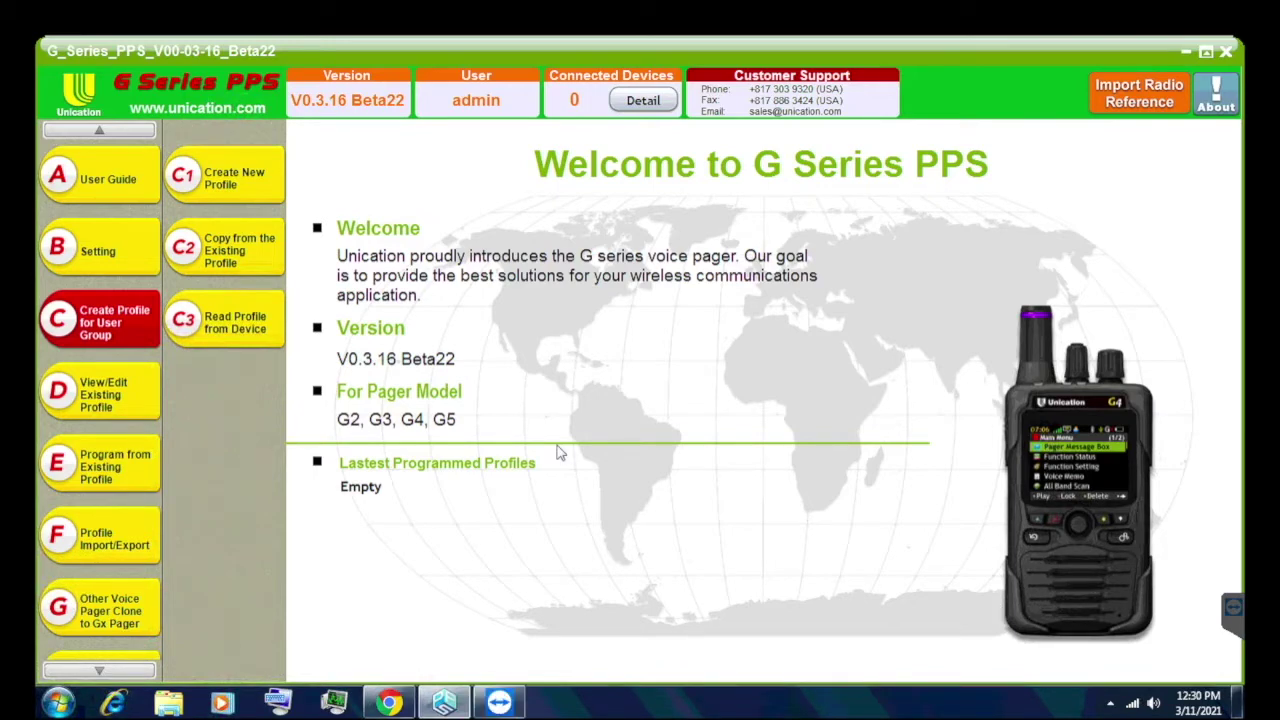
# - Create a new user group profile for model number G4B66BF-SXXXEN1401UNI
pyautogui.click(224, 178)
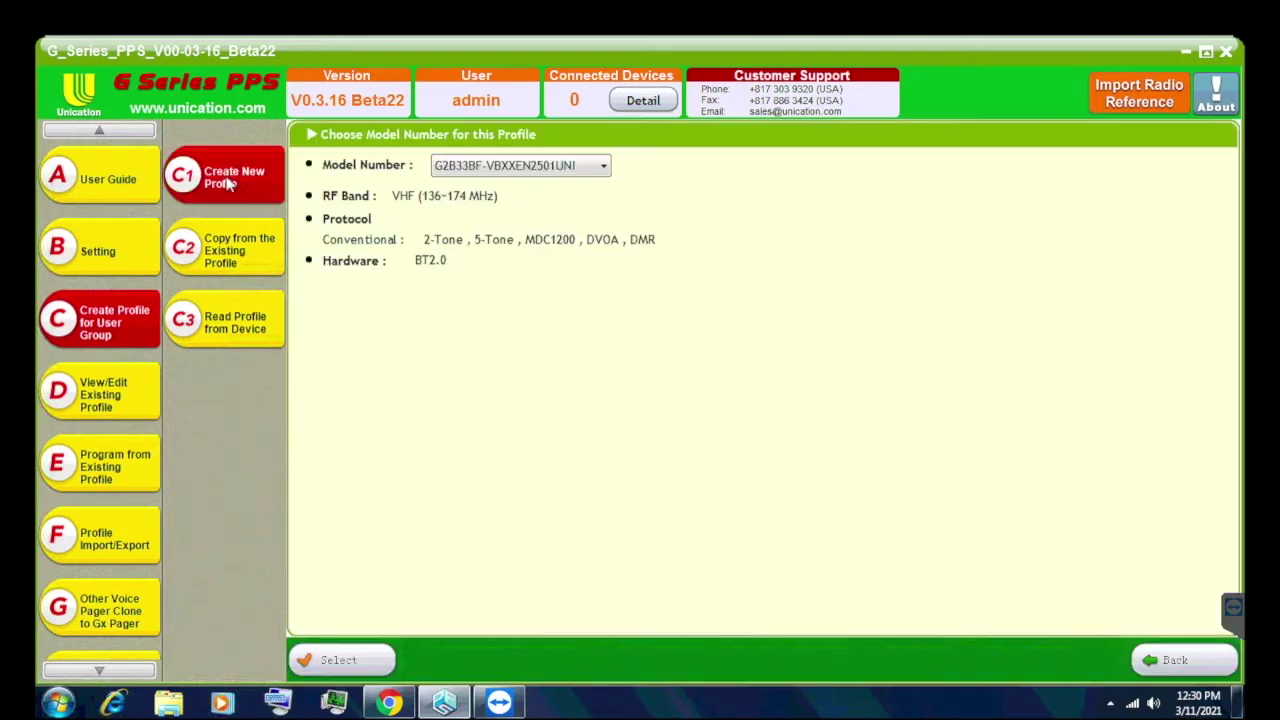
pyautogui.click(476, 177)
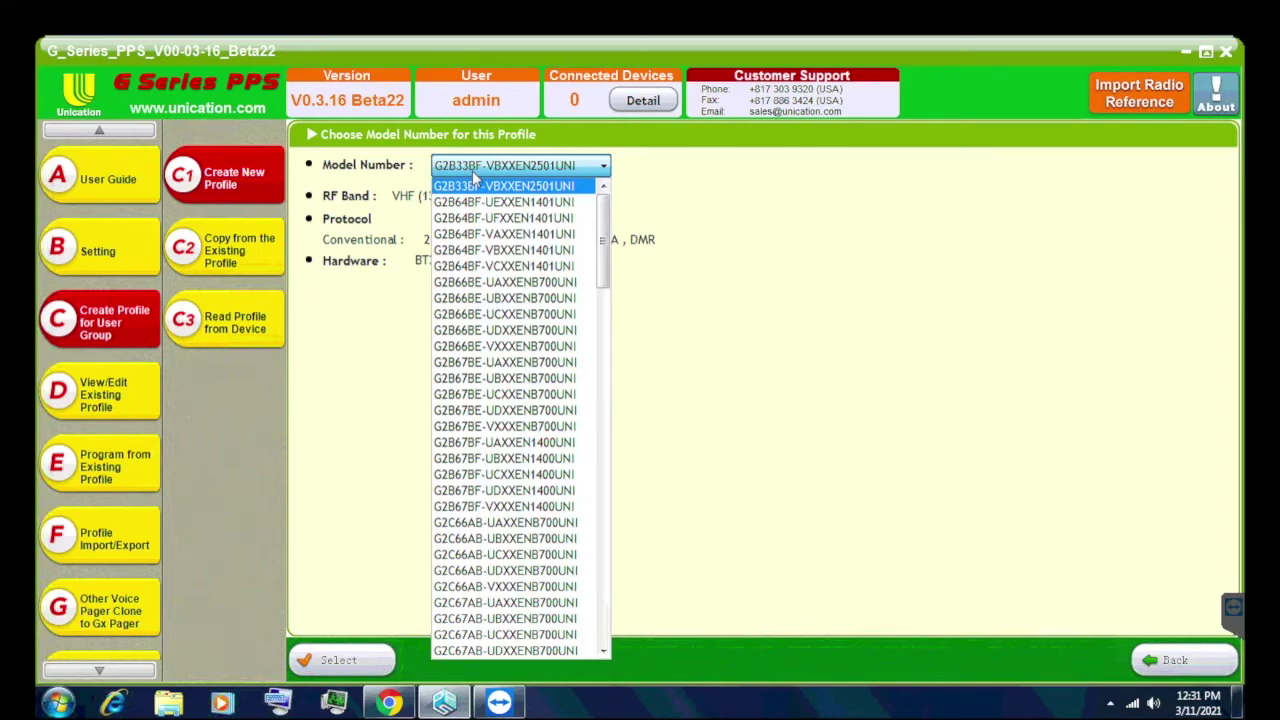
pyautogui.moveTo(604, 268); pyautogui.dragTo(589, 456)
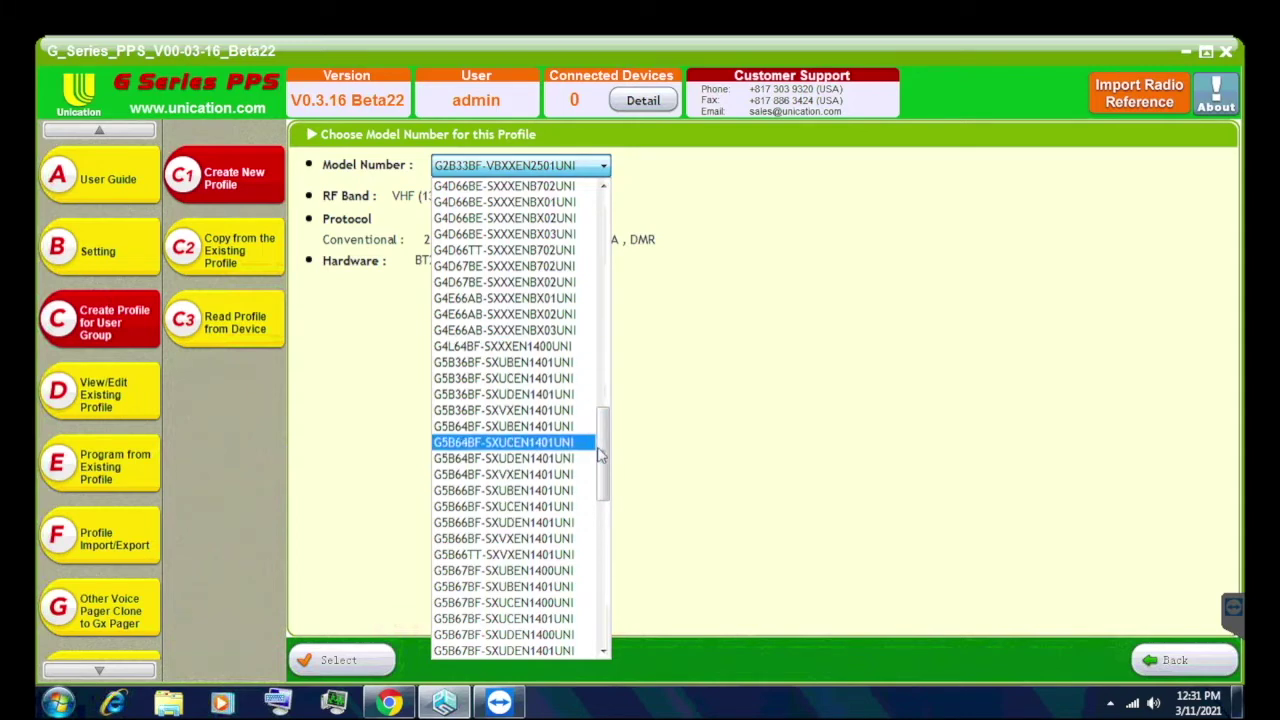
pyautogui.moveTo(608, 457); pyautogui.dragTo(609, 409)
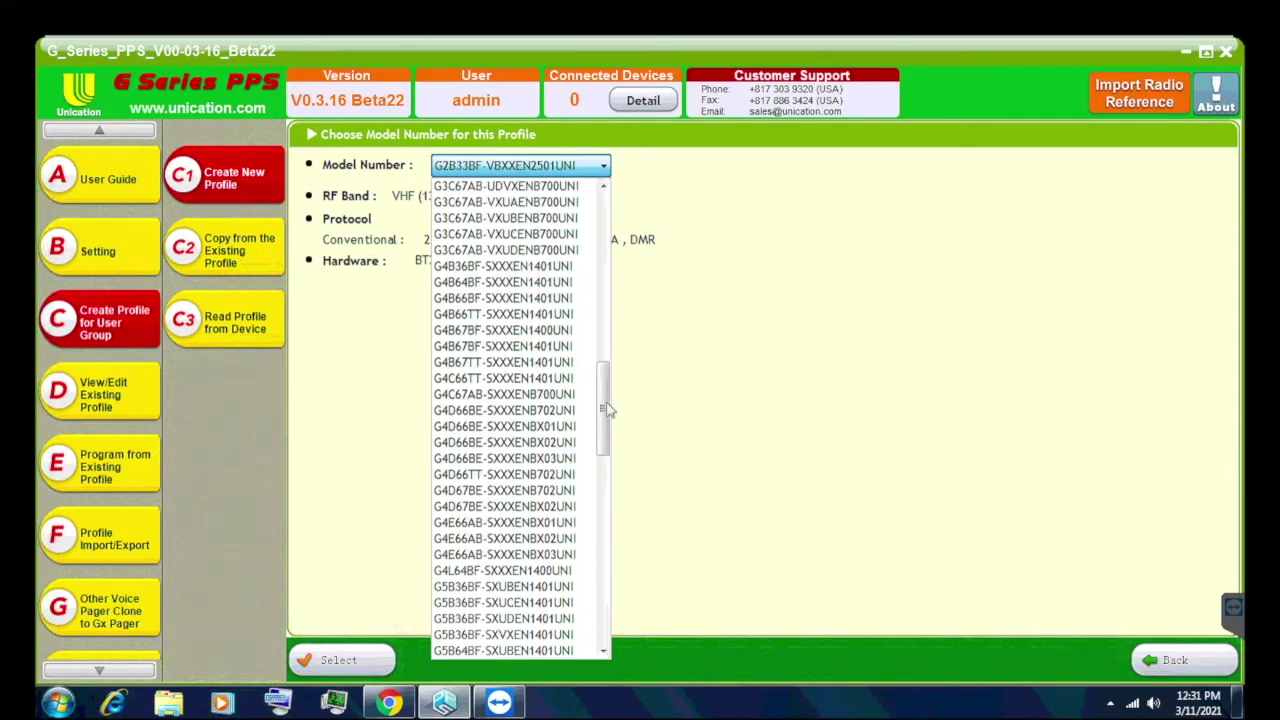
pyautogui.click(490, 298)
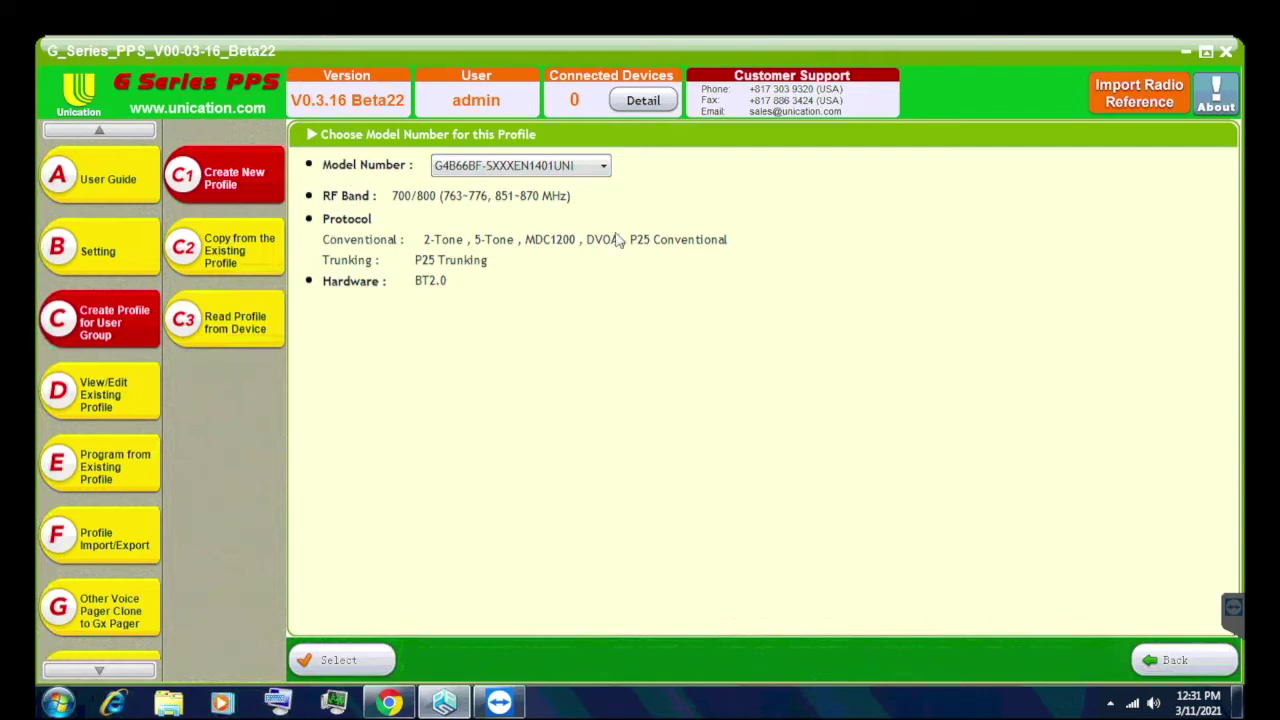
pyautogui.click(340, 662)
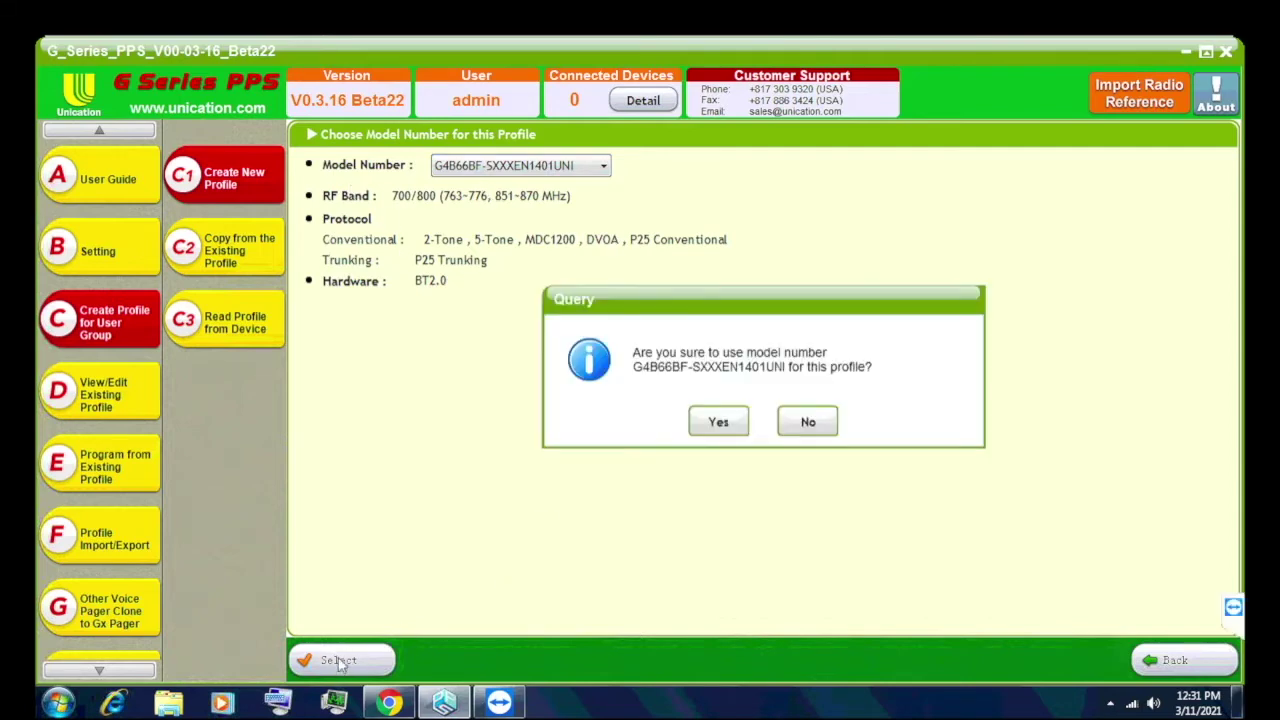
pyautogui.click(718, 425)
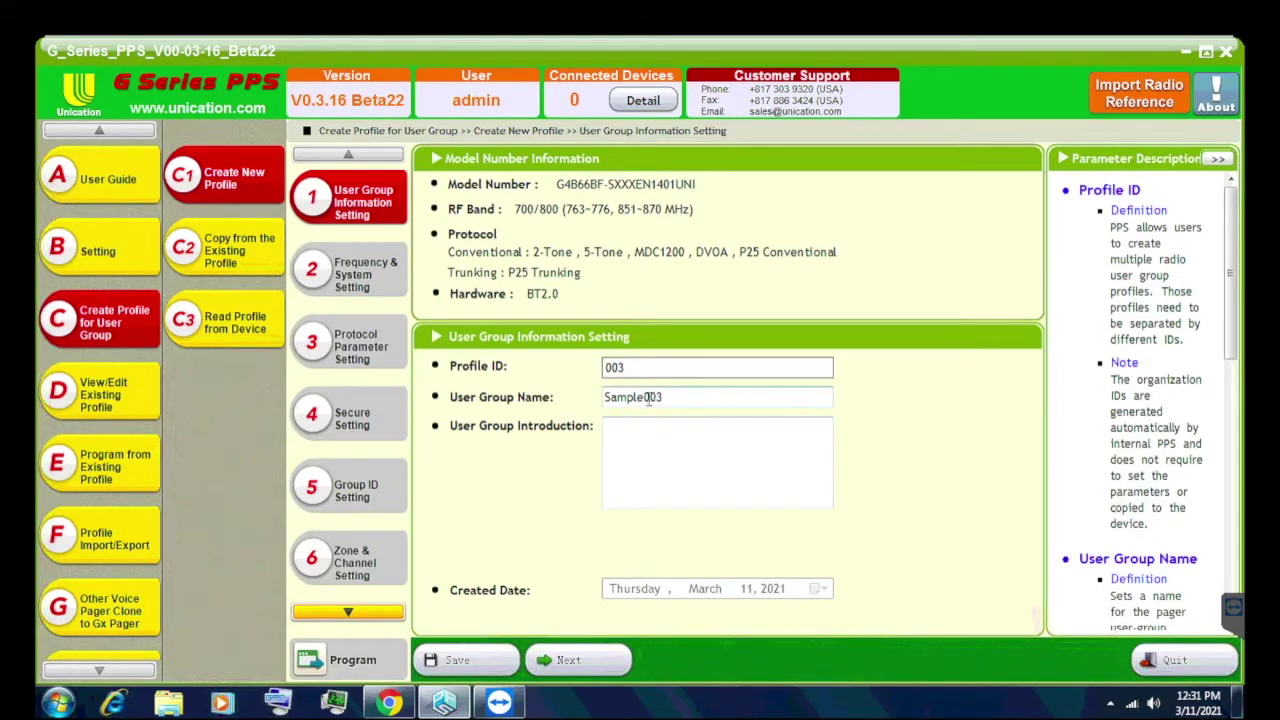
# - Name the user group TEST and open the P25 trunking system settings of the profile
pyautogui.moveTo(676, 398); pyautogui.dragTo(513, 407)
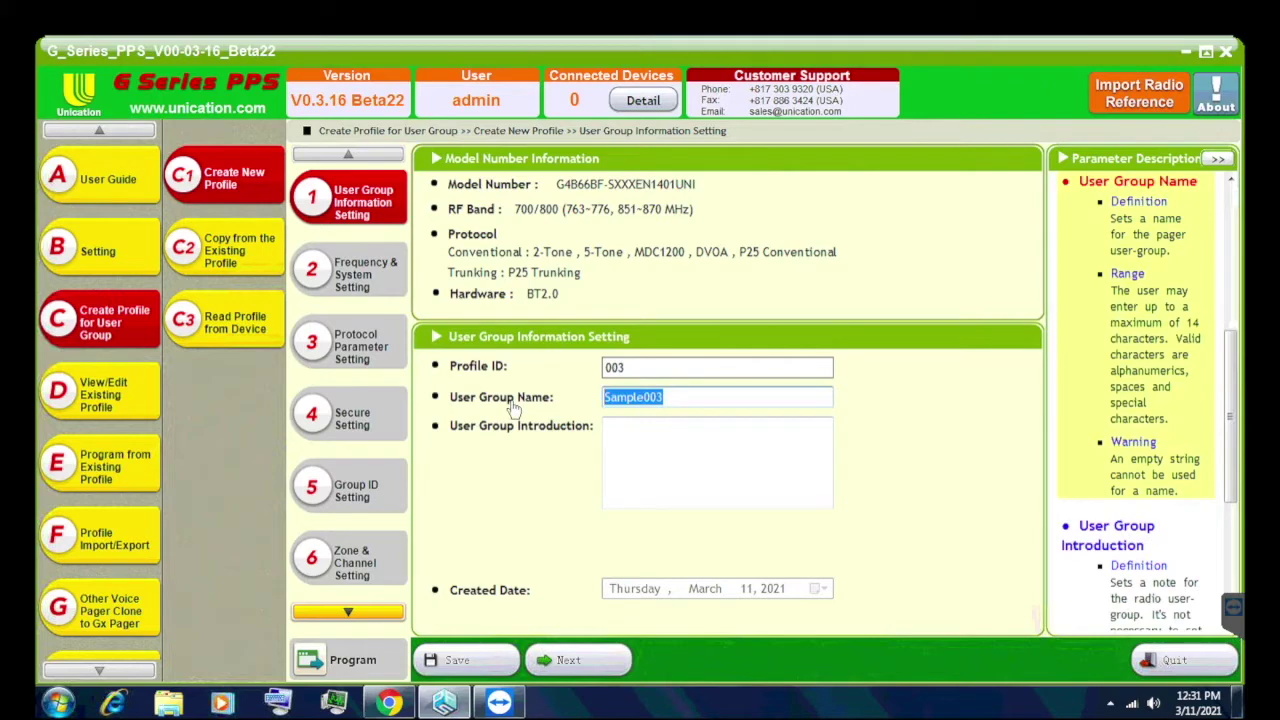
pyautogui.write('TEST')
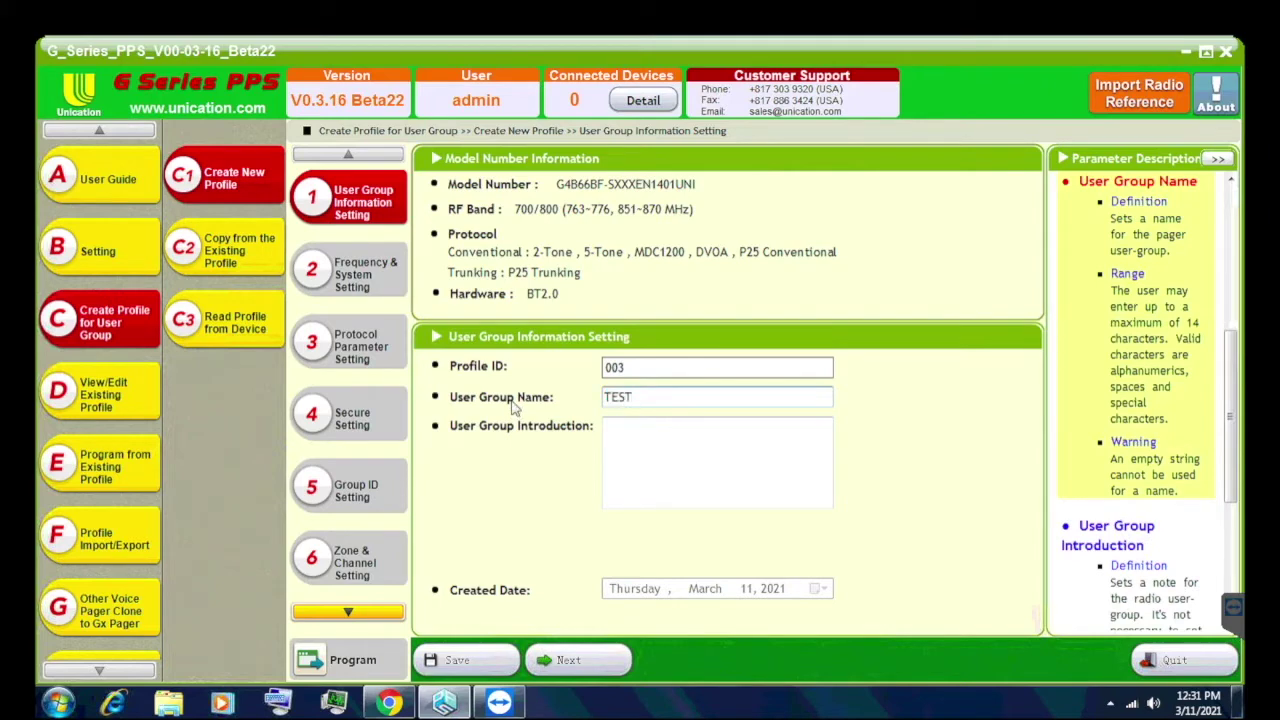
pyautogui.click(354, 286)
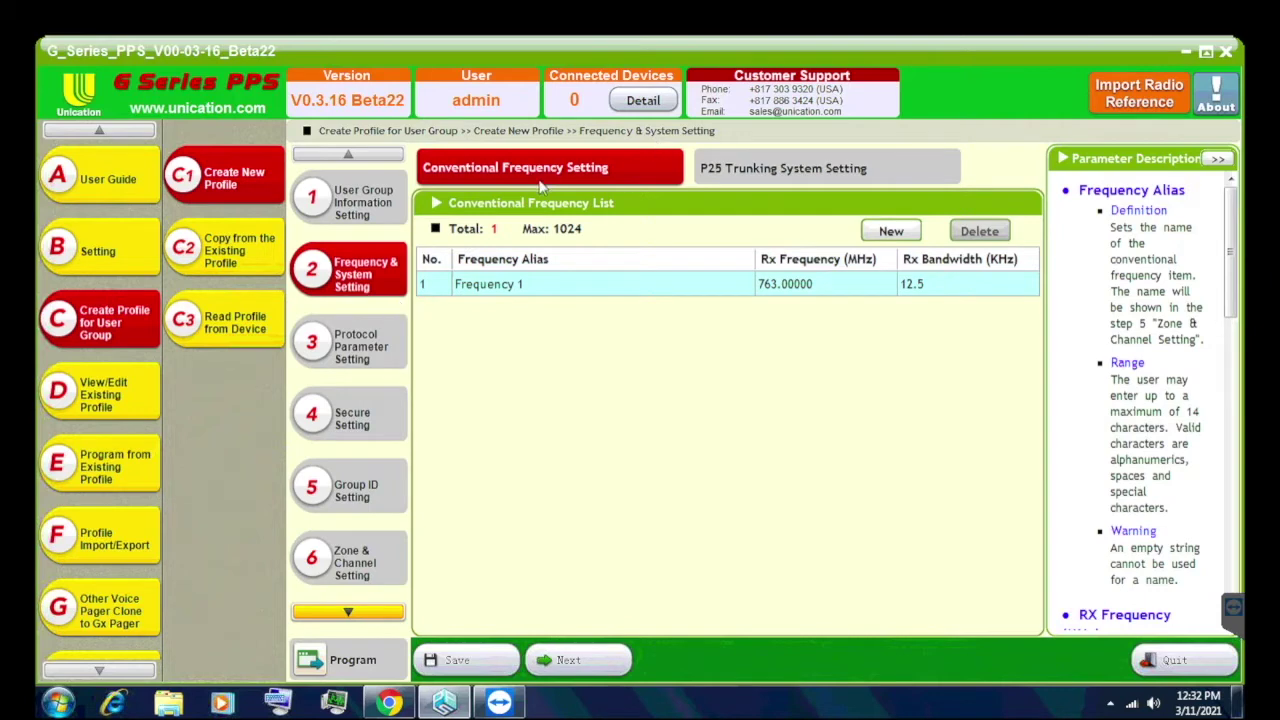
pyautogui.click(777, 172)
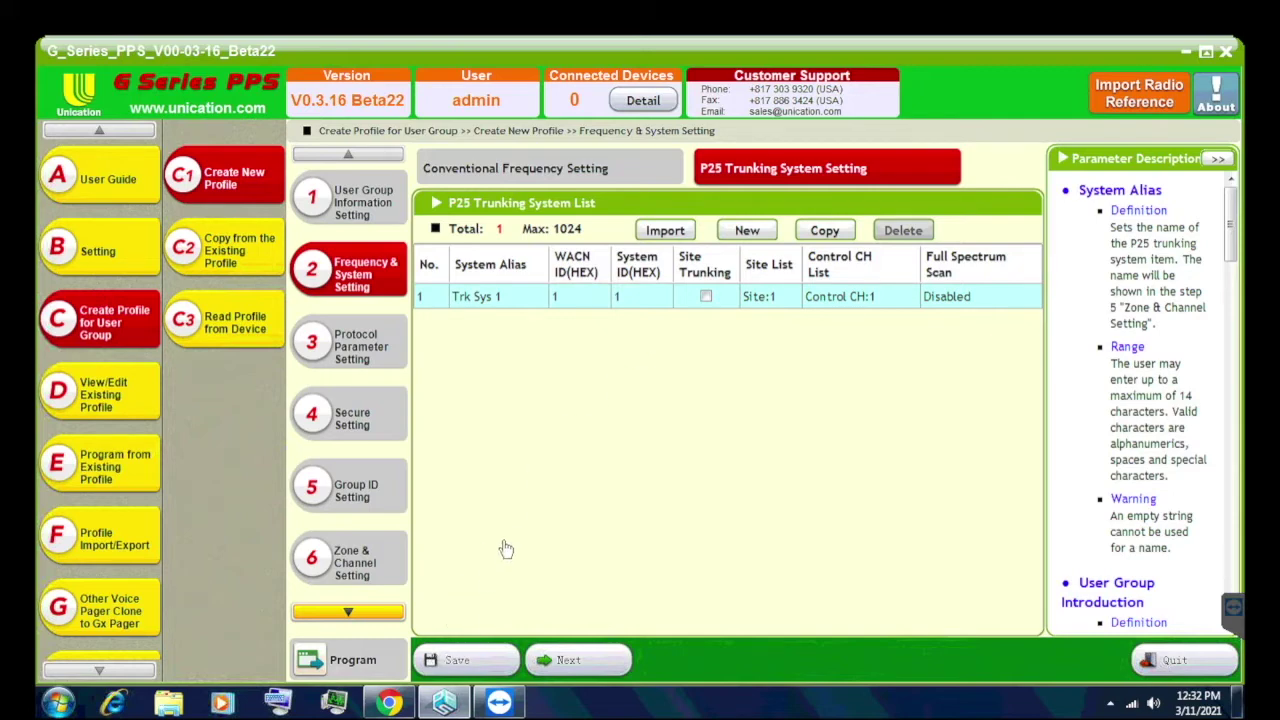
# - Switch to the RadioReference page in Chrome and place its window beside the P25 trunking system list
pyautogui.moveTo(389, 703)
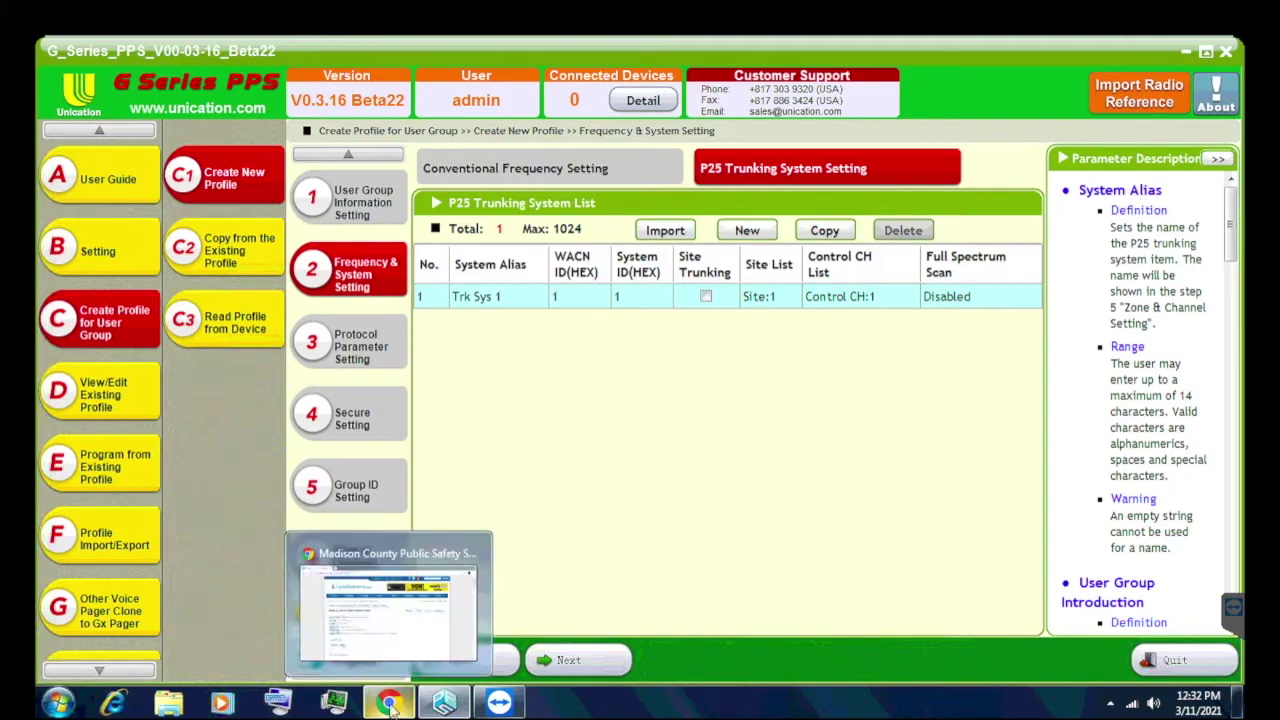
pyautogui.click(389, 703)
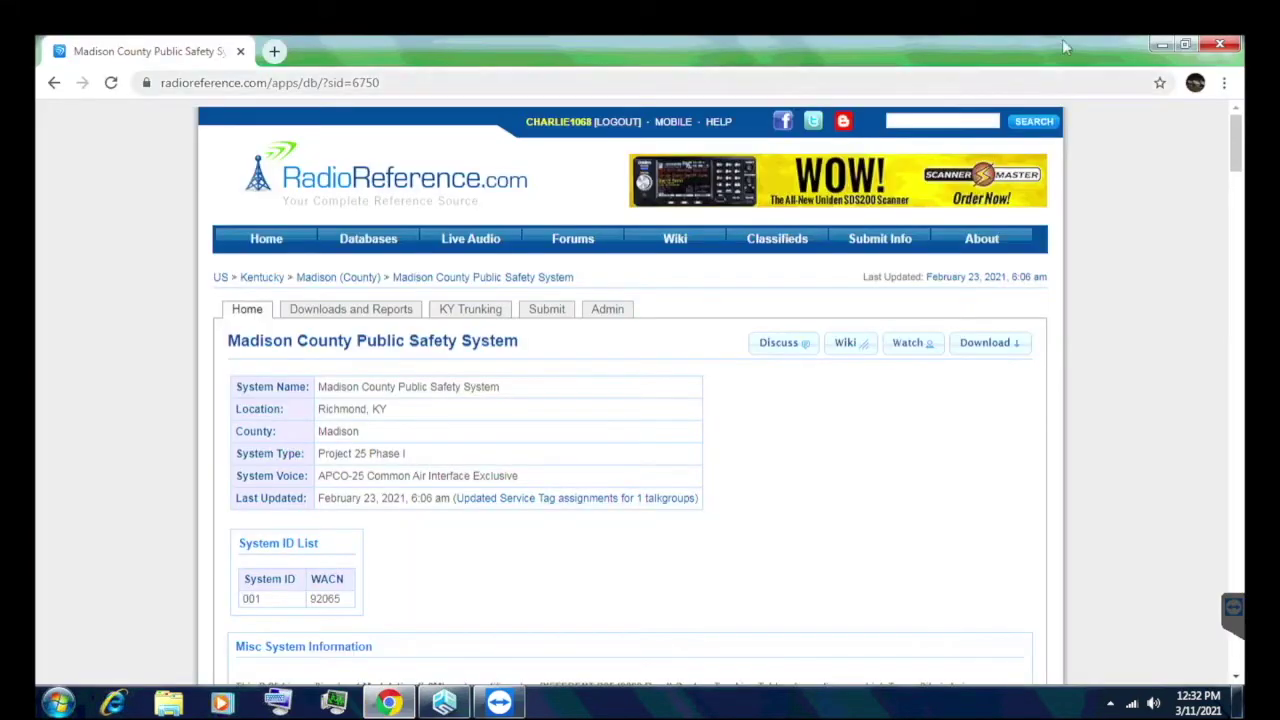
pyautogui.click(1184, 44)
pyautogui.moveTo(775, 64); pyautogui.dragTo(989, 64)
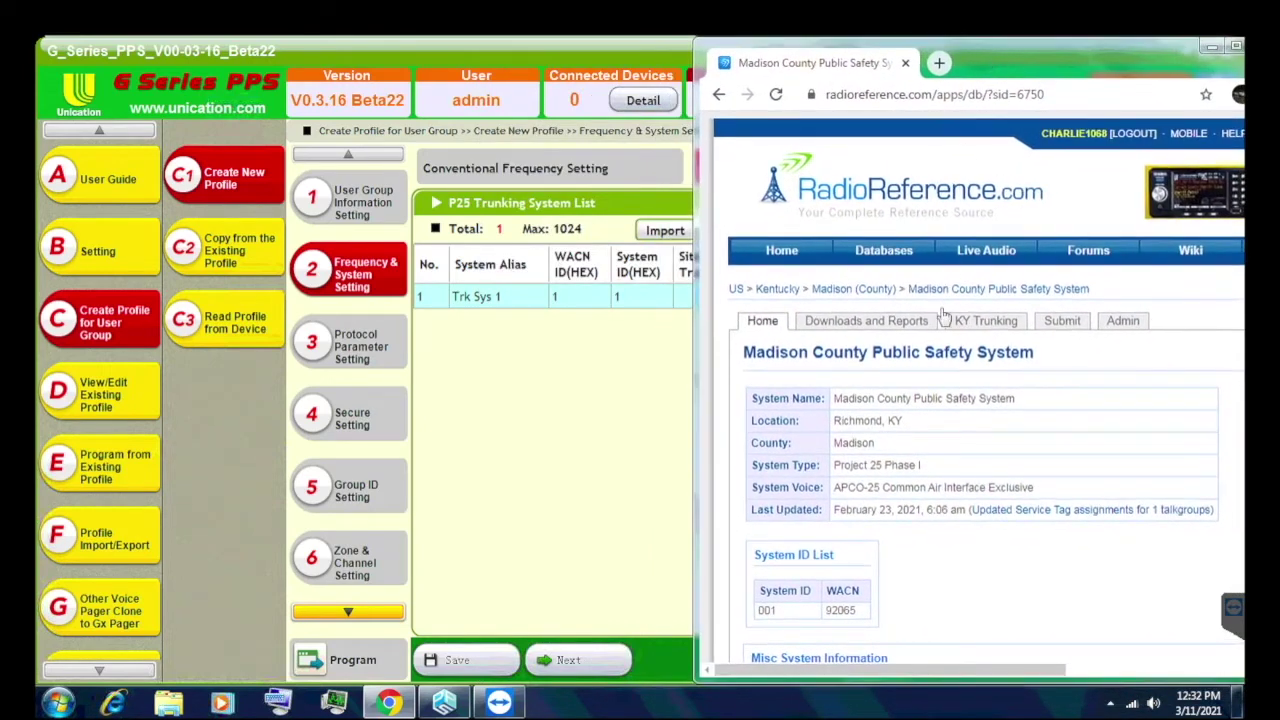
pyautogui.hscroll(2, 940, 330)
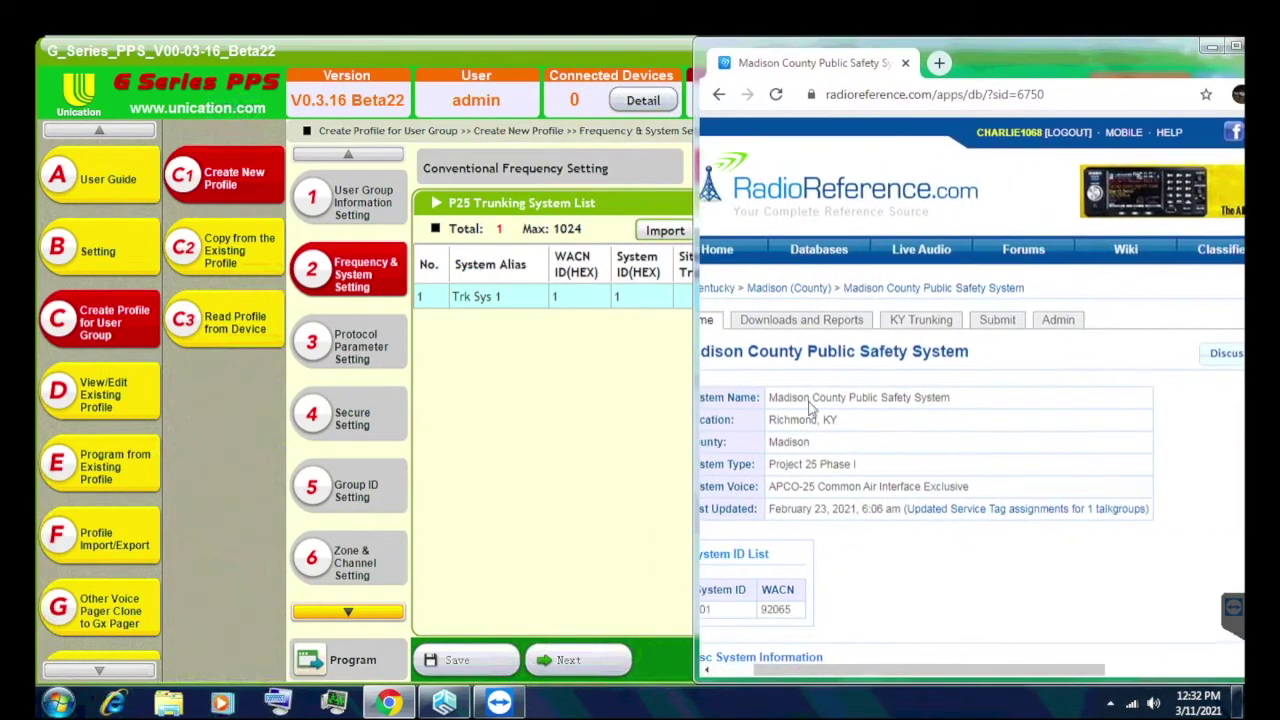
# - Set the alias of the first P25 trunking system to Madison
pyautogui.click(525, 315)
pyautogui.click(515, 296)
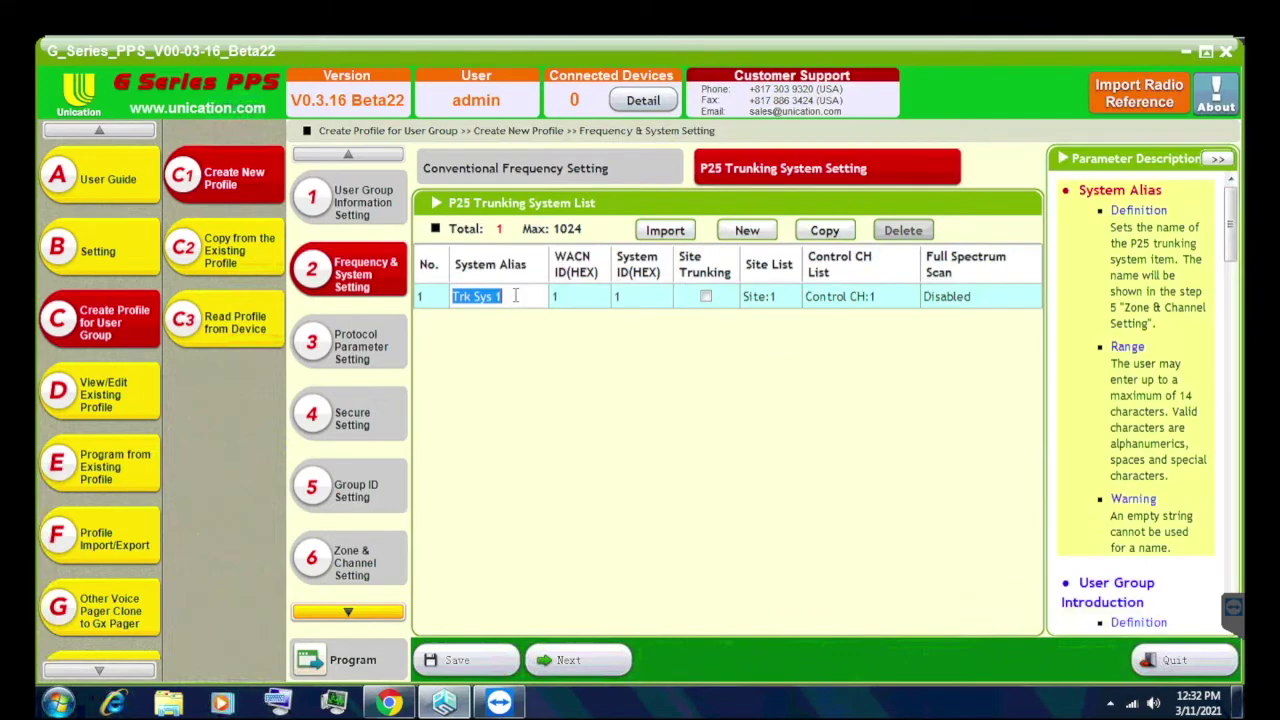
pyautogui.write('Madsio')
pyautogui.press('BackSpace')
pyautogui.press('BackSpace')
pyautogui.press('BackSpace')
pyautogui.write('ison')
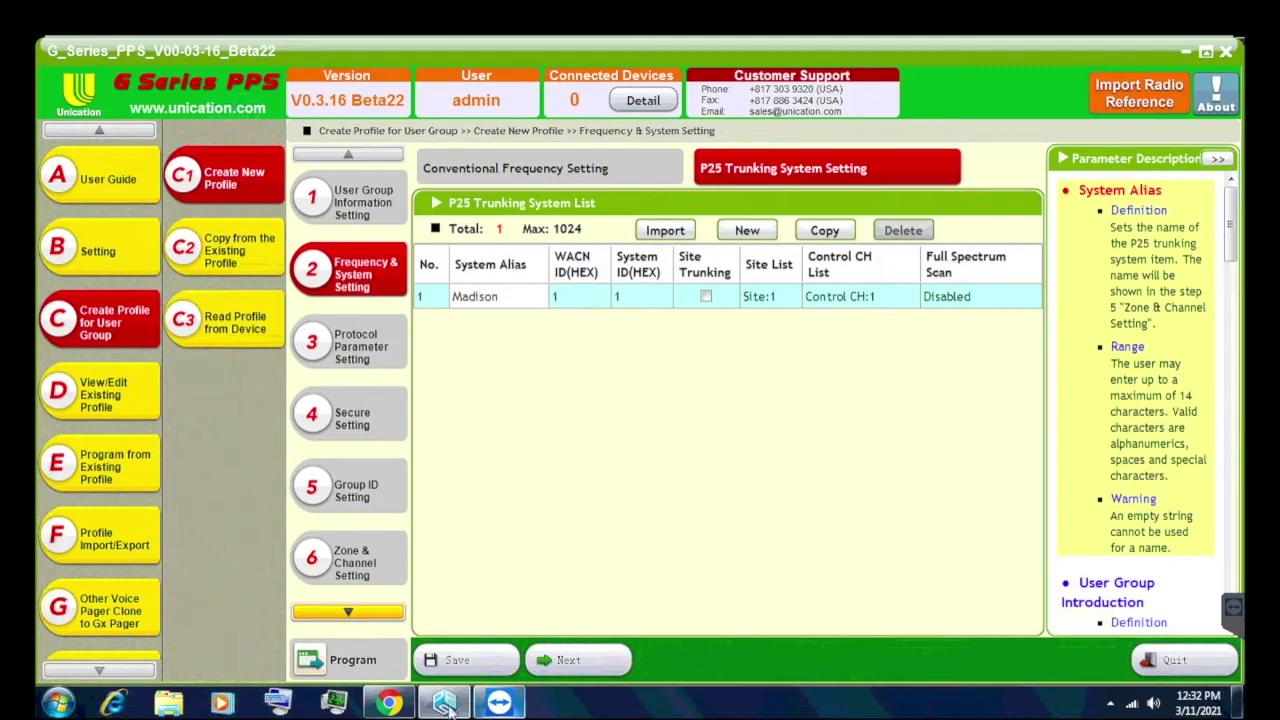
# - Switch to Chrome, find the System ID and WACN on the Madison County RadioReference page, and keep them visible beside the system list
pyautogui.click(388, 705)
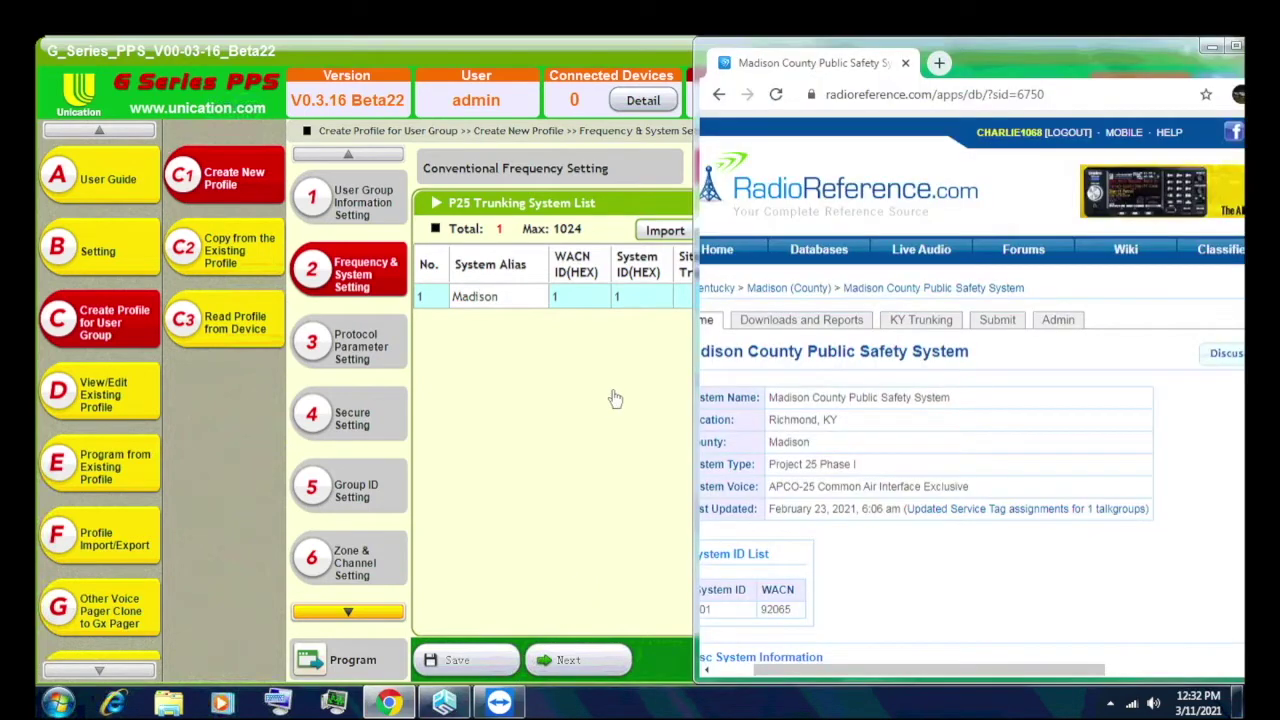
pyautogui.hscroll(3, 921, 448)
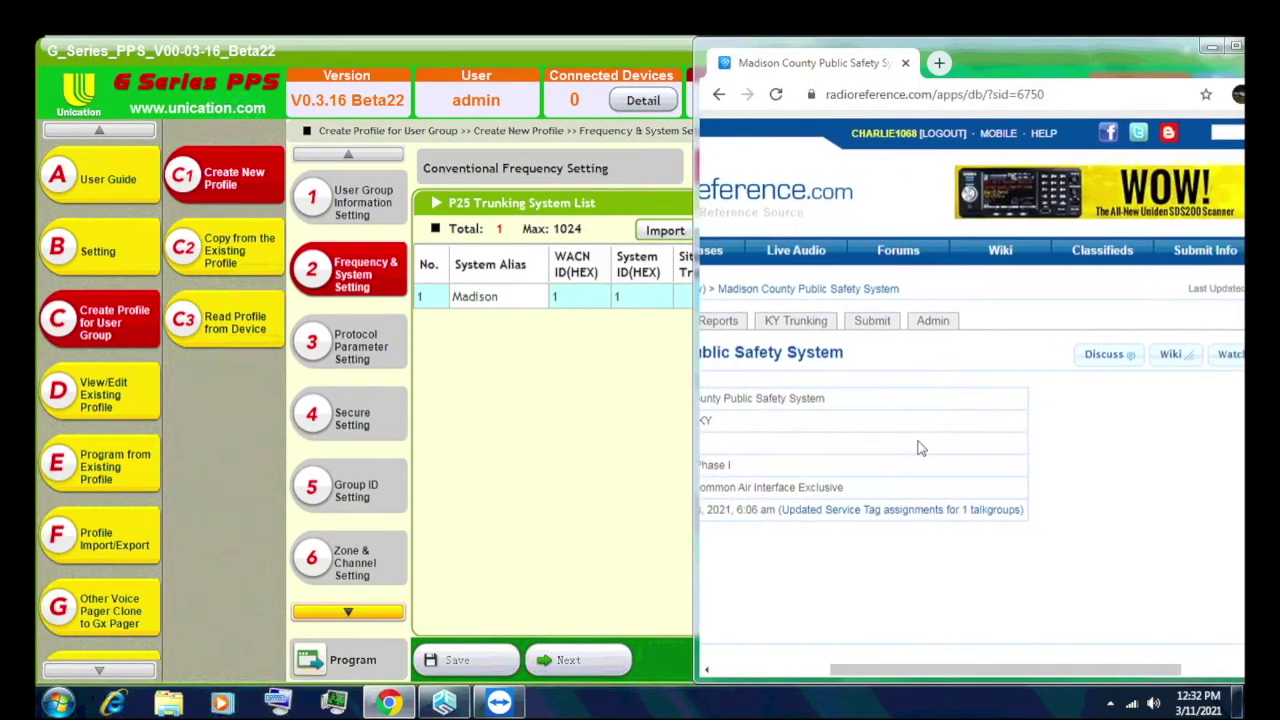
pyautogui.hscroll(-1, 918, 447)
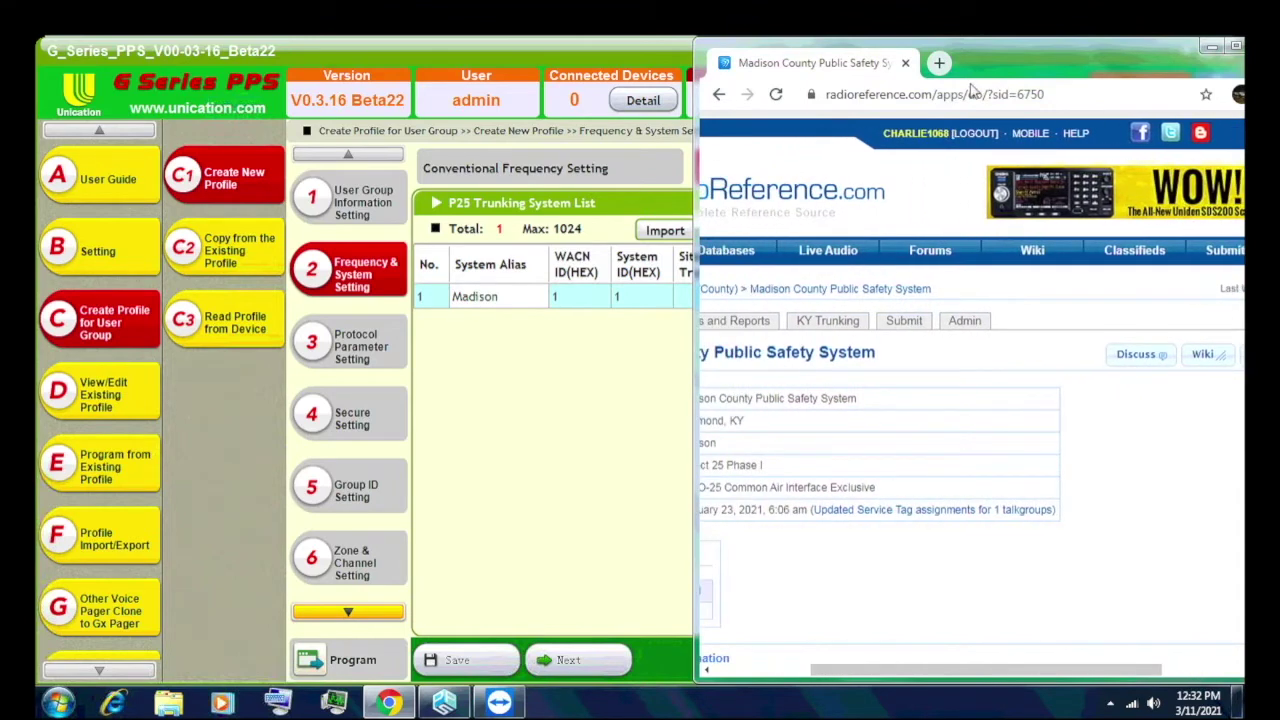
pyautogui.moveTo(944, 68)
pyautogui.mouseDown()
pyautogui.moveTo(806, 58)
pyautogui.moveTo(919, 72)
pyautogui.mouseUp()
pyautogui.moveTo(1182, 156); pyautogui.dragTo(1166, 186)
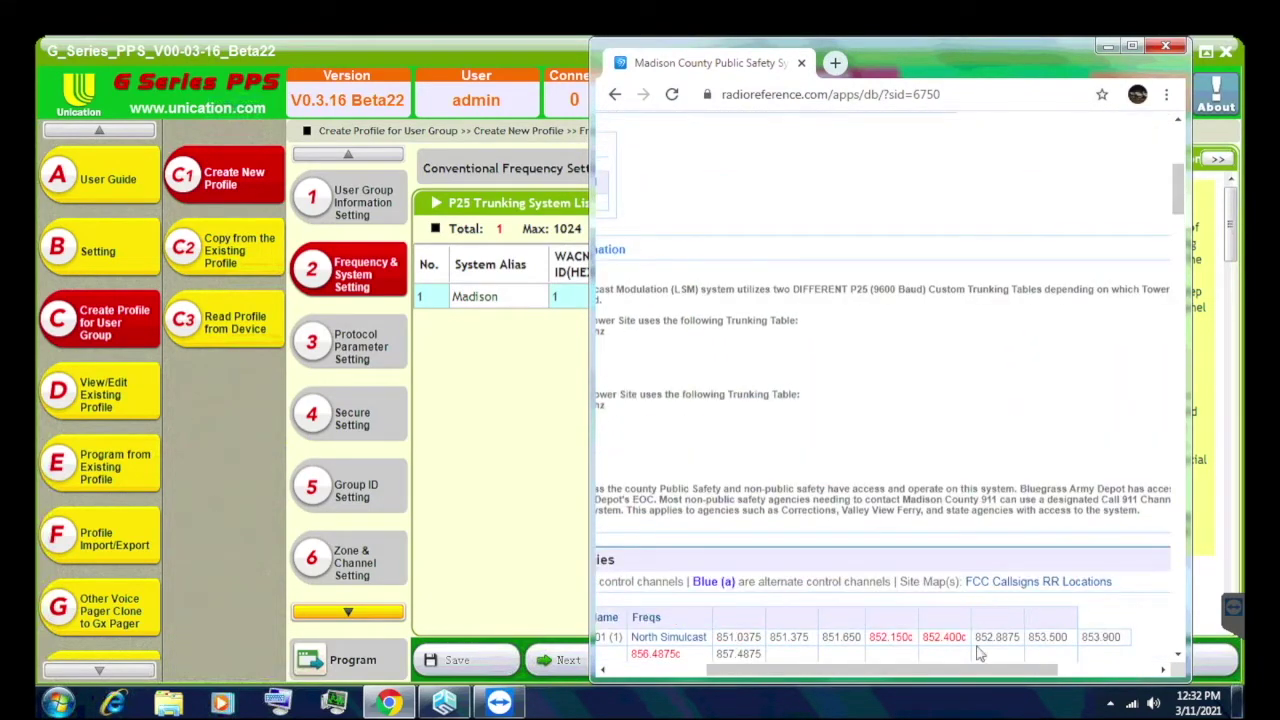
pyautogui.moveTo(949, 670); pyautogui.dragTo(853, 678)
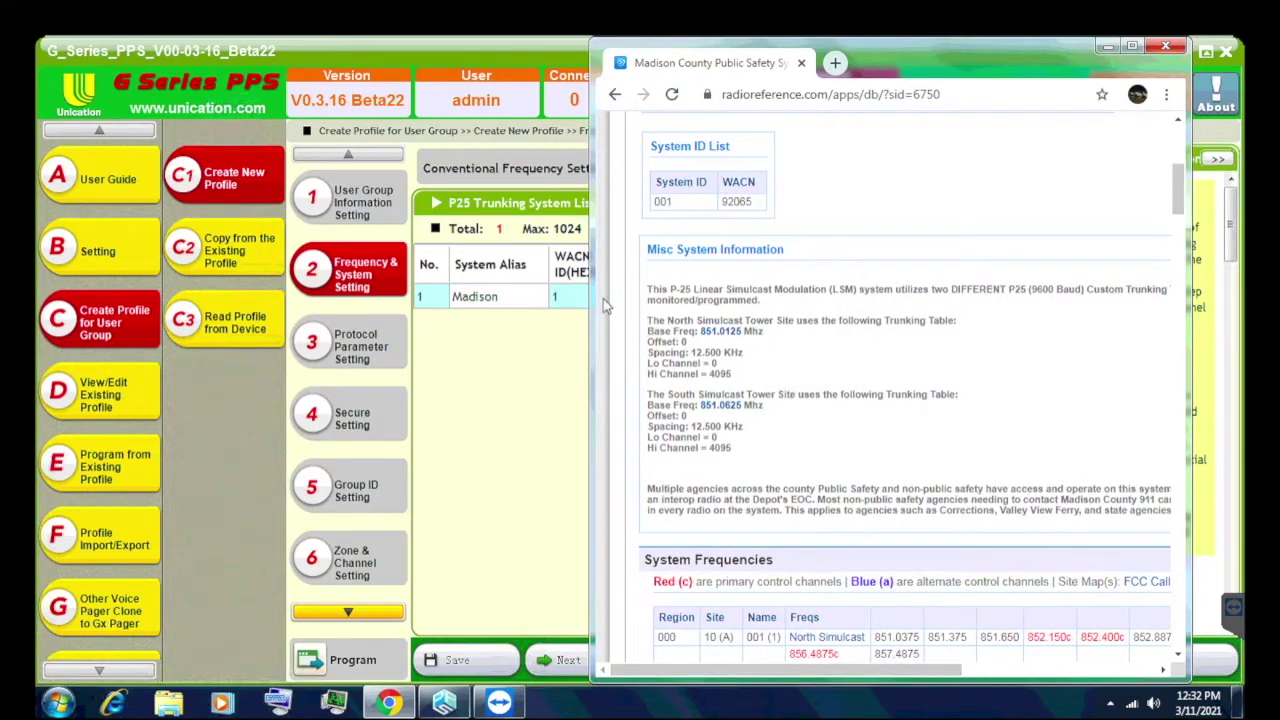
pyautogui.moveTo(884, 70); pyautogui.dragTo(1012, 87)
# - Place the programming window beside the web page and set the Madison system's WACN ID to 92065 and System ID to 1
pyautogui.click(567, 300)
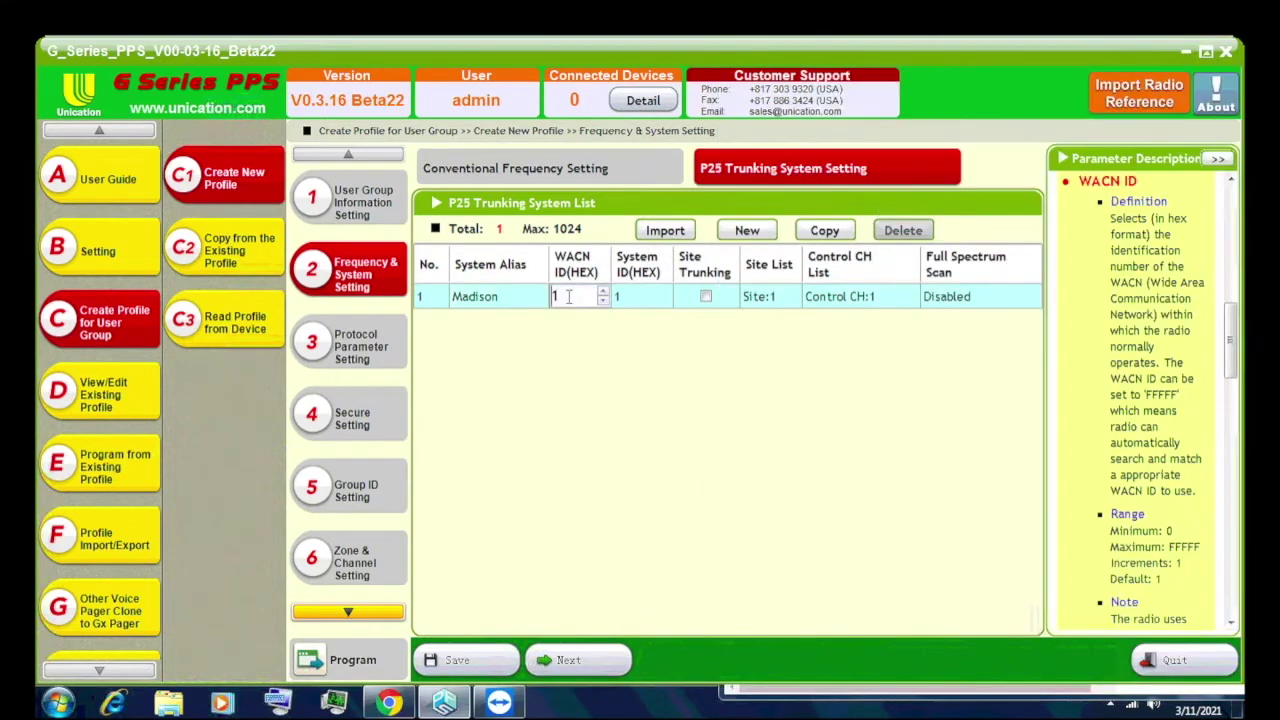
pyautogui.click(1208, 51)
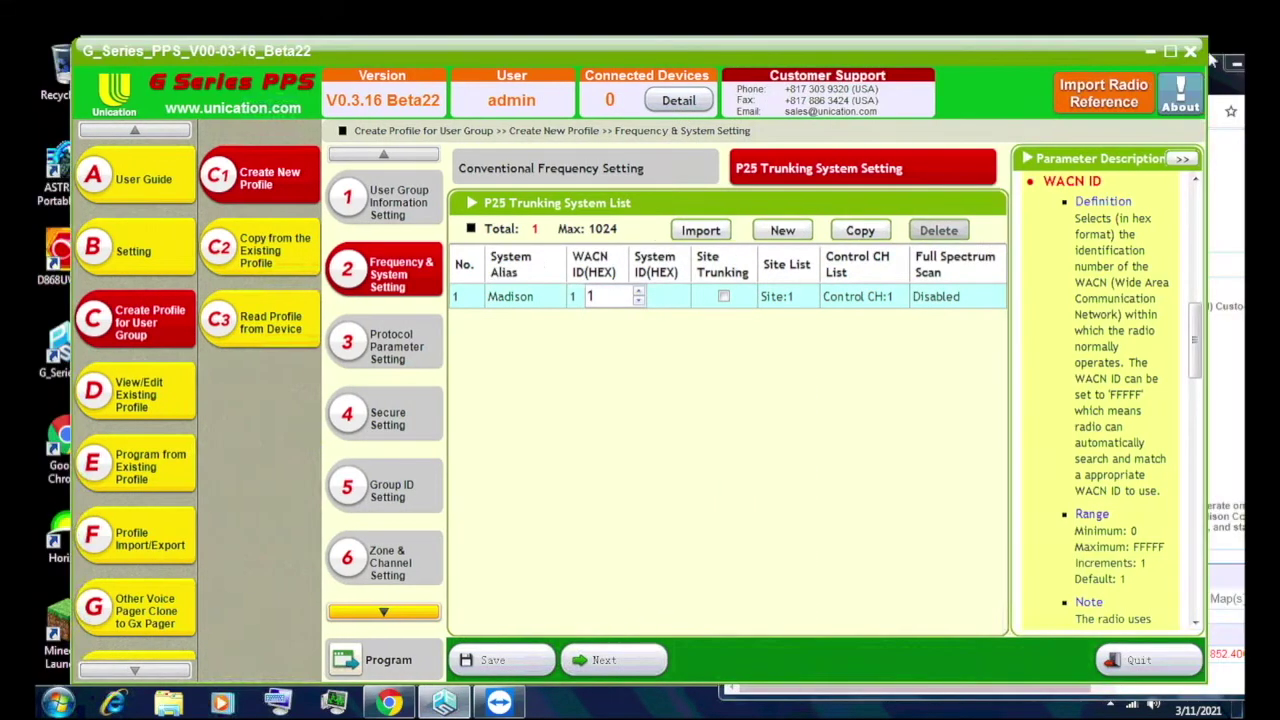
pyautogui.moveTo(916, 51); pyautogui.dragTo(518, 48)
pyautogui.press('BackSpace')
pyautogui.write('92')
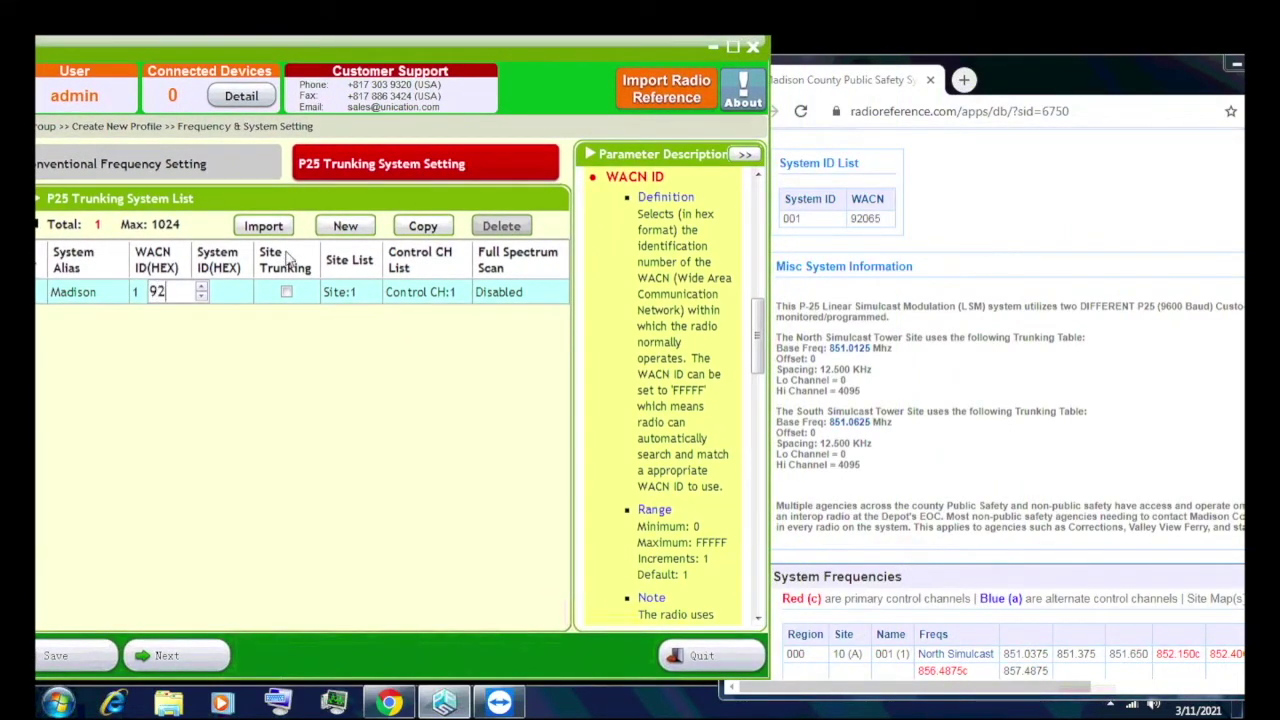
pyautogui.write('065')
pyautogui.click(243, 295)
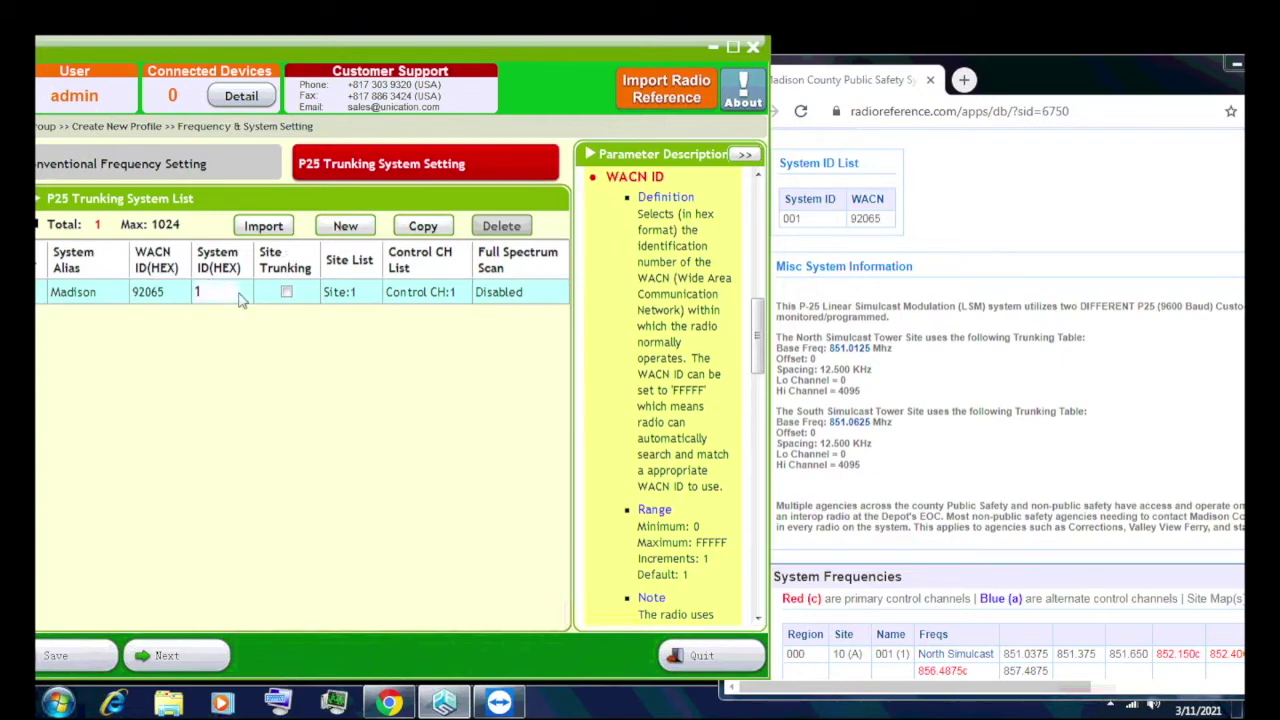
pyautogui.write('00')
# - Check the WACN ID, System ID and Site Trunking parameter descriptions, and open the Madison system's site list
pyautogui.click(155, 291)
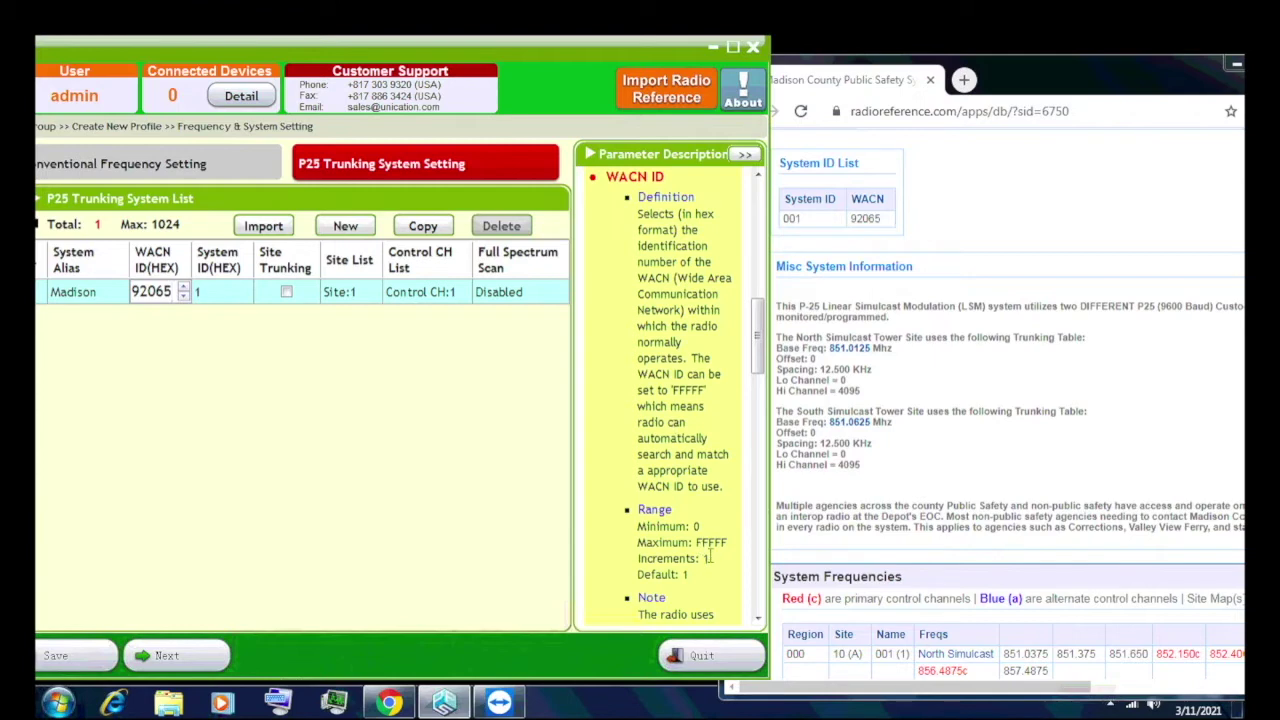
pyautogui.click(235, 291)
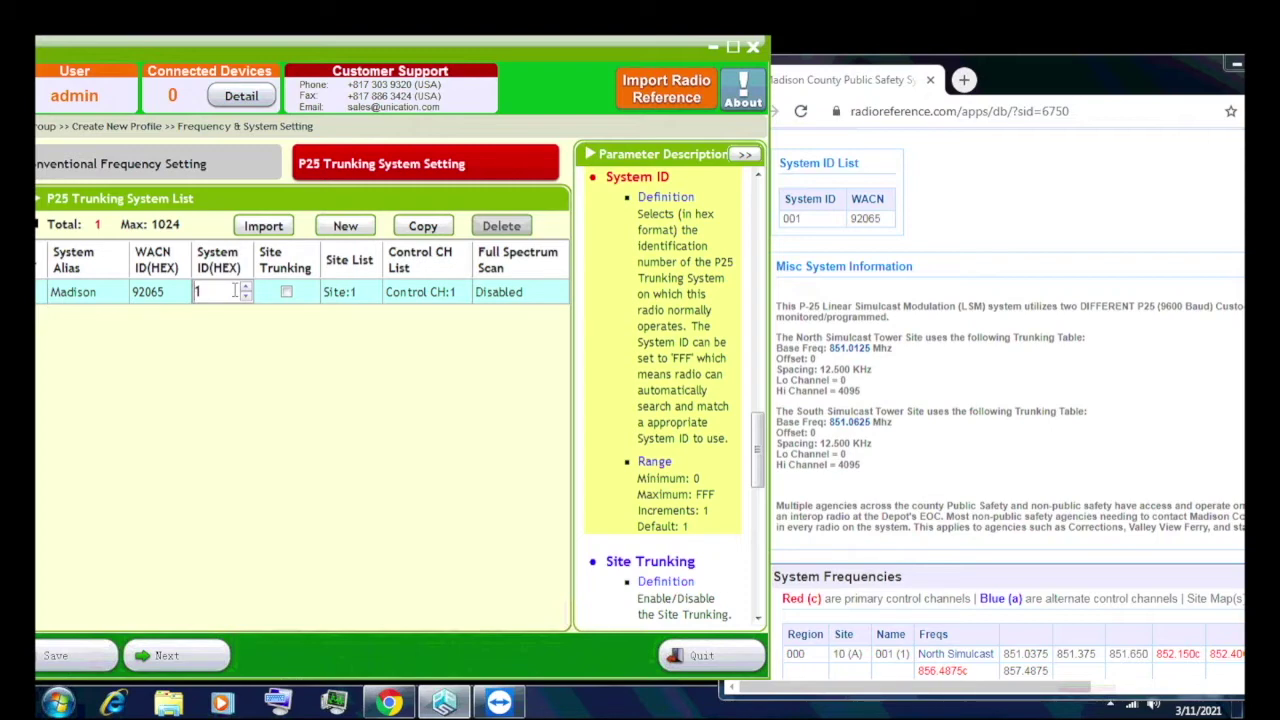
pyautogui.click(286, 284)
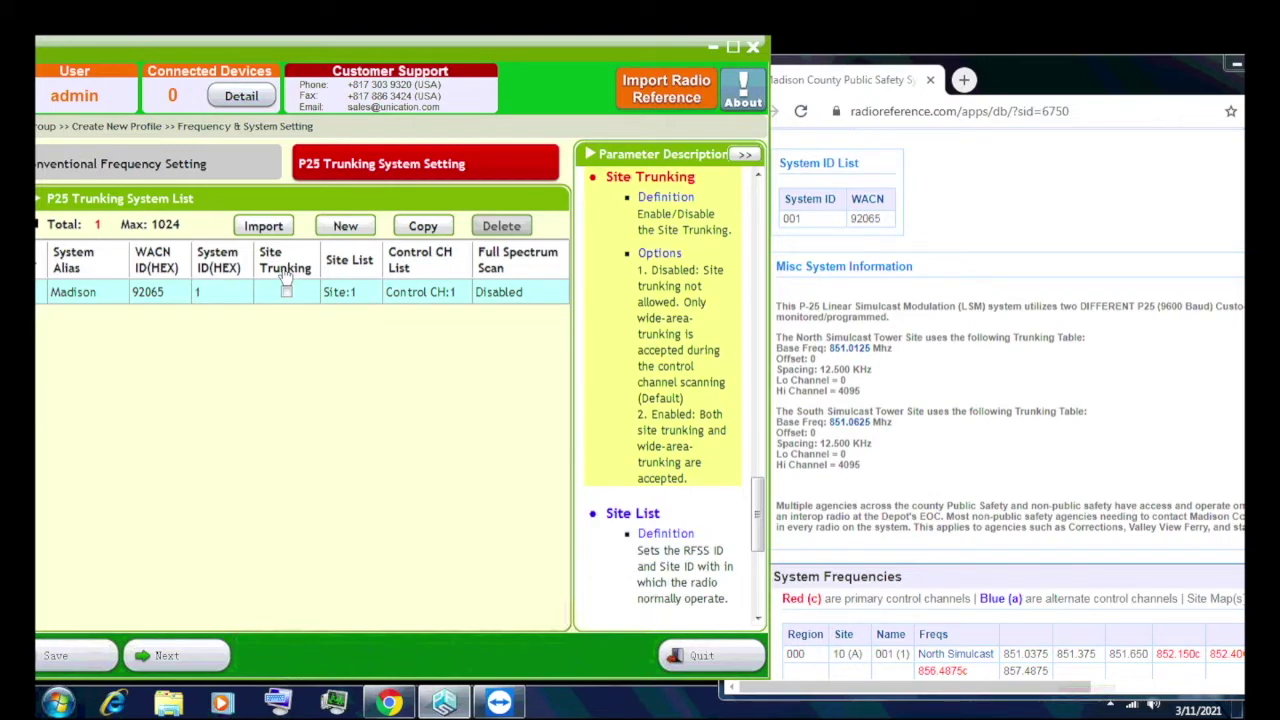
pyautogui.click(365, 291)
pyautogui.moveTo(292, 198)
pyautogui.mouseDown()
pyautogui.moveTo(418, 196)
pyautogui.moveTo(306, 179)
pyautogui.mouseUp()
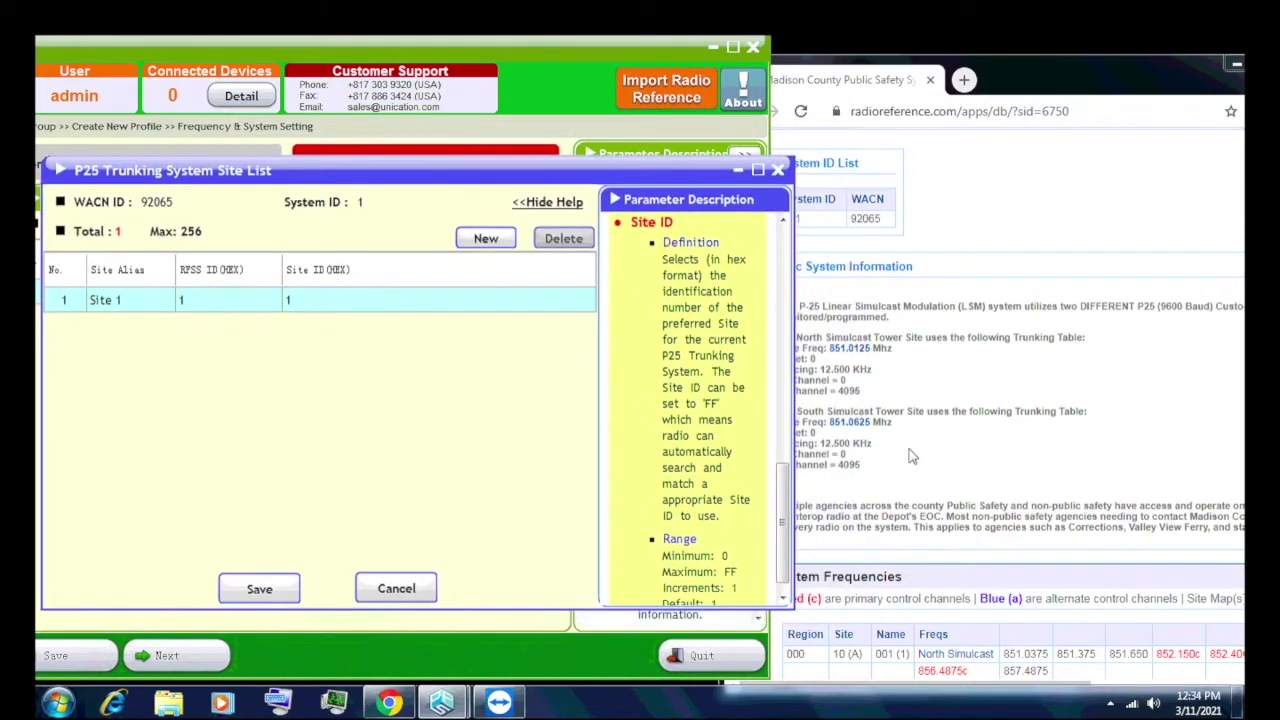
# - Switch to the RadioReference page and show its System Frequencies table beside the P25 trunking site list
pyautogui.moveTo(1080, 62); pyautogui.dragTo(892, 48)
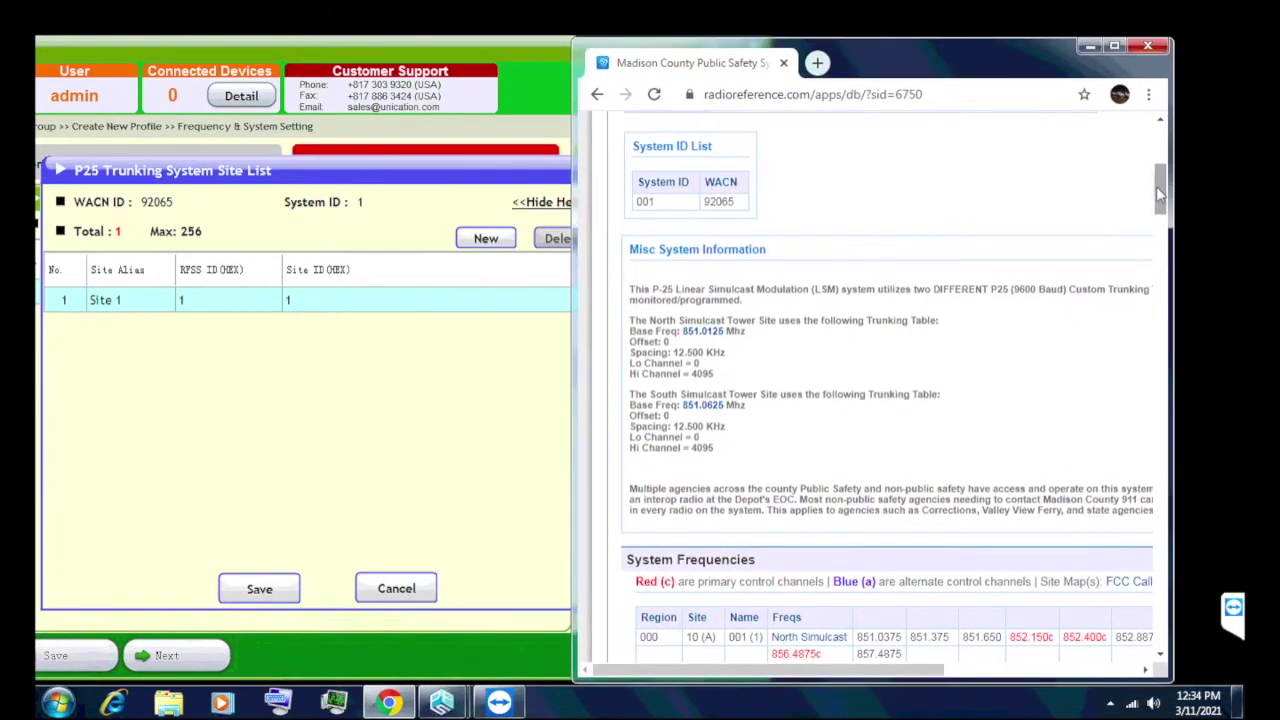
pyautogui.moveTo(1160, 195); pyautogui.dragTo(1160, 235)
pyautogui.moveTo(897, 62); pyautogui.dragTo(1003, 62)
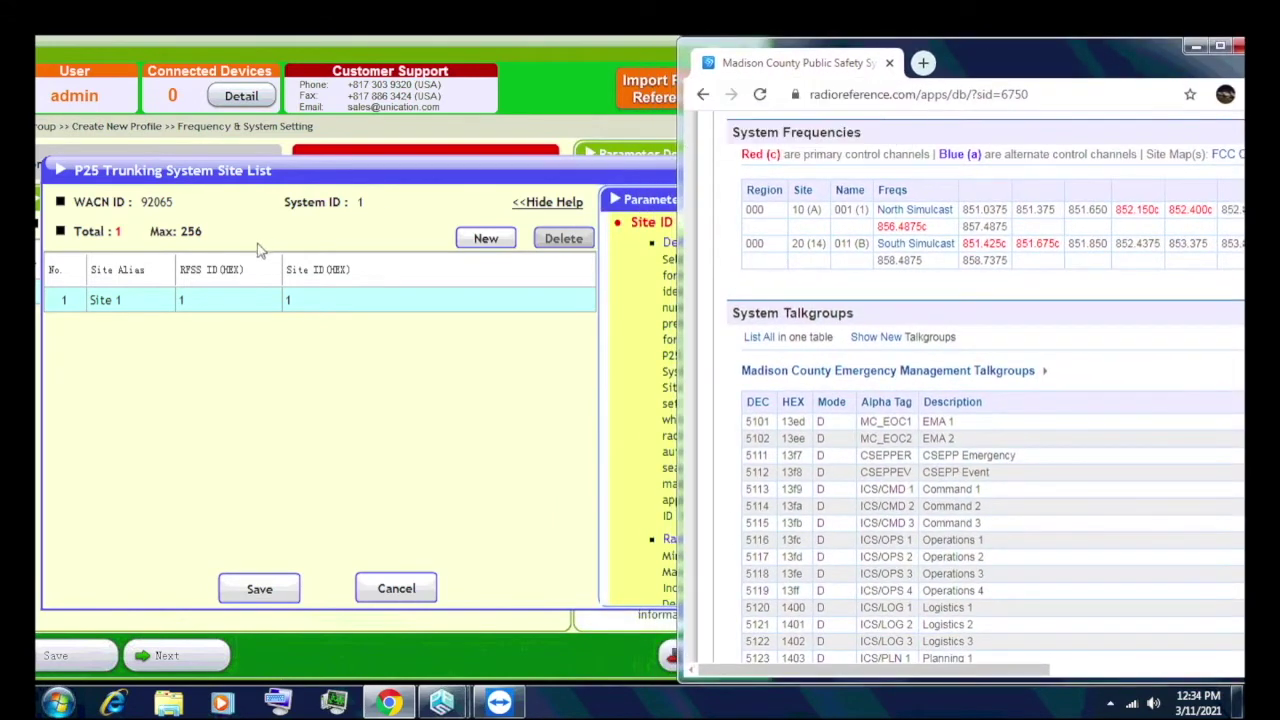
# - Set the alias of the first site in the Madison system's site list to North Site
pyautogui.doubleClick(130, 300)
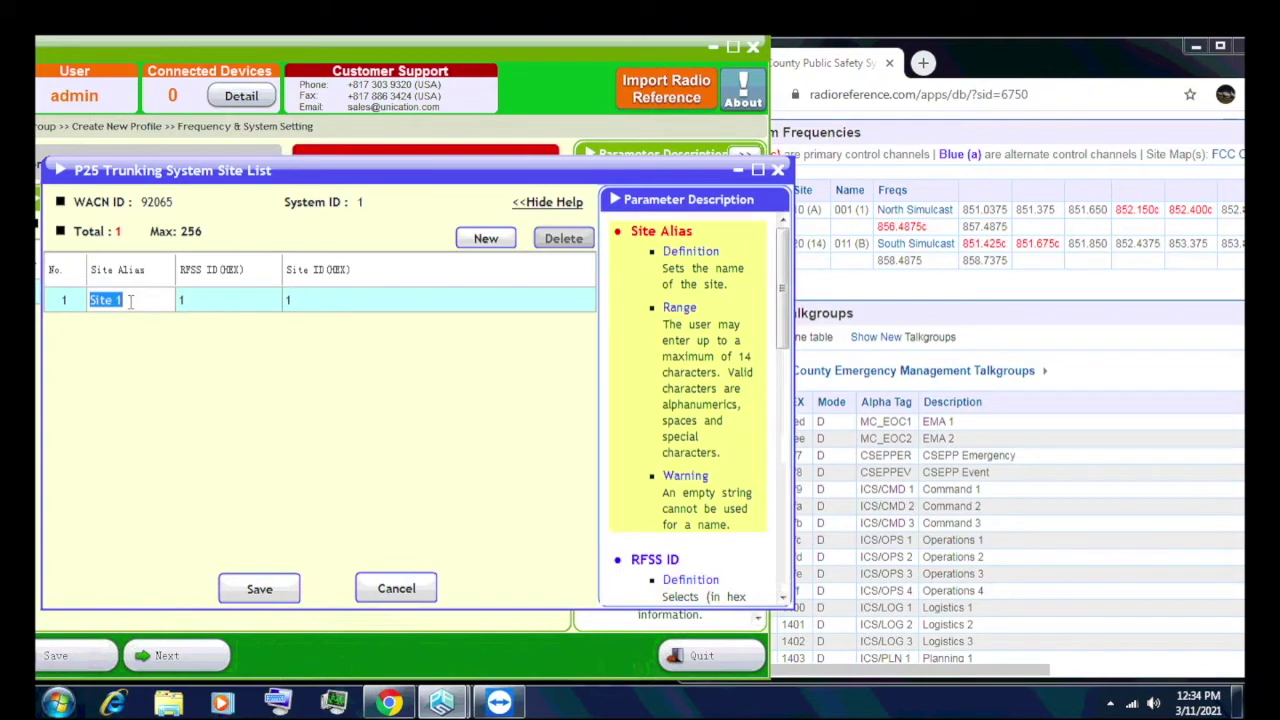
pyautogui.write('North Sut')
pyautogui.press('BackSpace')
pyautogui.press('BackSpace')
pyautogui.write('ite')
# - Set the North Site's RFSS ID to A from the RadioReference site table and save the site list
pyautogui.click(207, 305)
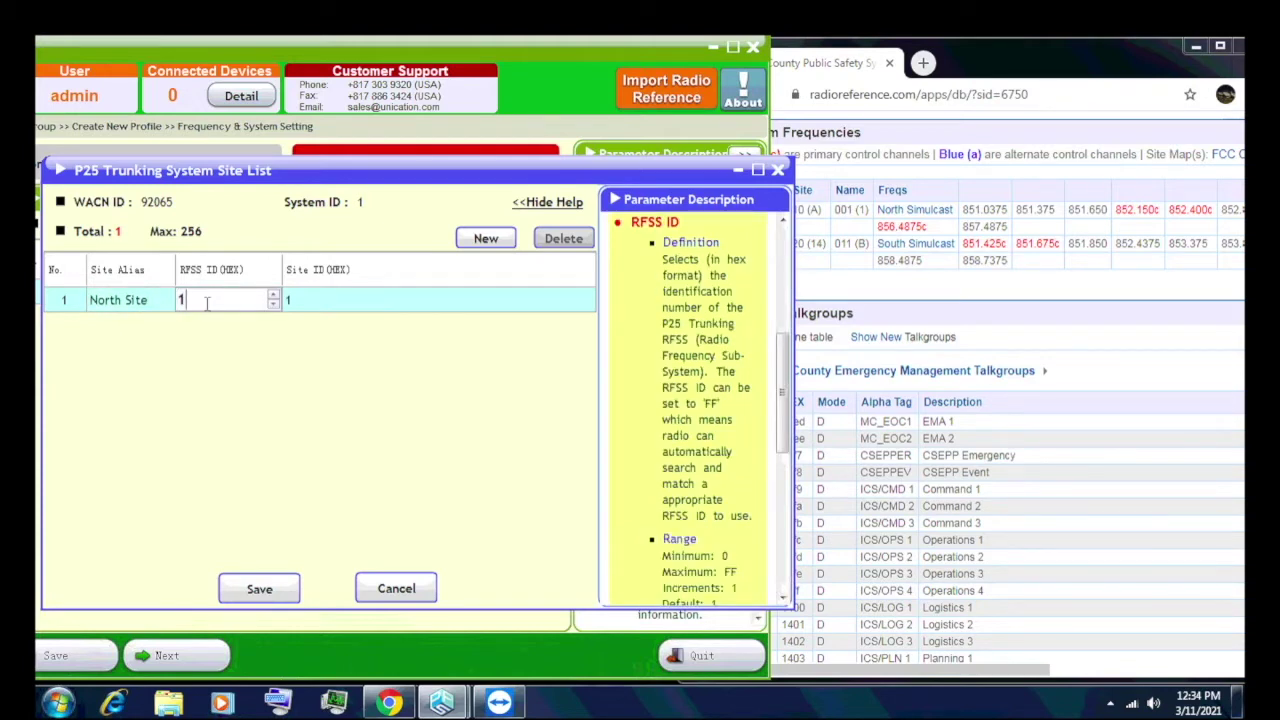
pyautogui.click(980, 52)
pyautogui.hotkey('alt', 'Tab')
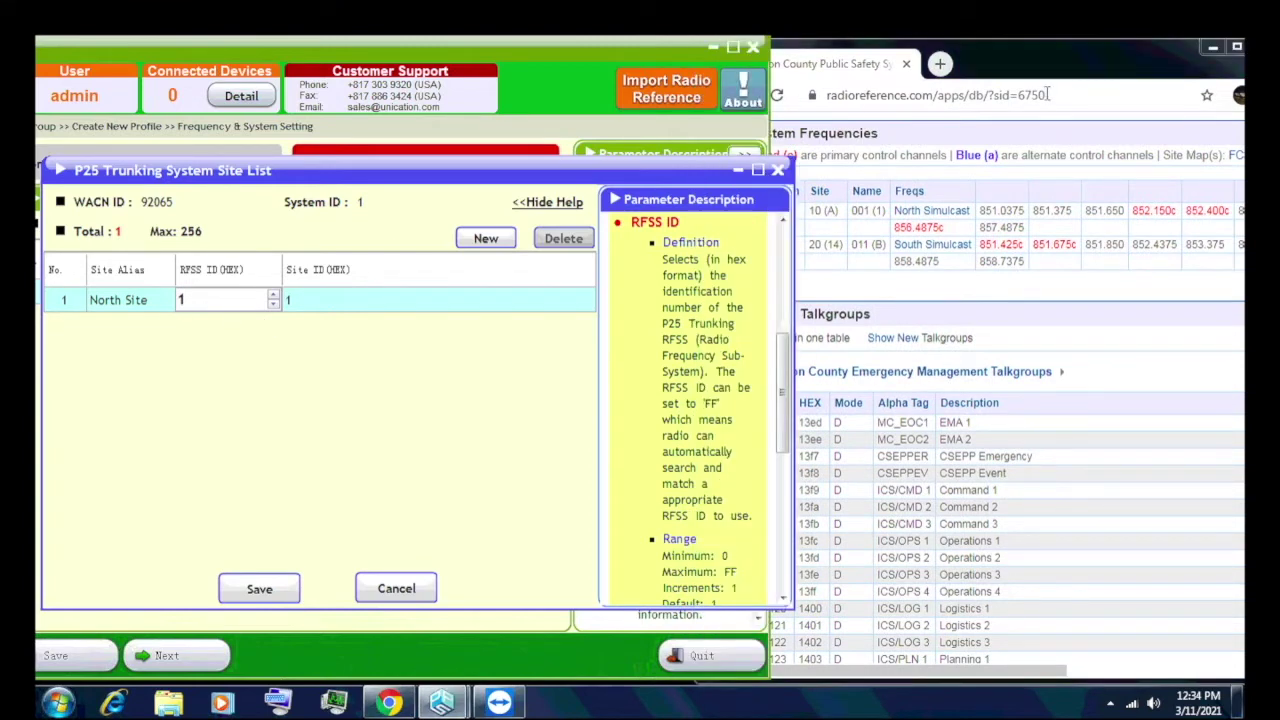
pyautogui.click(1015, 66)
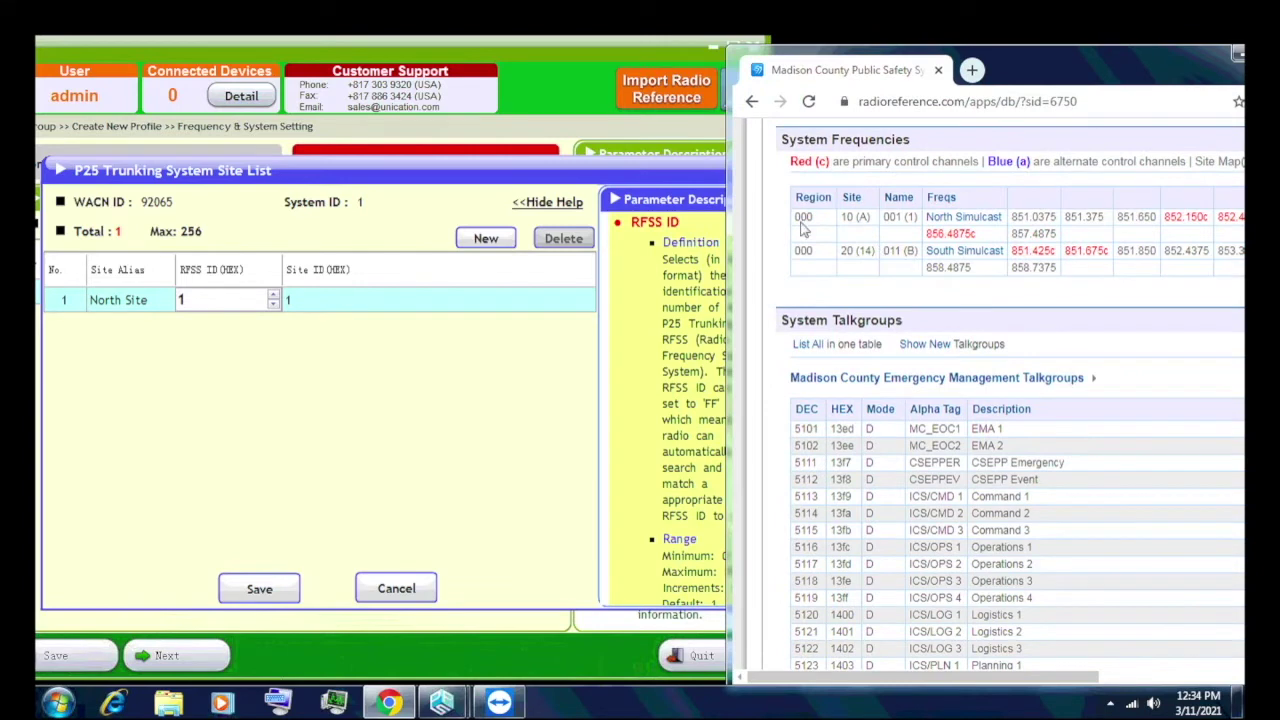
pyautogui.click(217, 302)
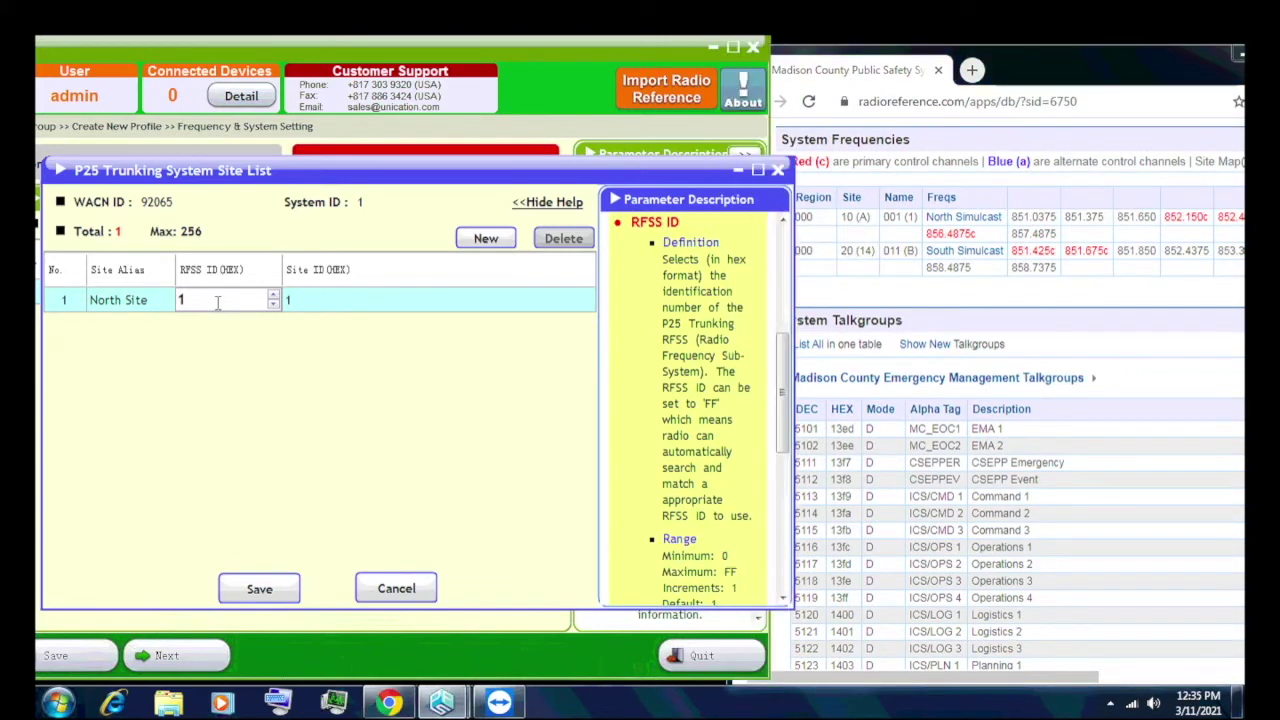
pyautogui.press('BackSpace')
pyautogui.write('A')
pyautogui.click(337, 297)
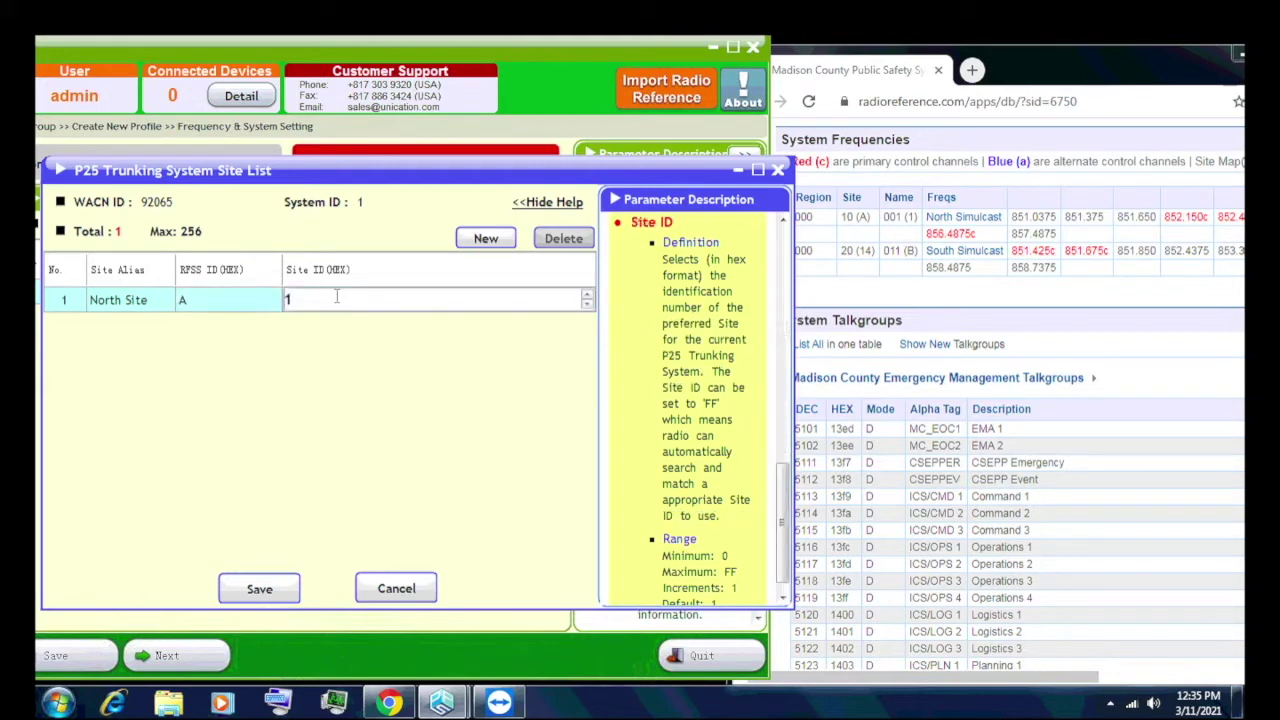
pyautogui.click(259, 589)
# - Open the Madison system's control channel list beside the RadioReference frequencies and set the first control channel's receive frequency to 852.150 MHz
pyautogui.doubleClick(420, 297)
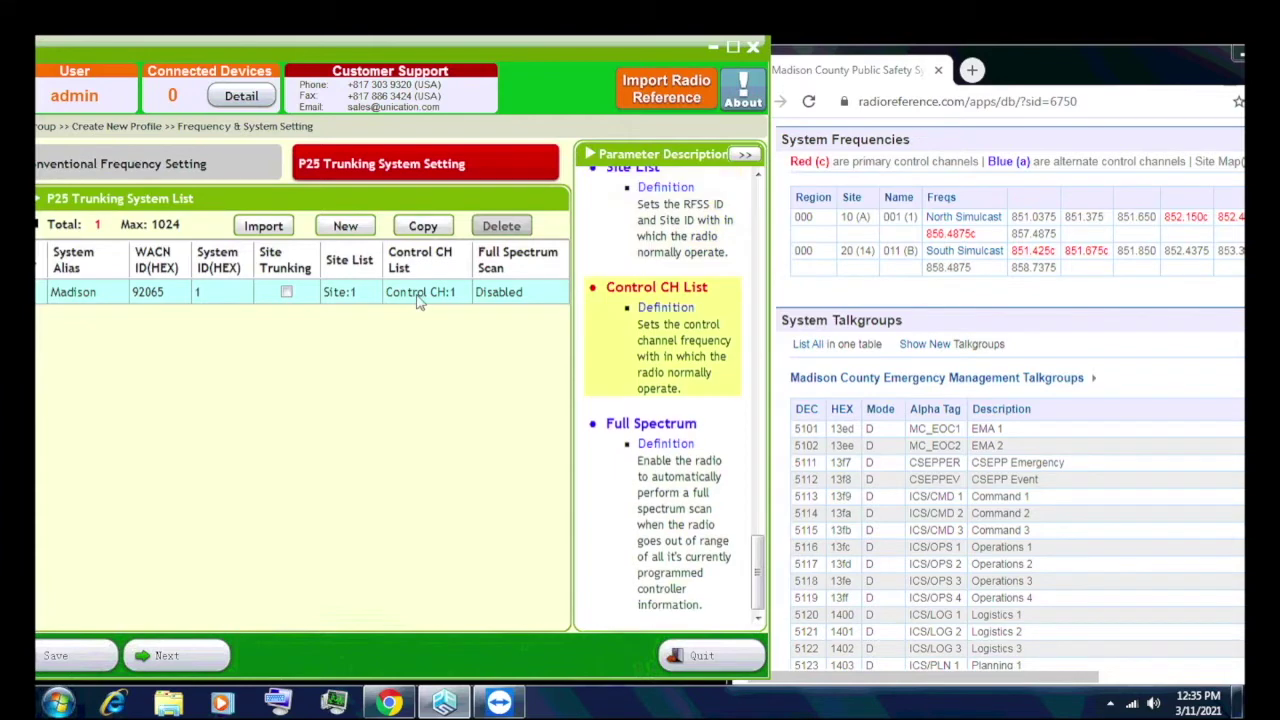
pyautogui.moveTo(373, 195); pyautogui.dragTo(398, 145)
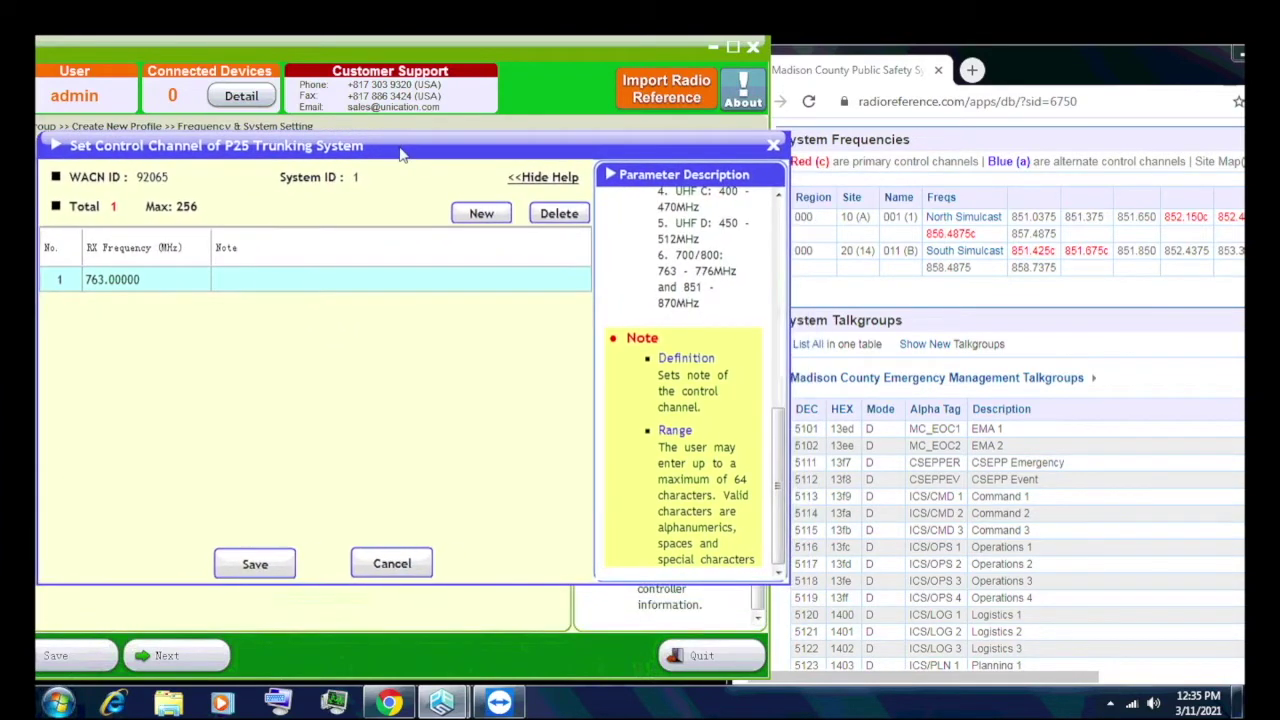
pyautogui.moveTo(1059, 68); pyautogui.dragTo(972, 60)
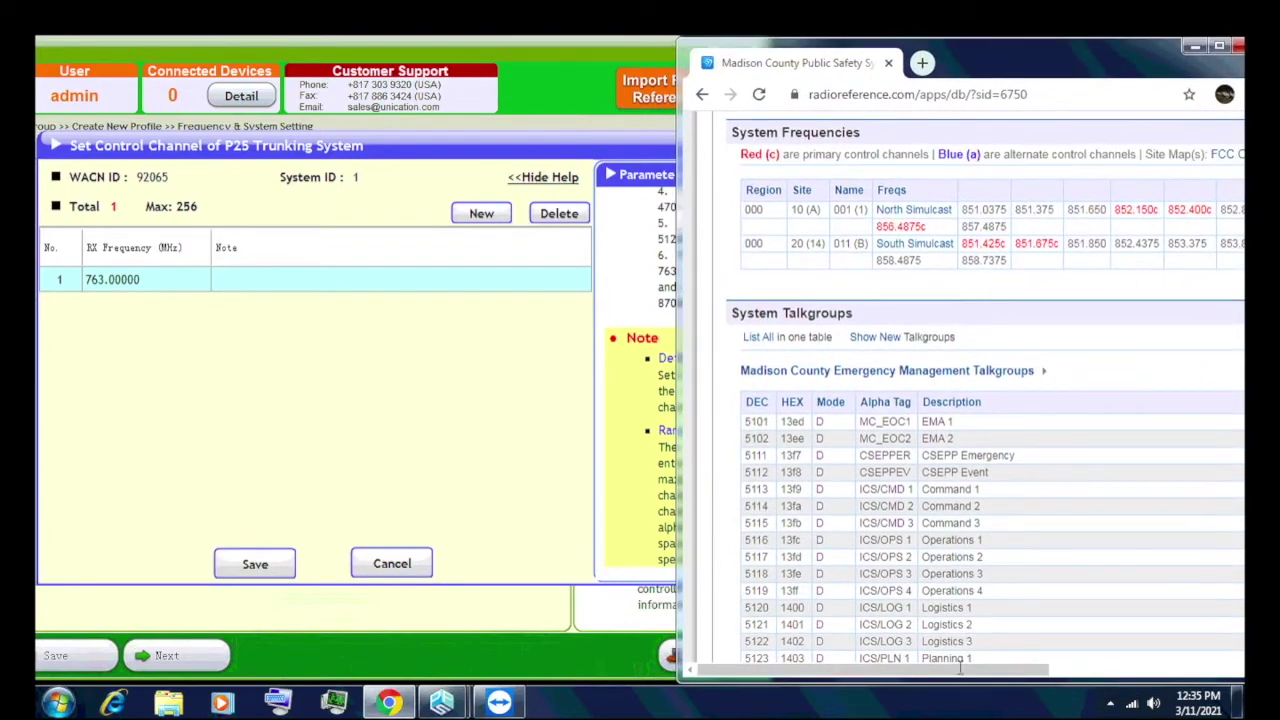
pyautogui.moveTo(962, 670); pyautogui.dragTo(1018, 677)
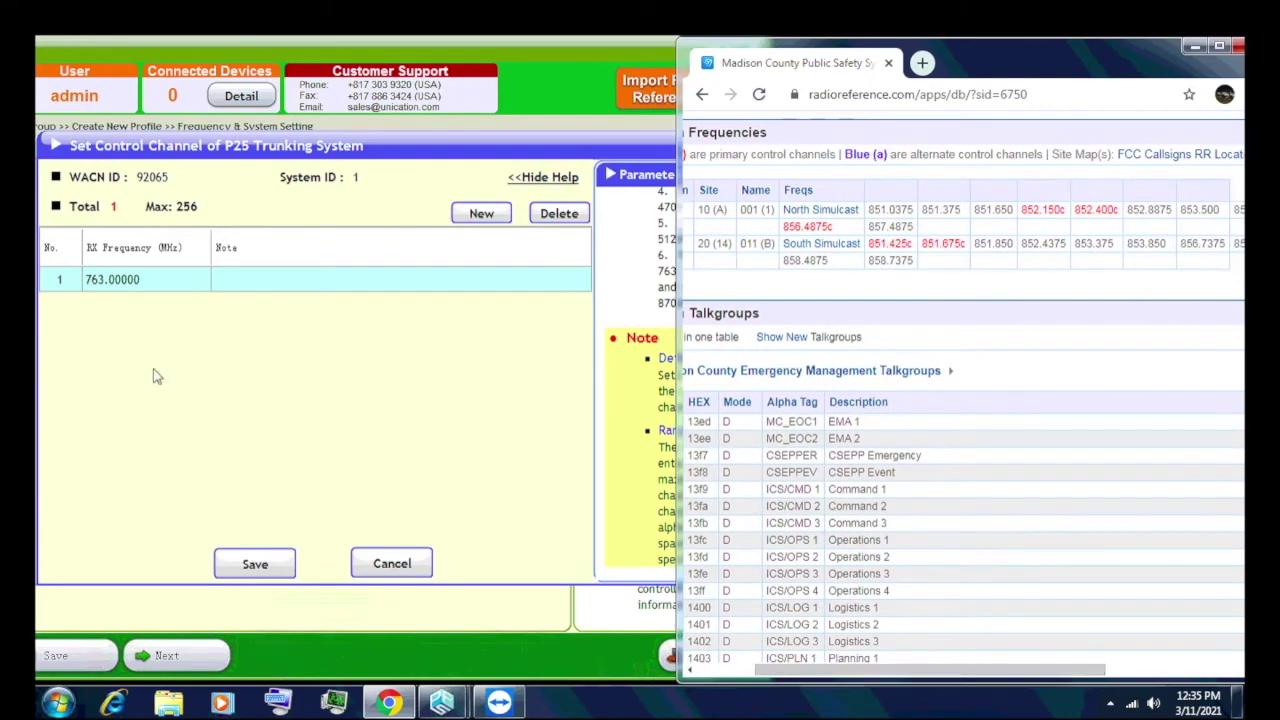
pyautogui.click(145, 280)
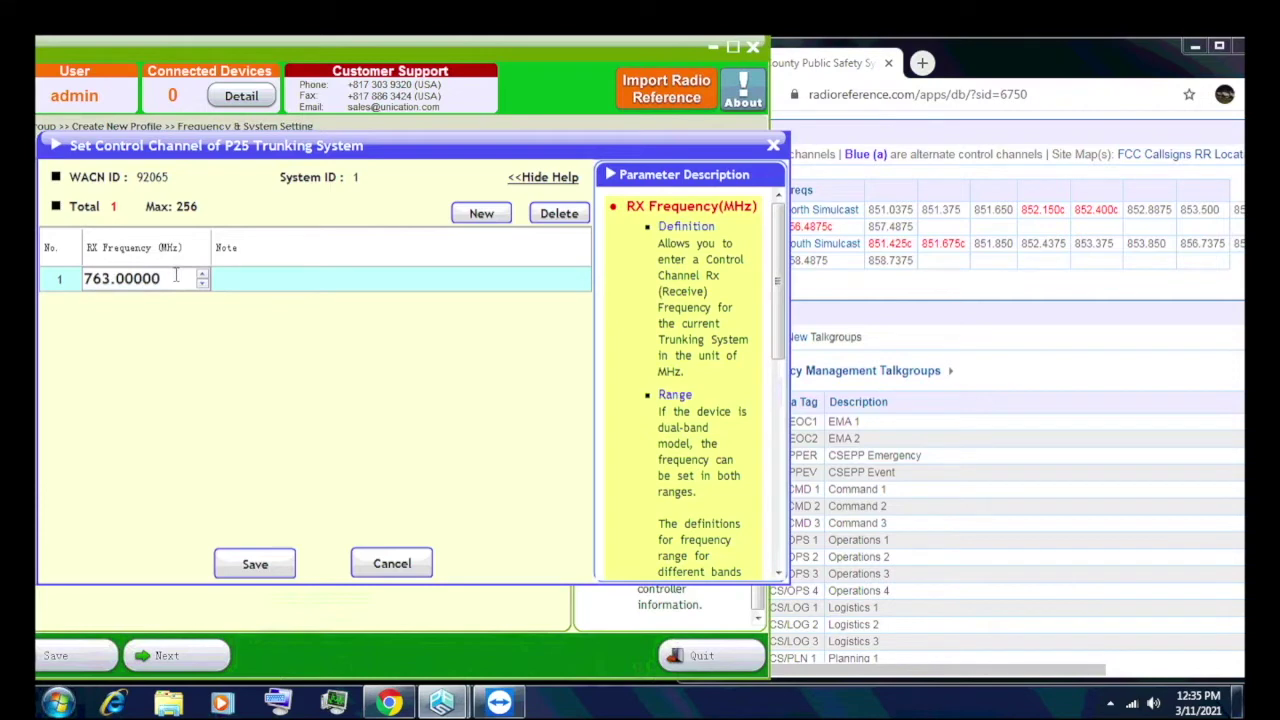
pyautogui.moveTo(160, 278); pyautogui.dragTo(56, 277)
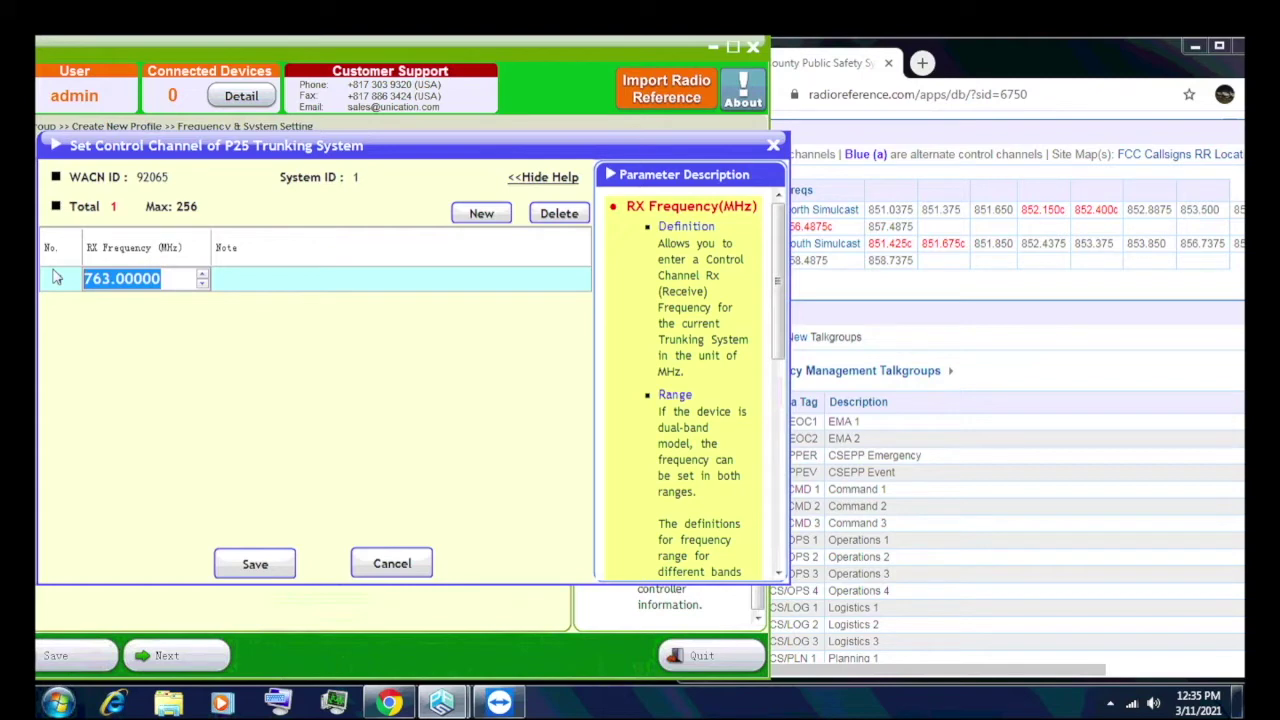
pyautogui.write('852')
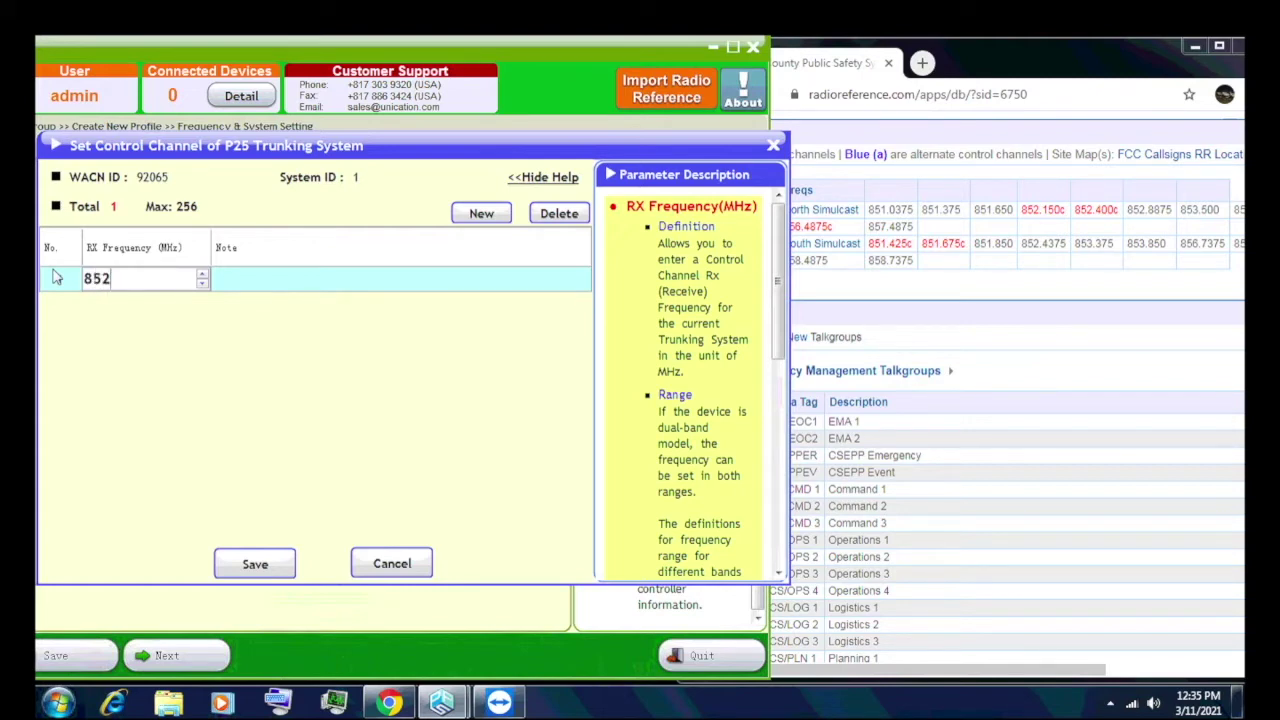
pyautogui.write('.150')
# - Add a second control channel with a receive frequency of 852.400 MHz
pyautogui.click(470, 216)
pyautogui.click(147, 307)
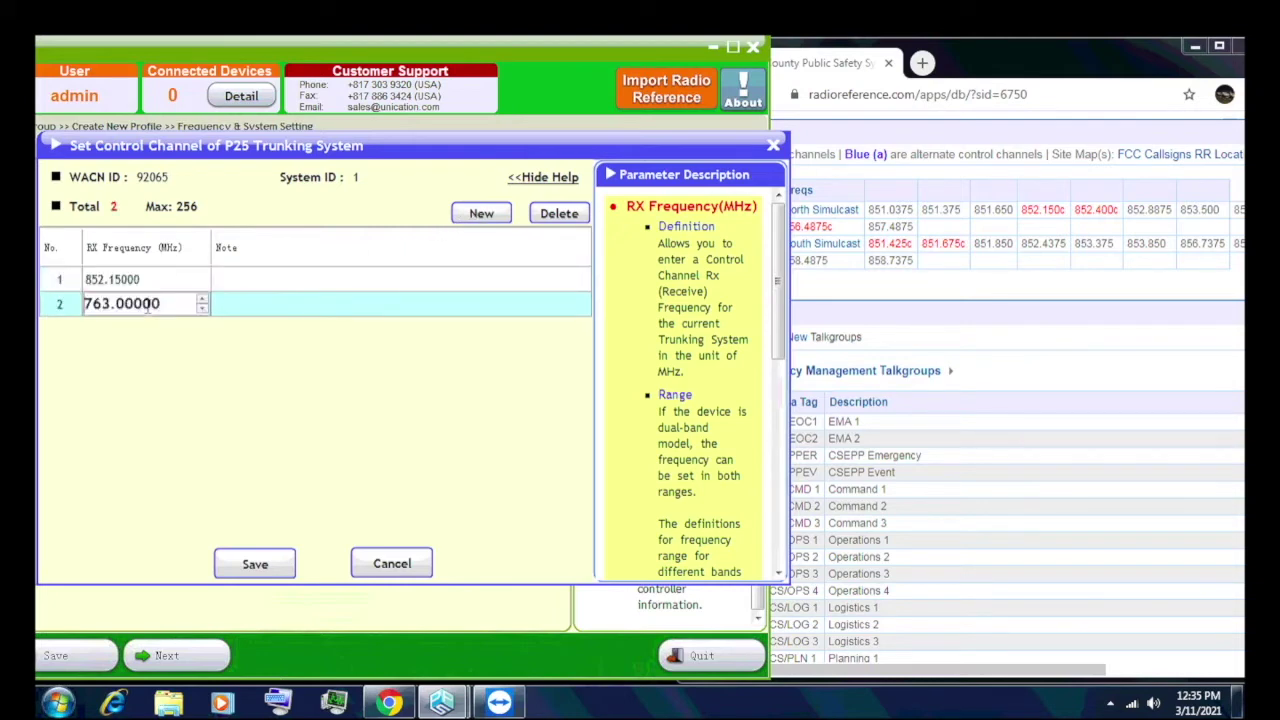
pyautogui.click(60, 308)
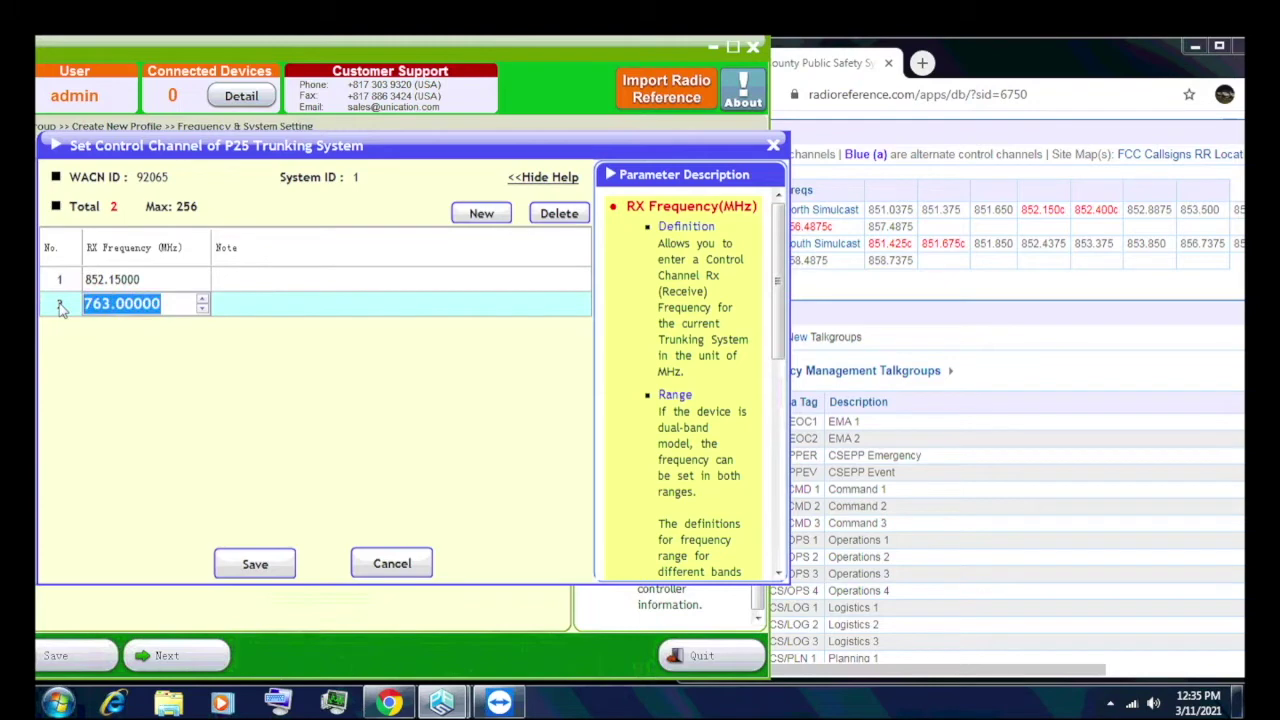
pyautogui.write('852.')
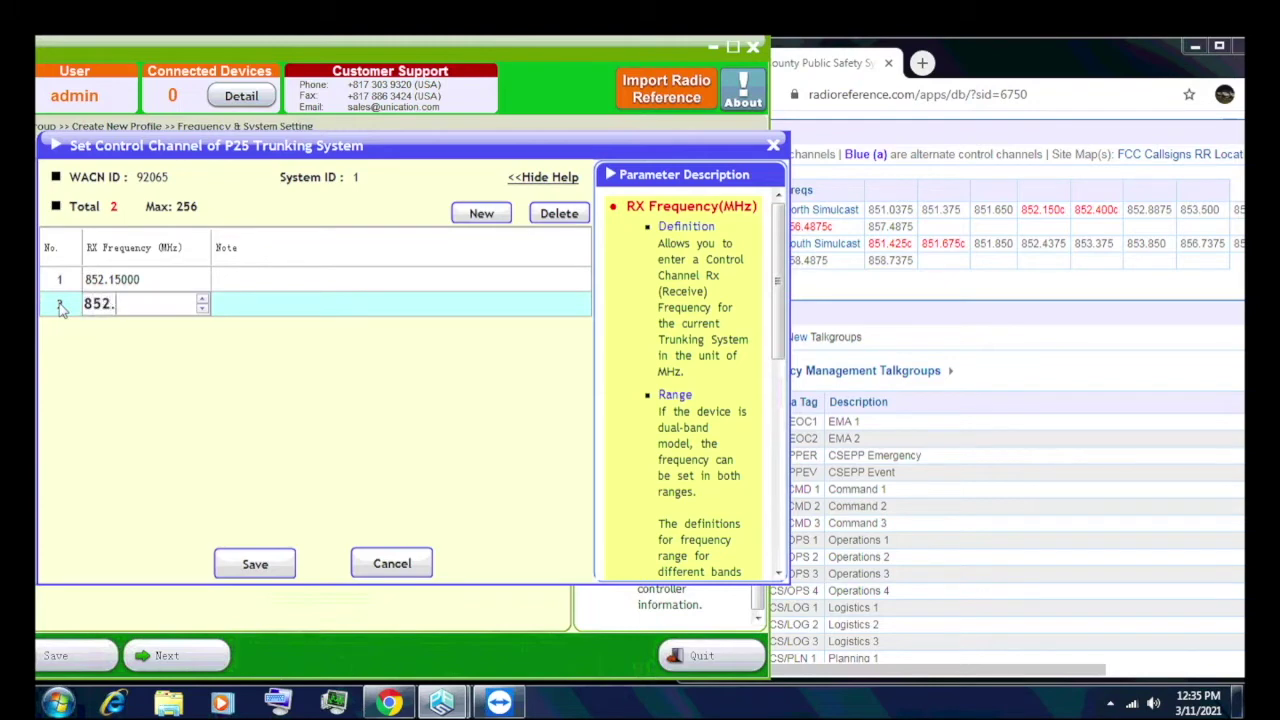
pyautogui.write('400')
# - Add a third control channel with a receive frequency of 856.4875 MHz and save the control channel list
pyautogui.click(480, 214)
pyautogui.click(149, 333)
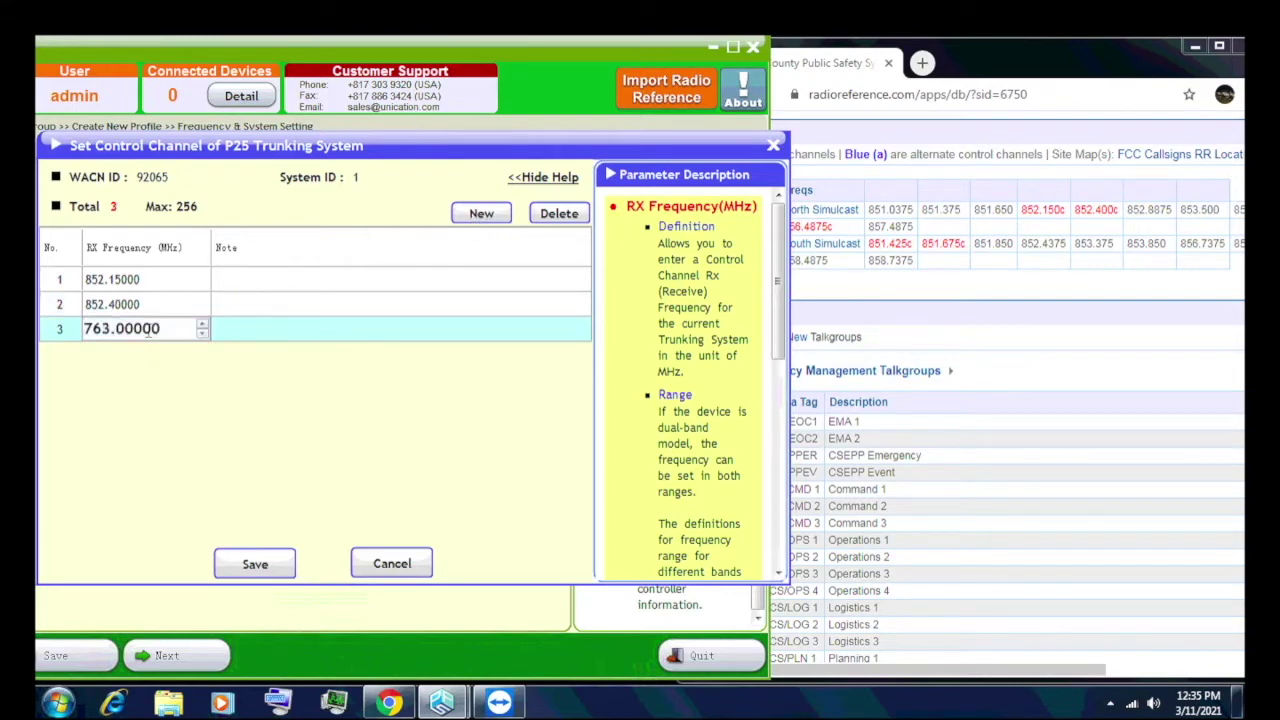
pyautogui.press('BackSpace')
pyautogui.press('BackSpace')
pyautogui.press('BackSpace')
pyautogui.press('BackSpace')
pyautogui.press('BackSpace')
pyautogui.press('BackSpace')
pyautogui.press('BackSpace')
pyautogui.press('BackSpace')
pyautogui.press('BackSpace')
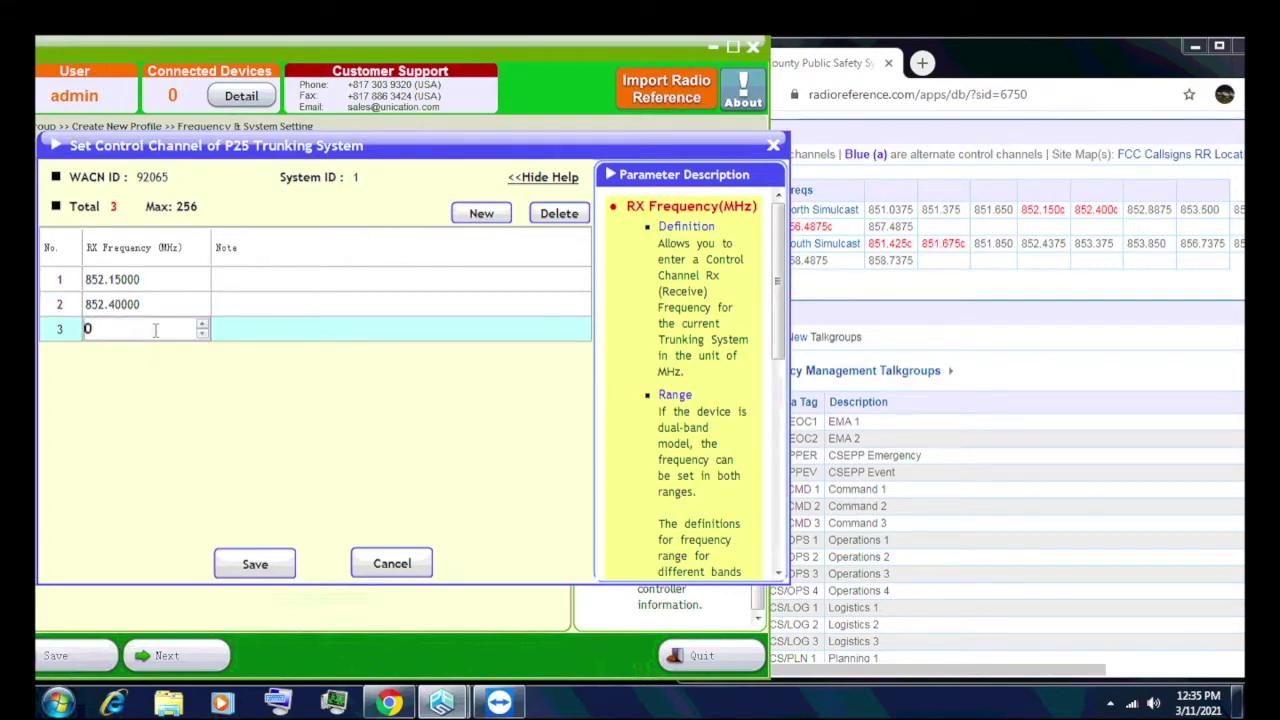
pyautogui.press('BackSpace')
pyautogui.write('856.4875')
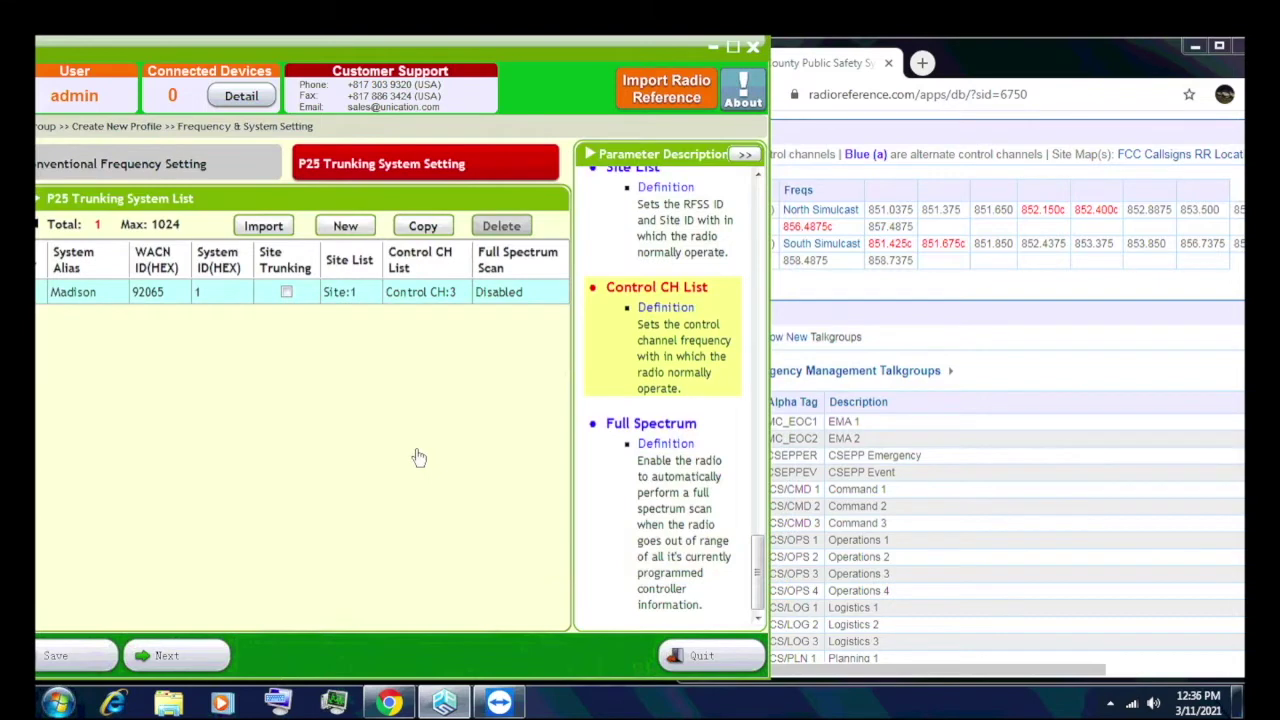
# - Check the Madison system's full spectrum scan settings and close them without changes
pyautogui.moveTo(635, 48); pyautogui.dragTo(771, 52)
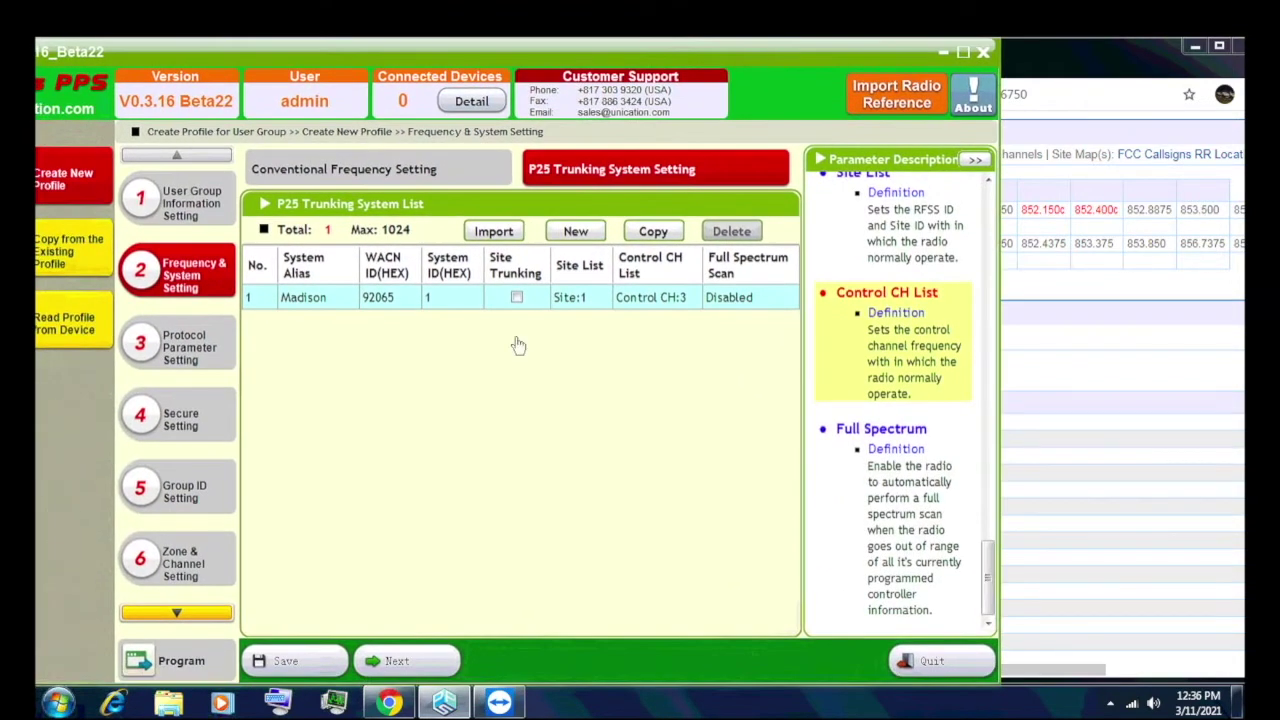
pyautogui.doubleClick(738, 298)
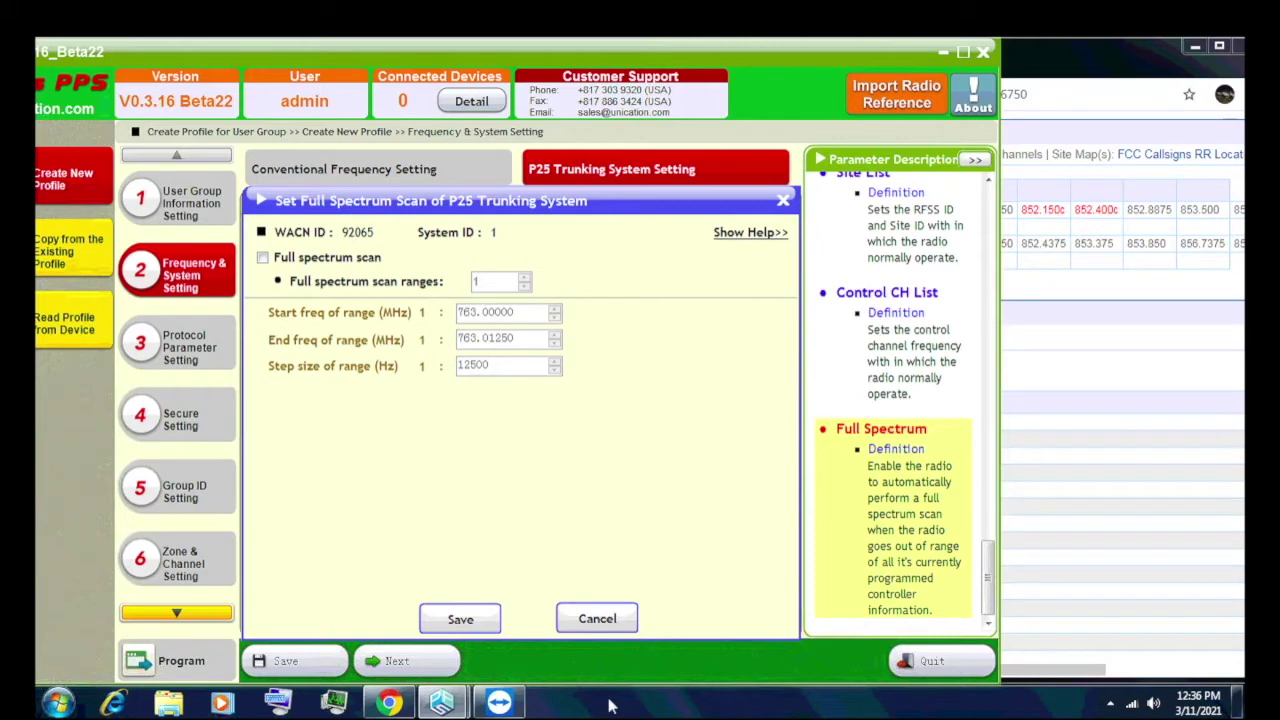
pyautogui.click(597, 618)
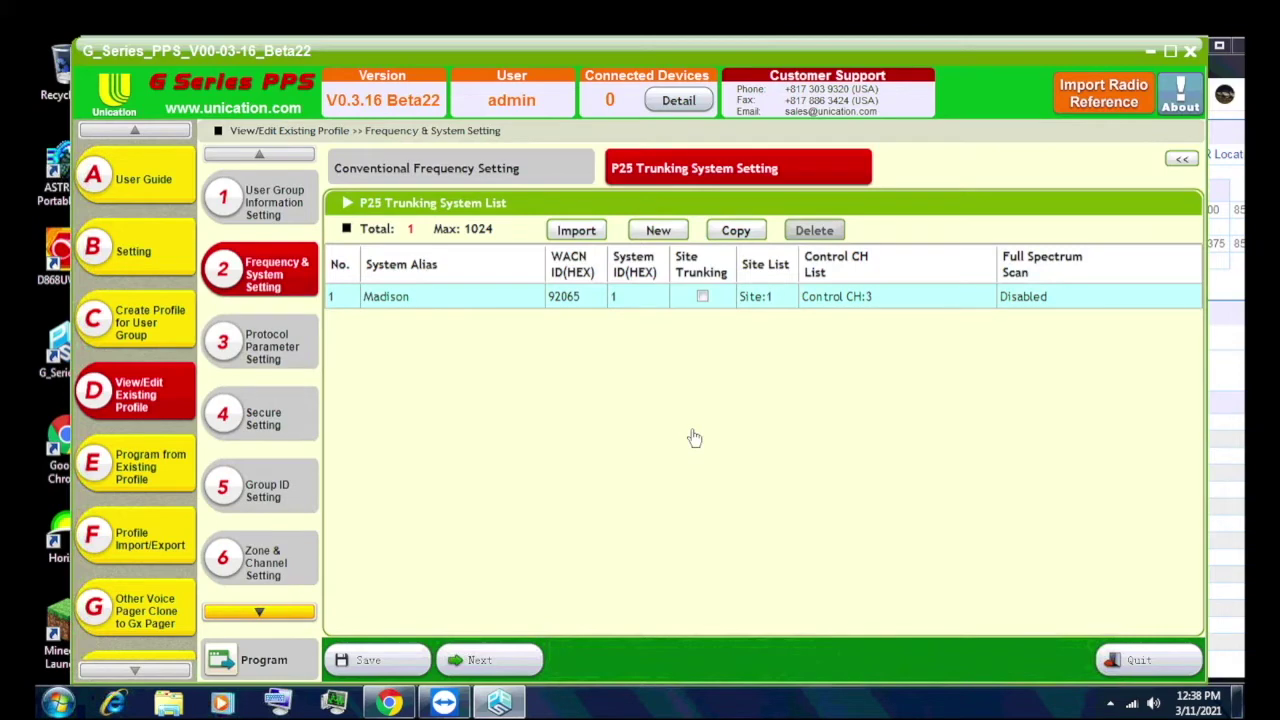
# - Add a P25 Trunking protocol in the protocol parameter settings and set its alias to Trunking
pyautogui.click(292, 368)
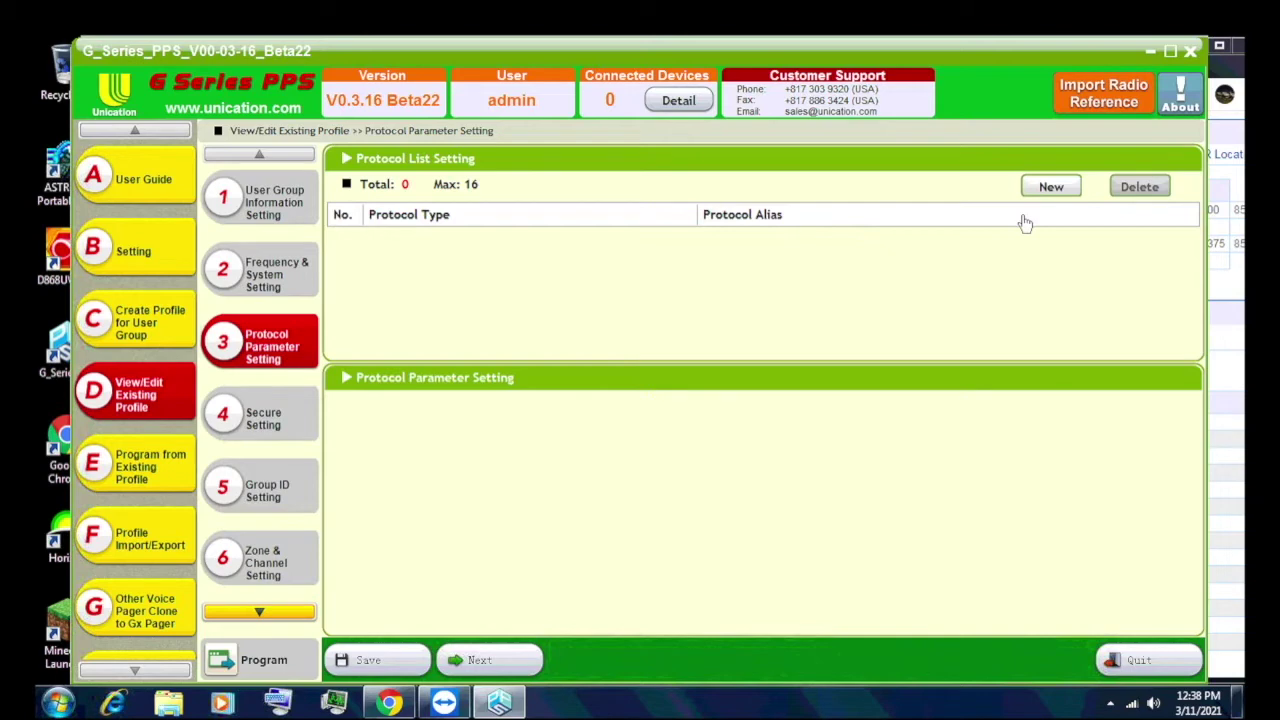
pyautogui.click(1050, 188)
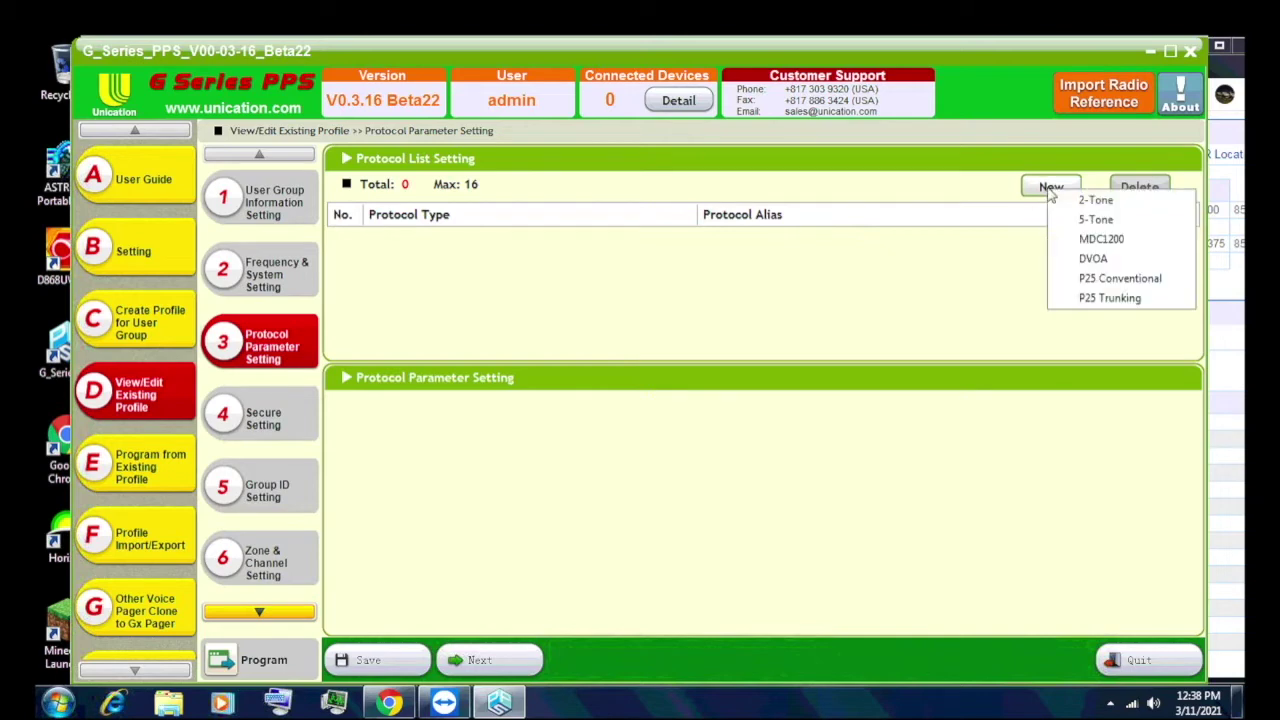
pyautogui.click(1105, 298)
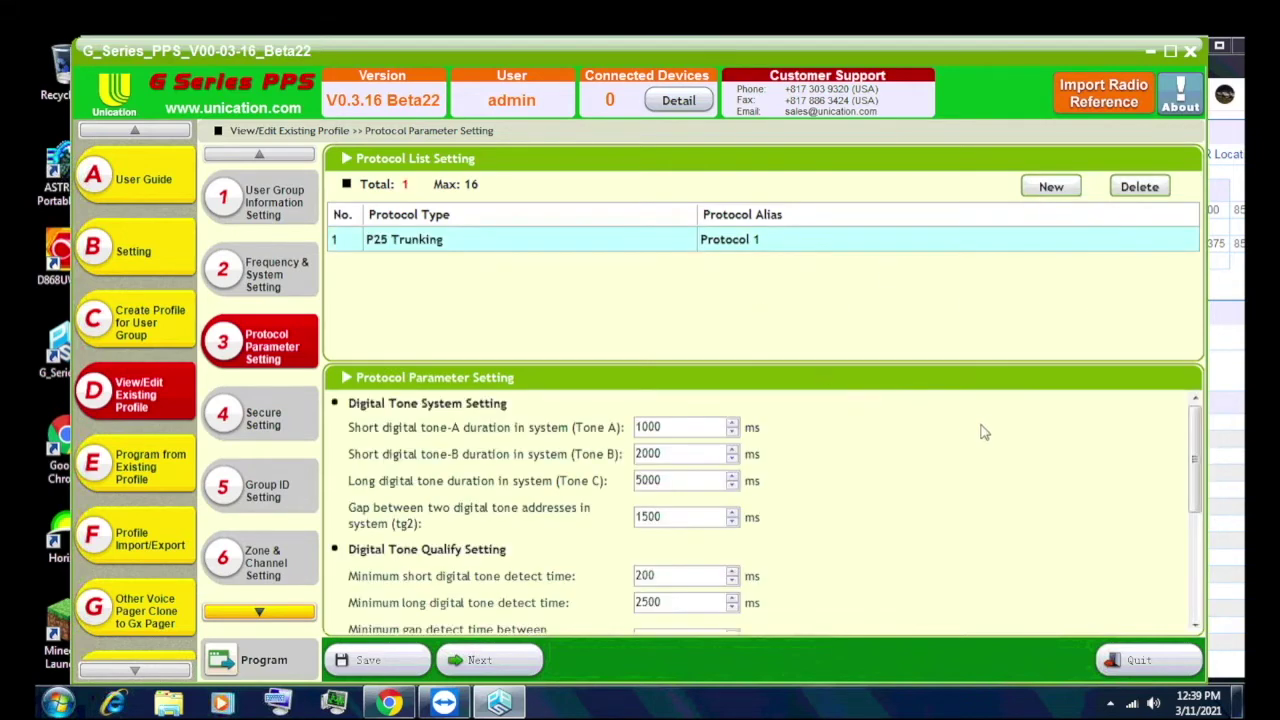
pyautogui.moveTo(1195, 460); pyautogui.dragTo(1180, 428)
pyautogui.doubleClick(767, 248)
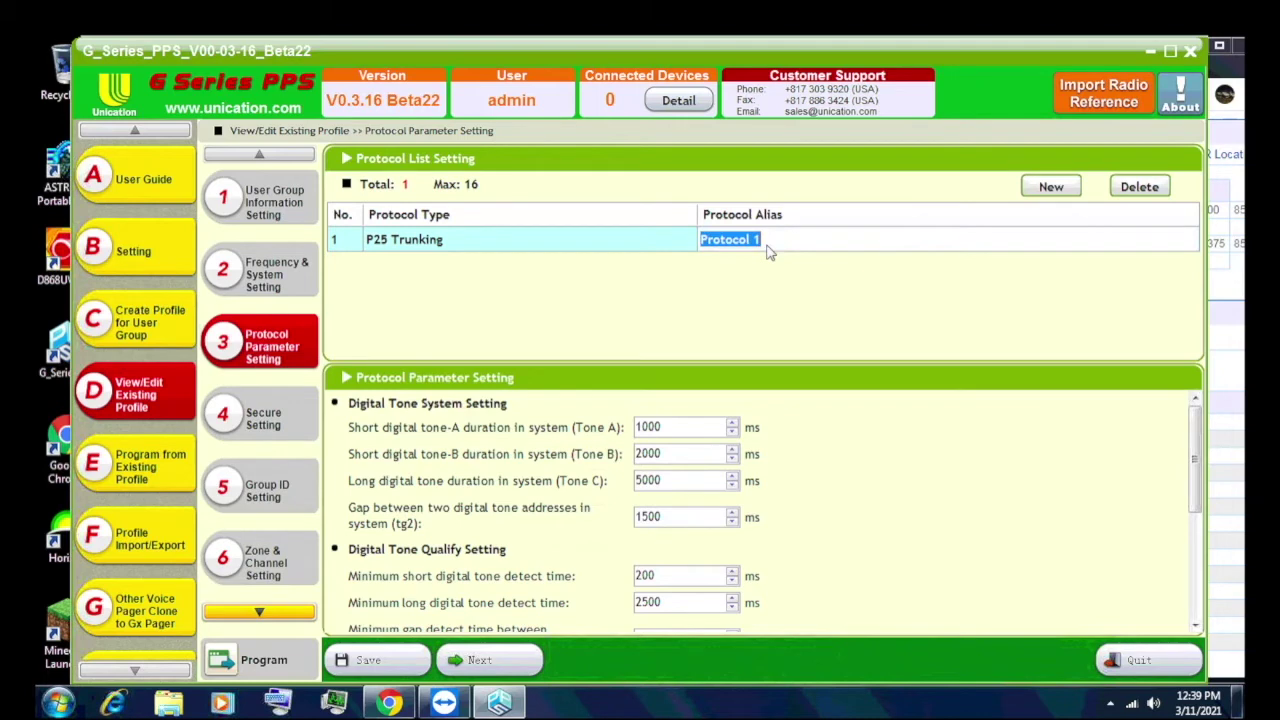
pyautogui.write('Trunking')
pyautogui.click(558, 296)
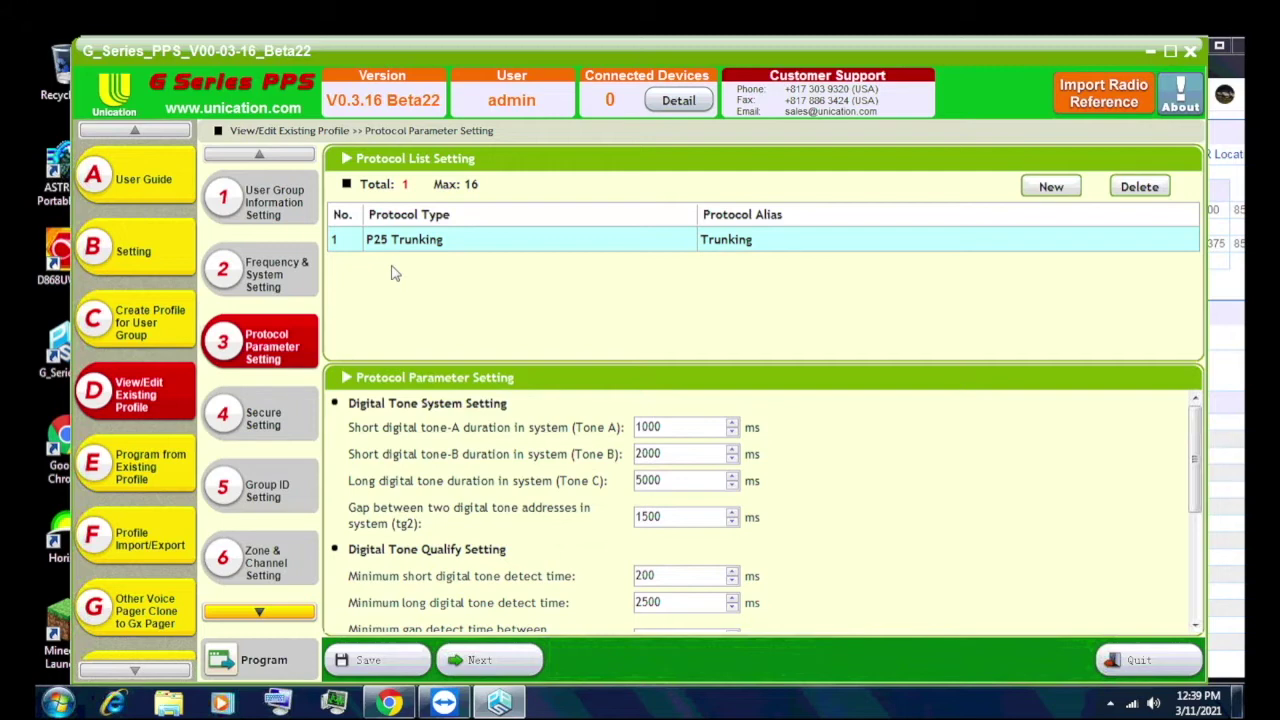
# - Look over the secure settings and open the group ID settings with the parameter descriptions hidden
pyautogui.click(271, 432)
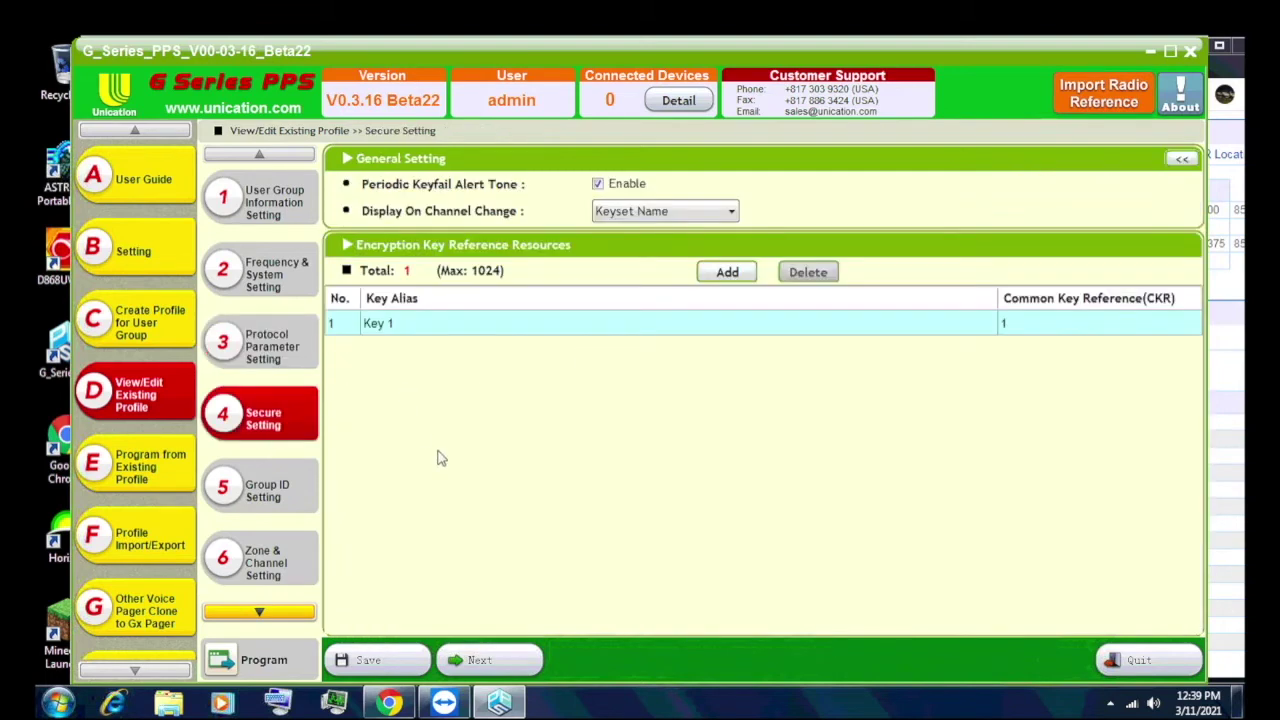
pyautogui.click(258, 492)
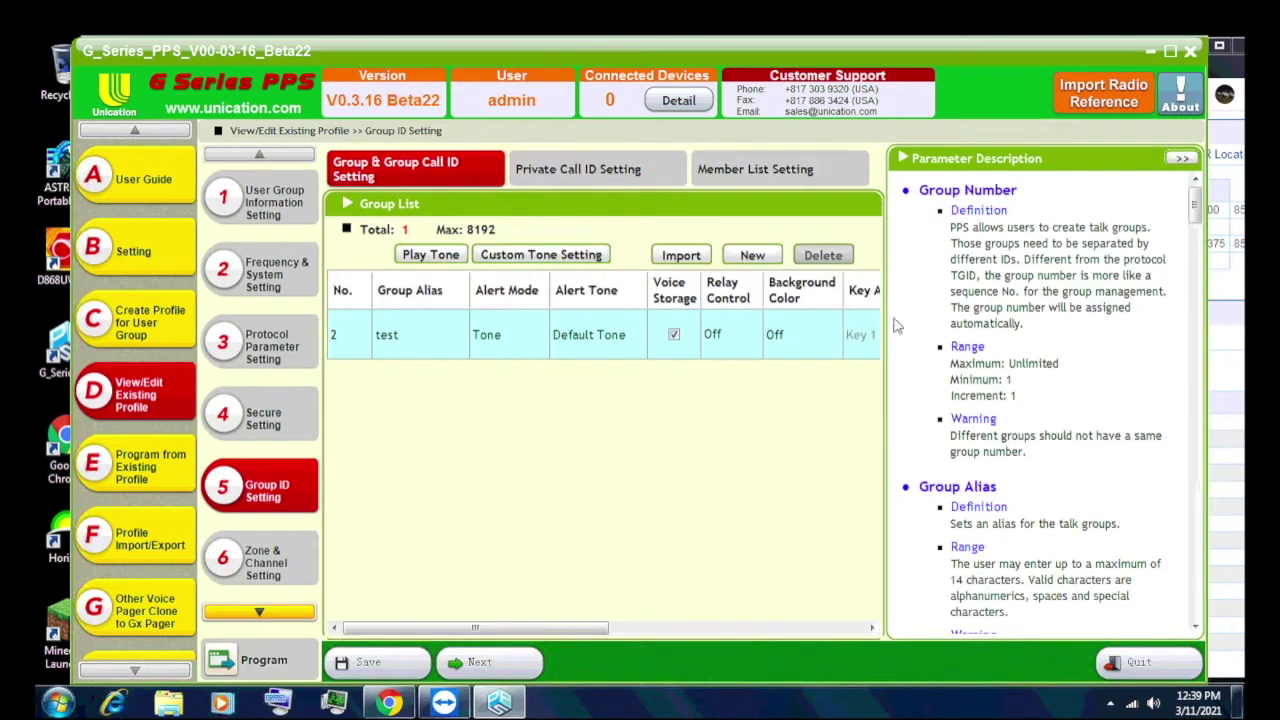
pyautogui.click(1186, 158)
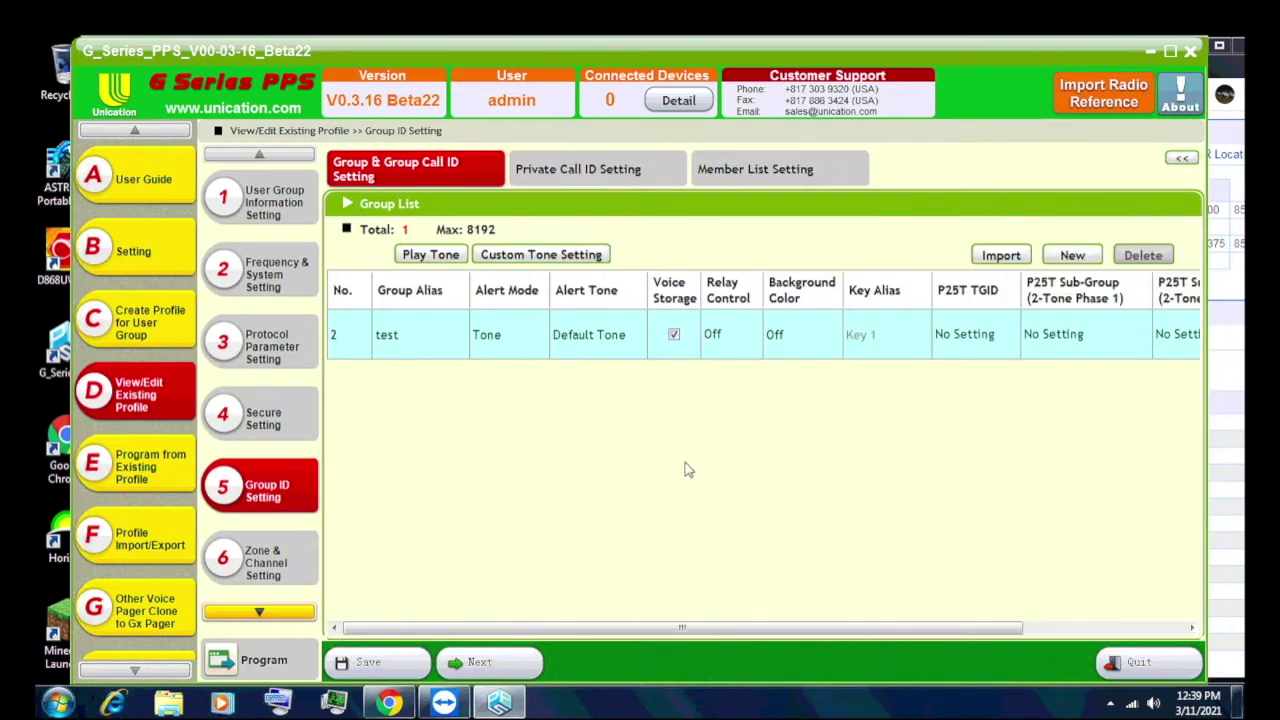
# - Open the test group's alias for editing and show RadioReference's Madison County Emergency Medical Talkgroups table beside the group list
pyautogui.doubleClick(415, 347)
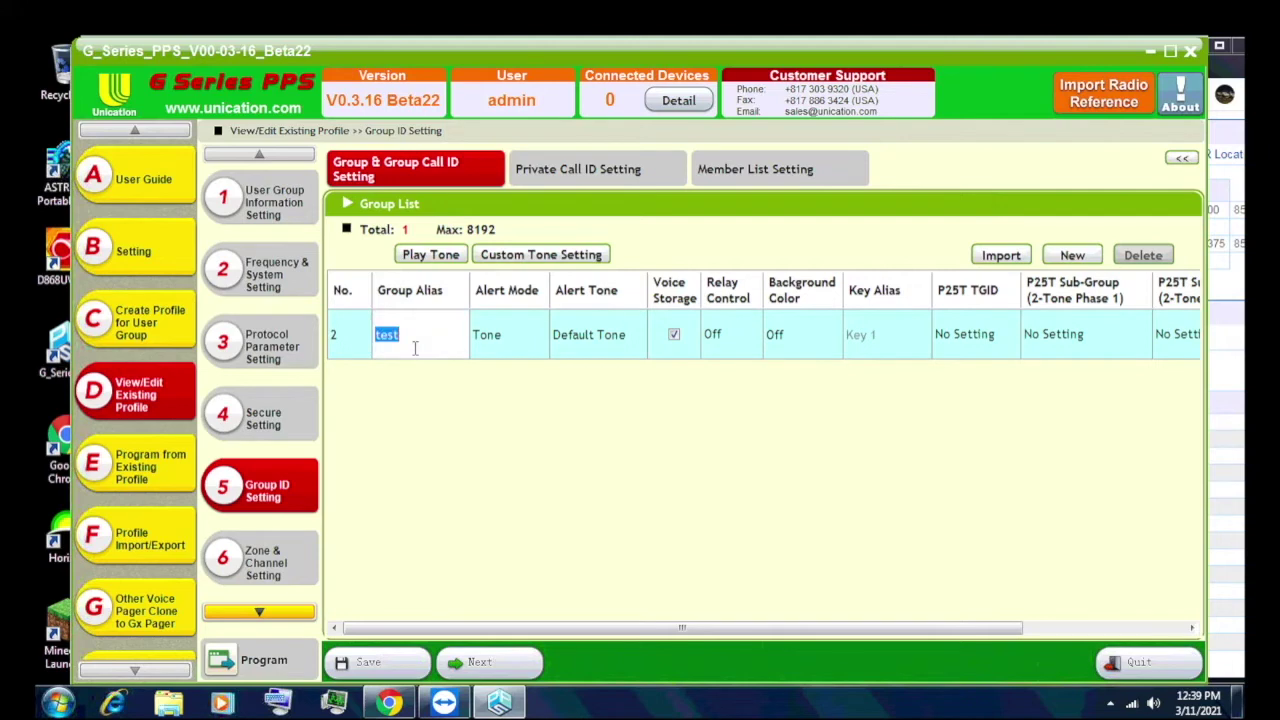
pyautogui.click(334, 344)
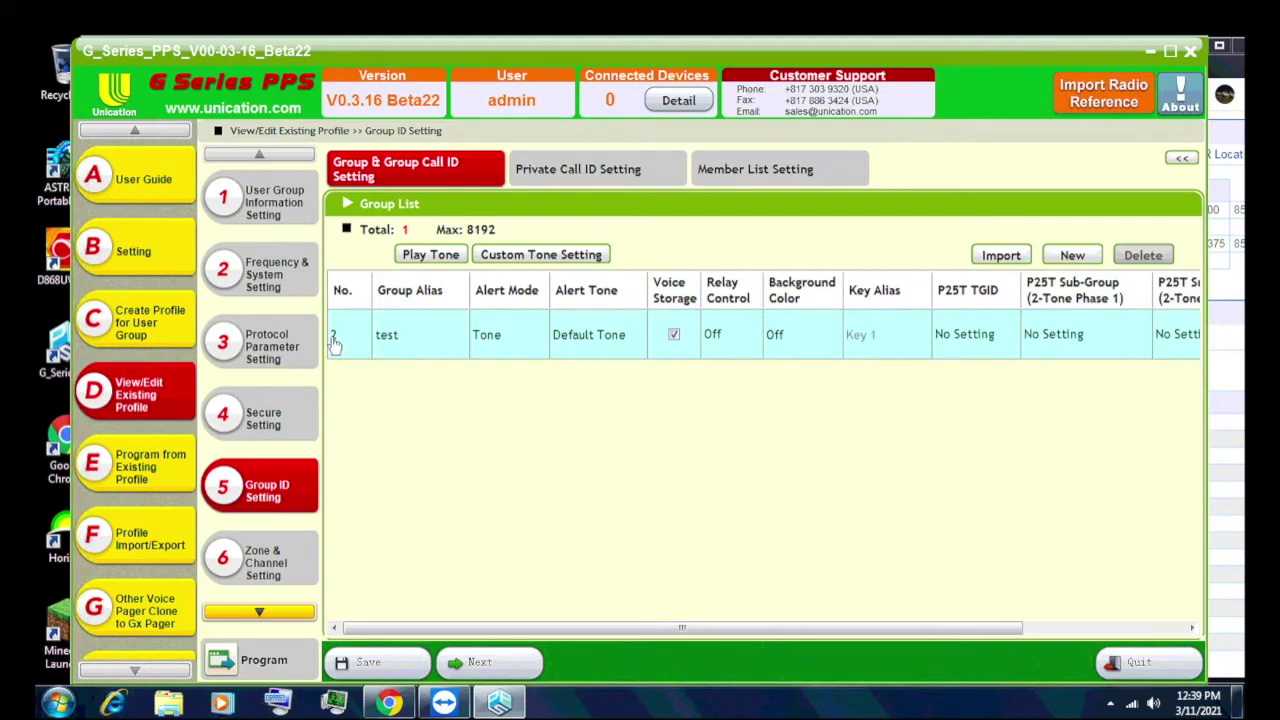
pyautogui.doubleClick(416, 336)
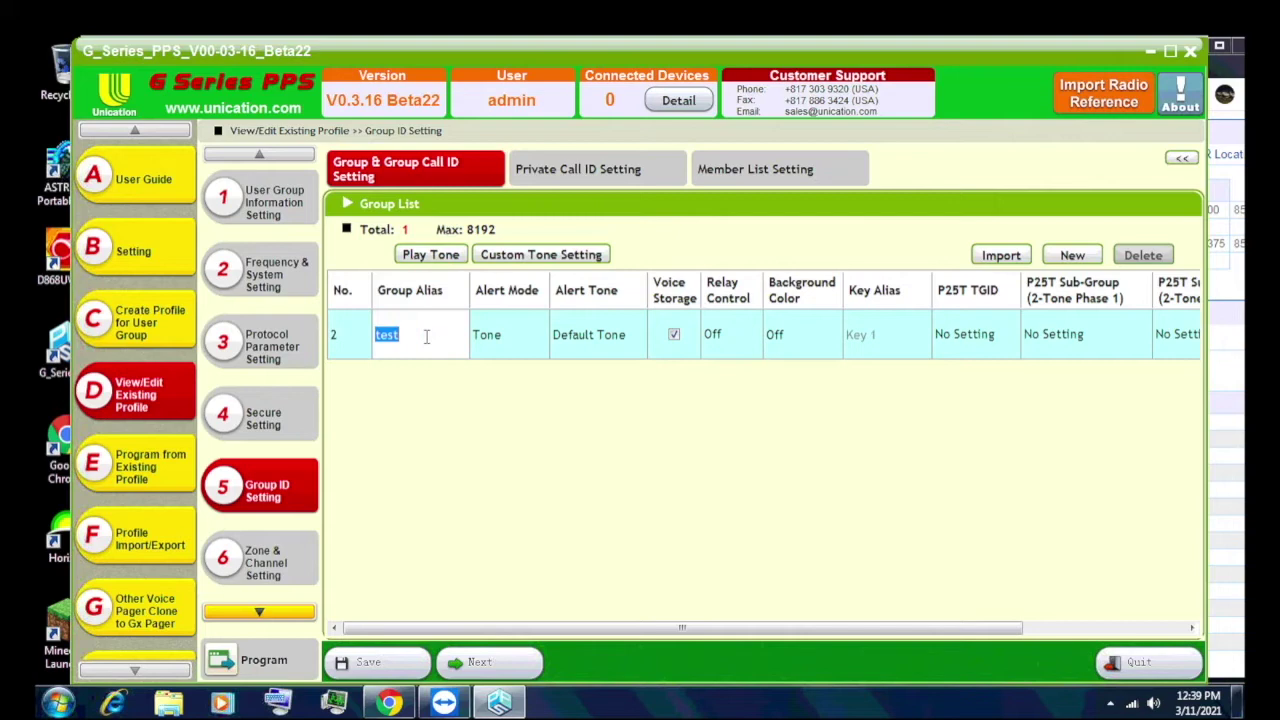
pyautogui.moveTo(1015, 62); pyautogui.dragTo(712, 55)
pyautogui.click(1120, 71)
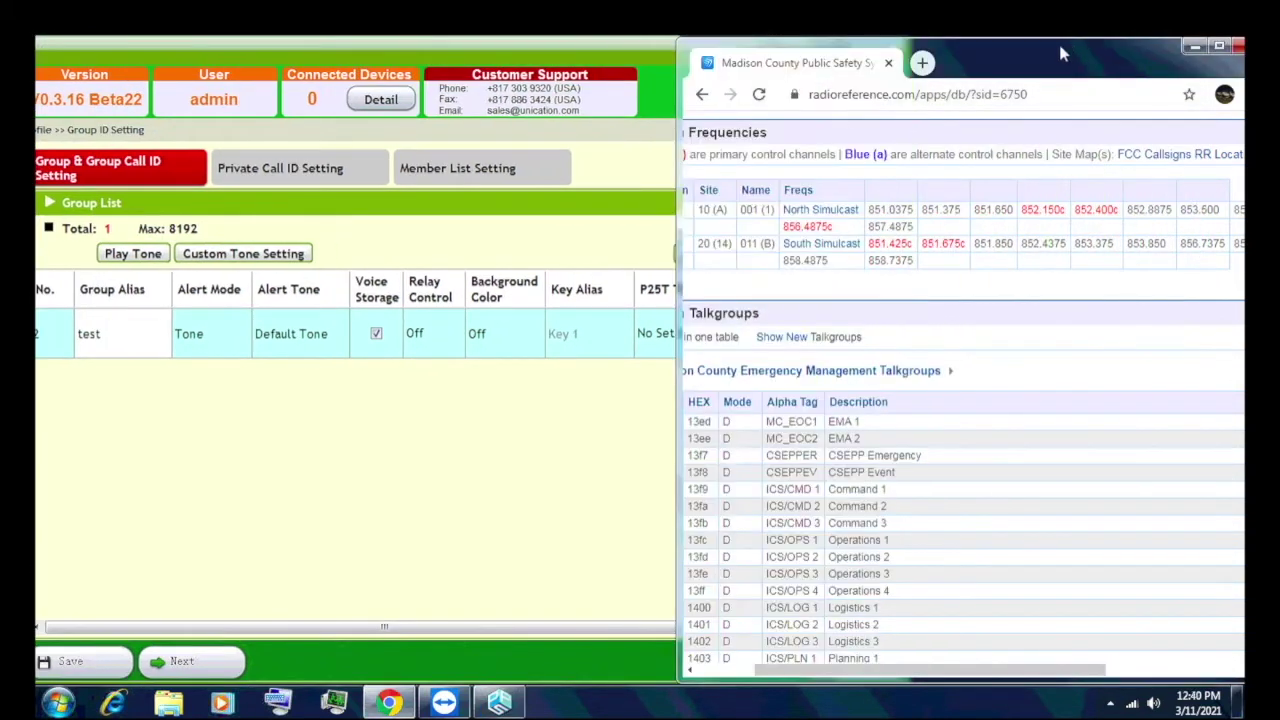
pyautogui.moveTo(1063, 44); pyautogui.dragTo(857, 42)
pyautogui.moveTo(1103, 228); pyautogui.dragTo(1103, 334)
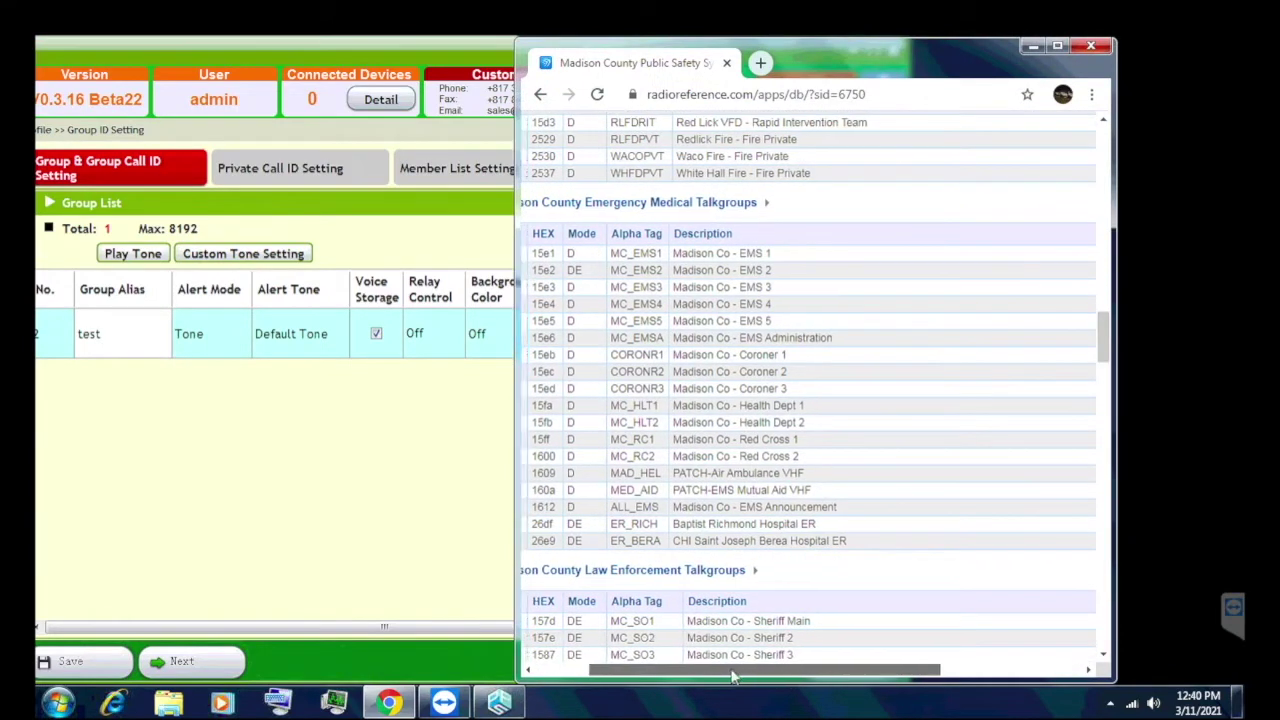
pyautogui.moveTo(736, 669); pyautogui.dragTo(677, 669)
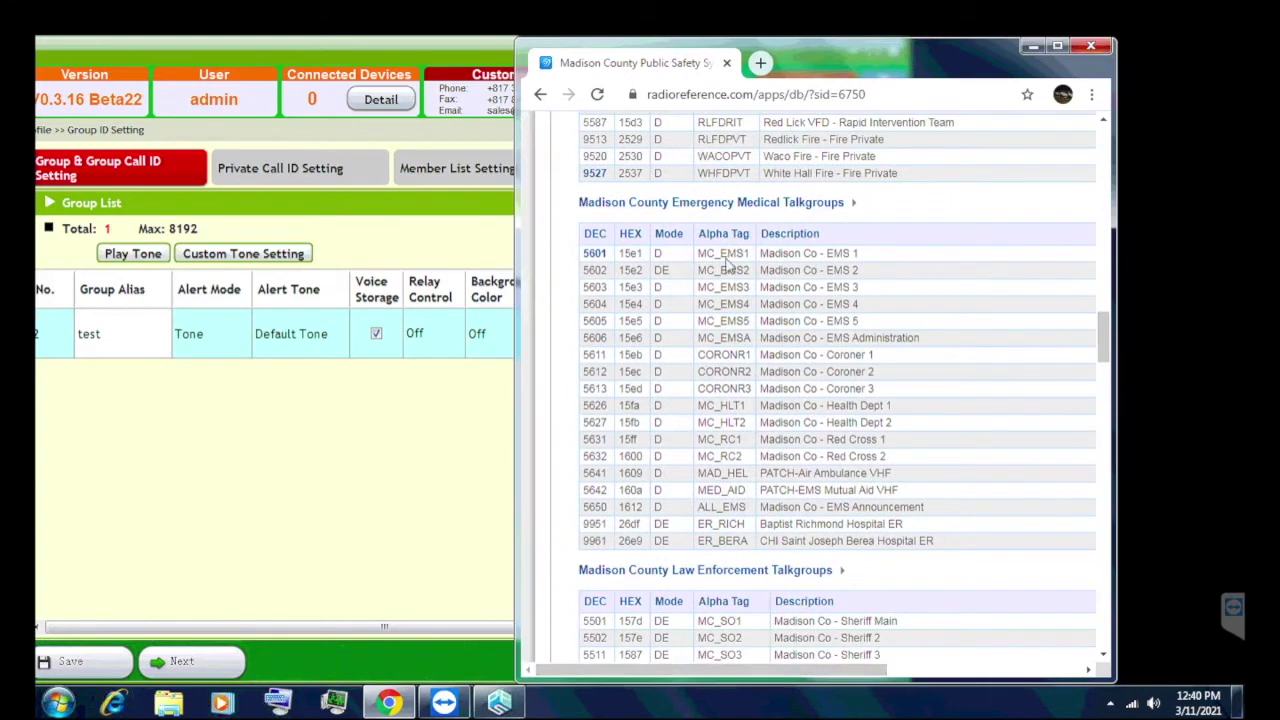
# - Replace the test group's alias in the group list with MC_EMS1
pyautogui.click(370, 51)
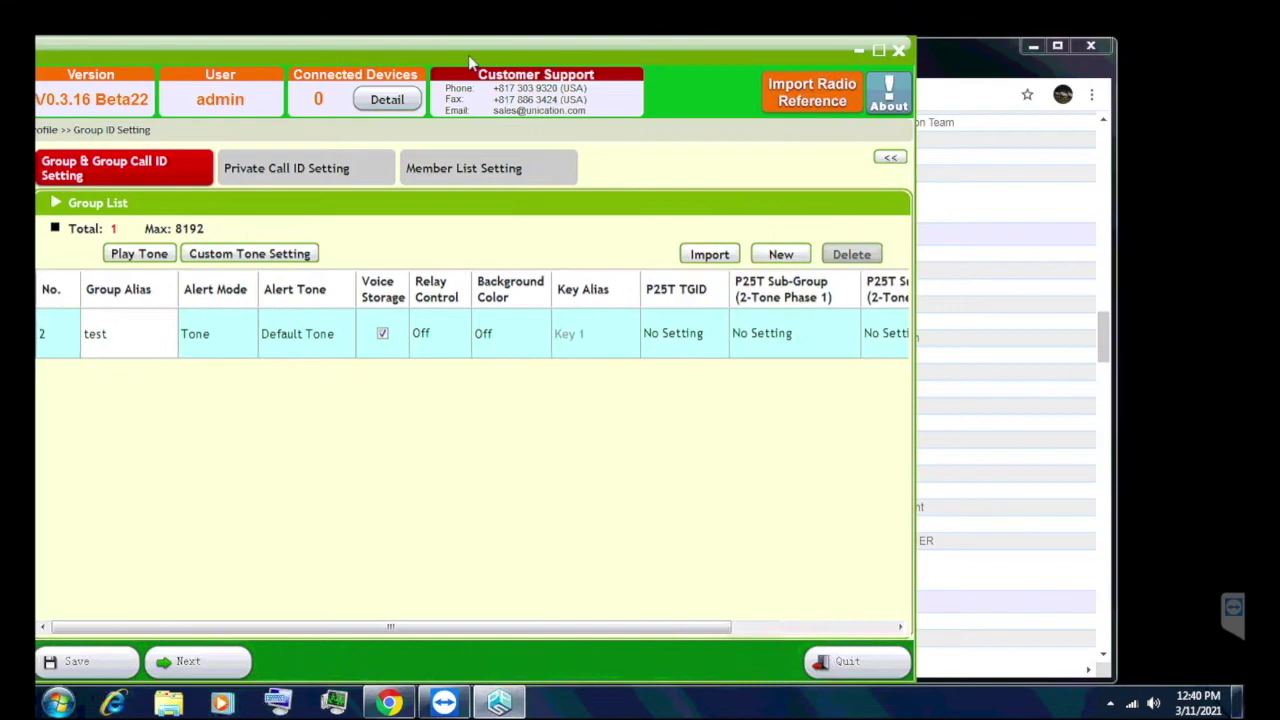
pyautogui.press('BackSpace')
pyautogui.press('BackSpace')
pyautogui.press('BackSpace')
pyautogui.press('BackSpace')
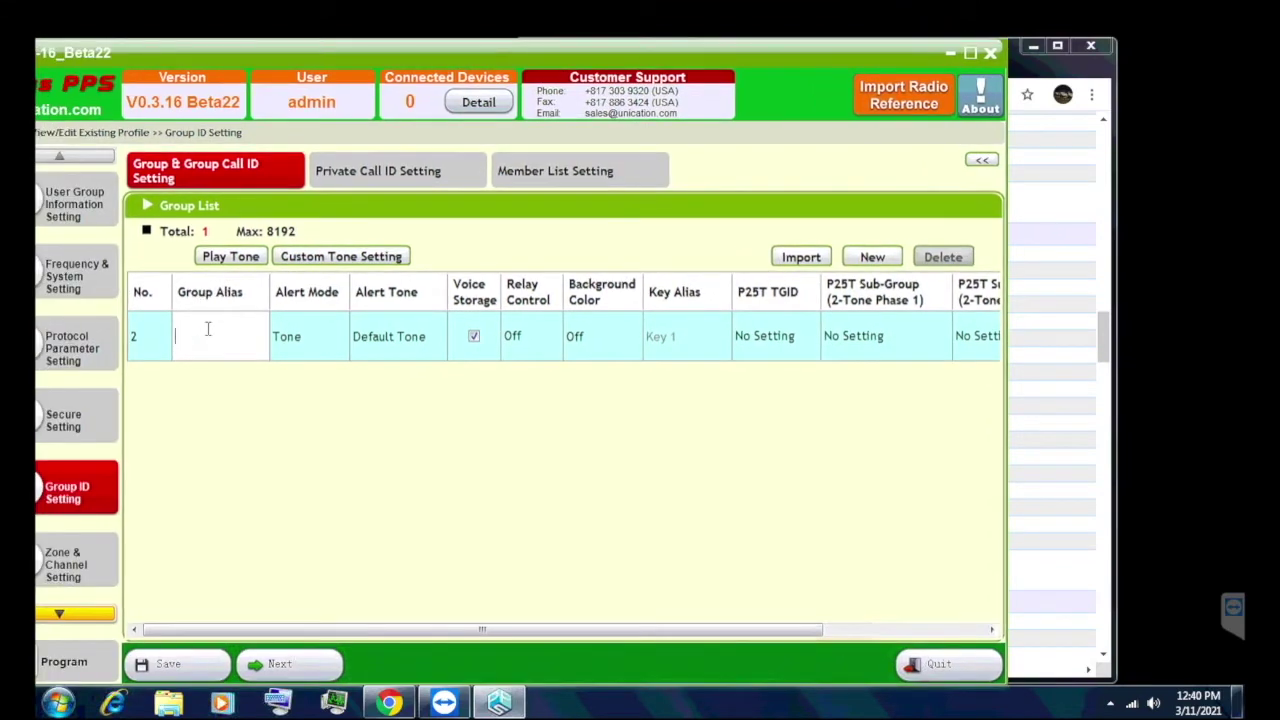
pyautogui.write('MC_EMS1')
# - Set the MC_EMS1 group's alert mode to None and disable its voice storage
pyautogui.click(323, 337)
pyautogui.click(316, 331)
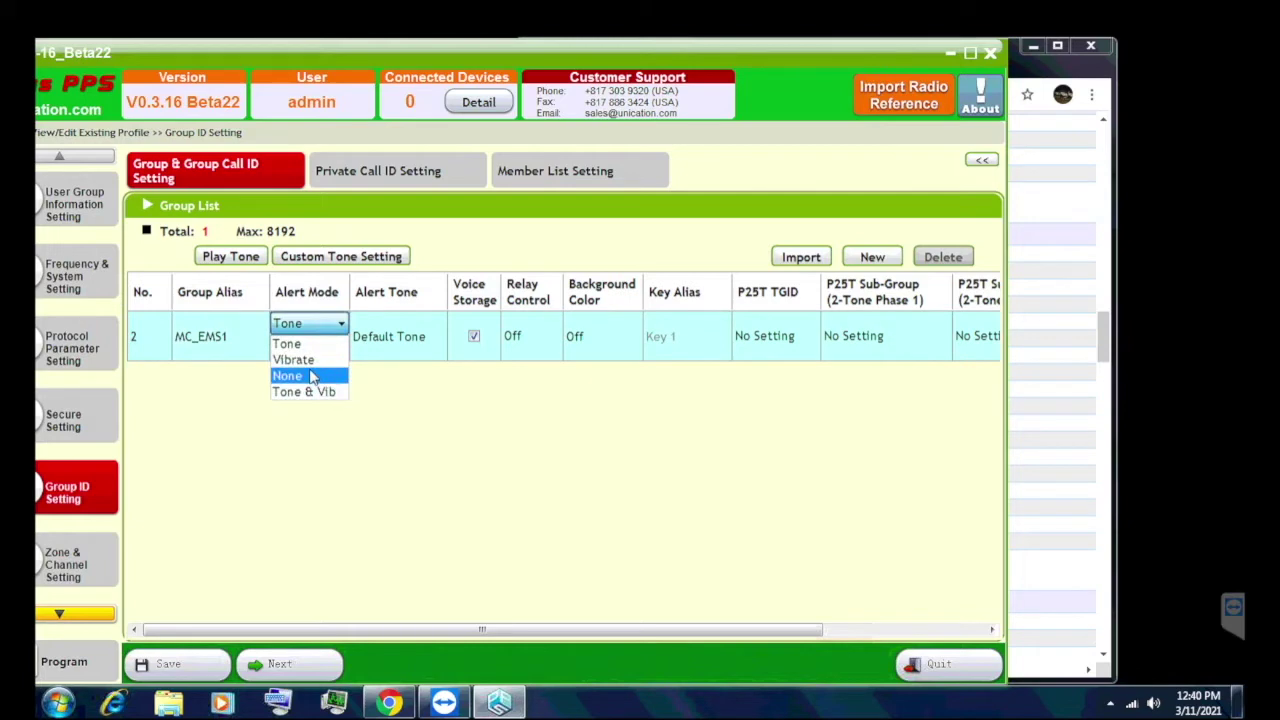
pyautogui.click(313, 376)
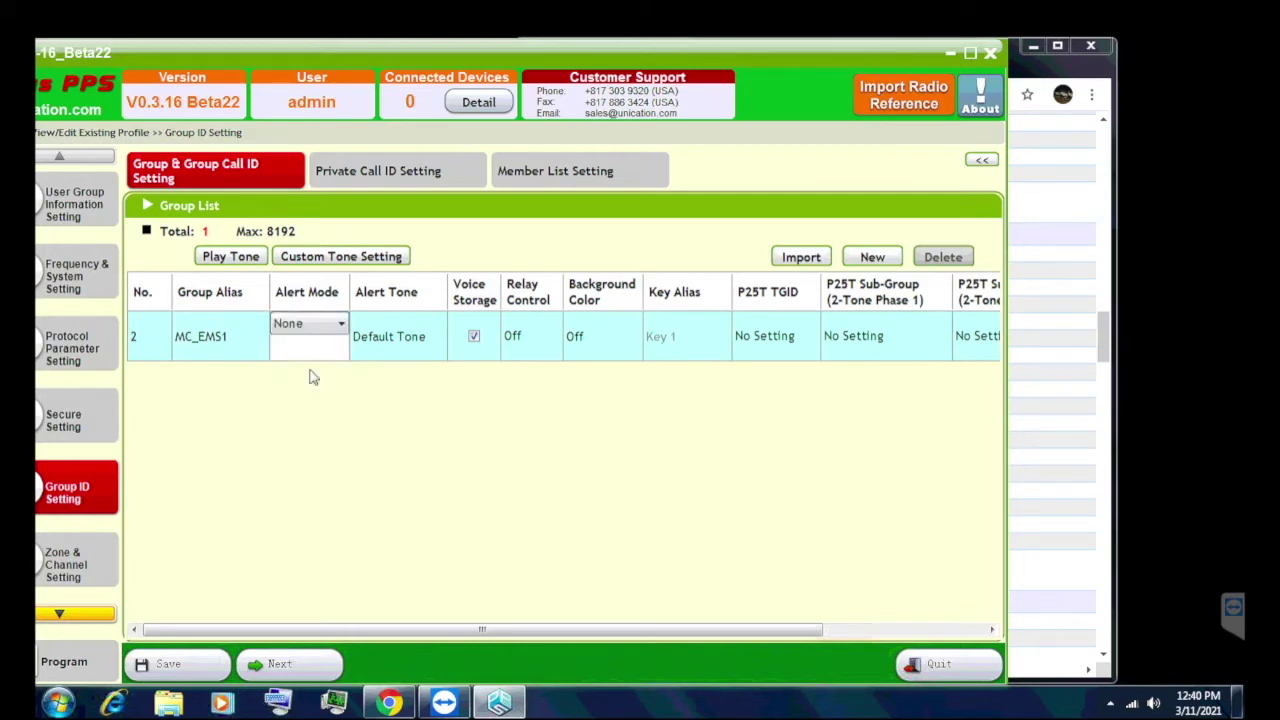
pyautogui.click(312, 326)
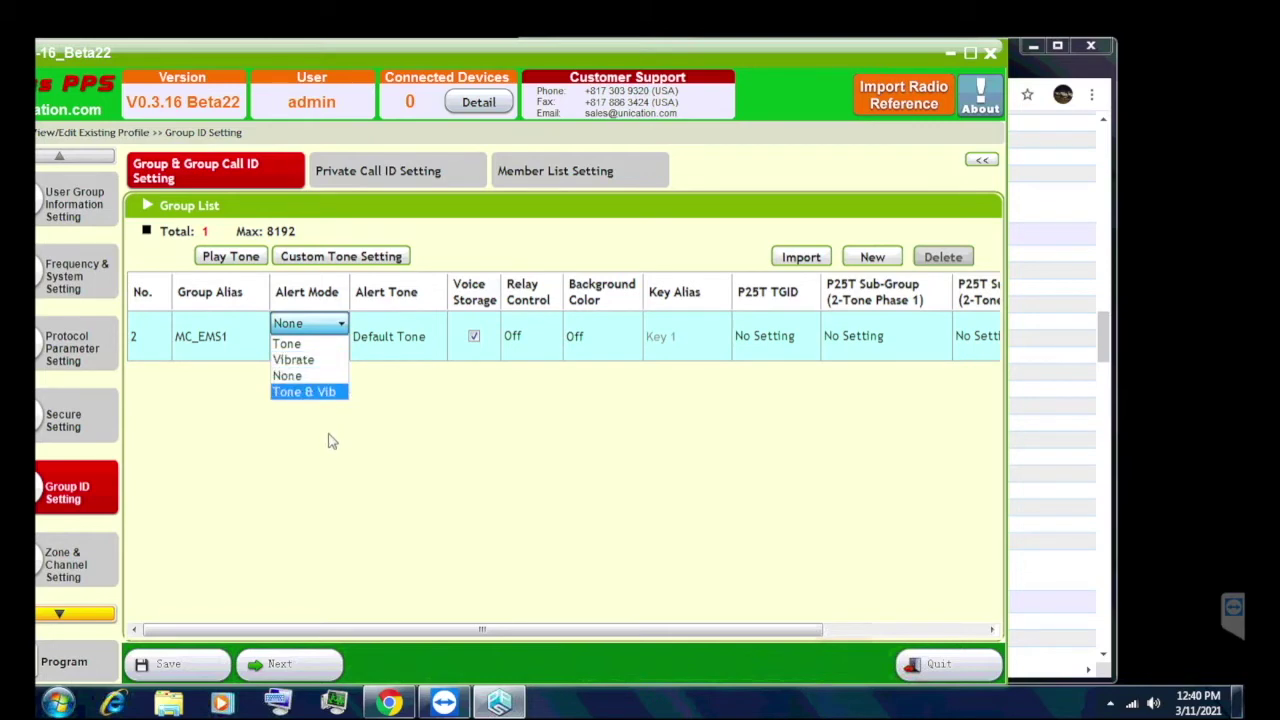
pyautogui.click(299, 377)
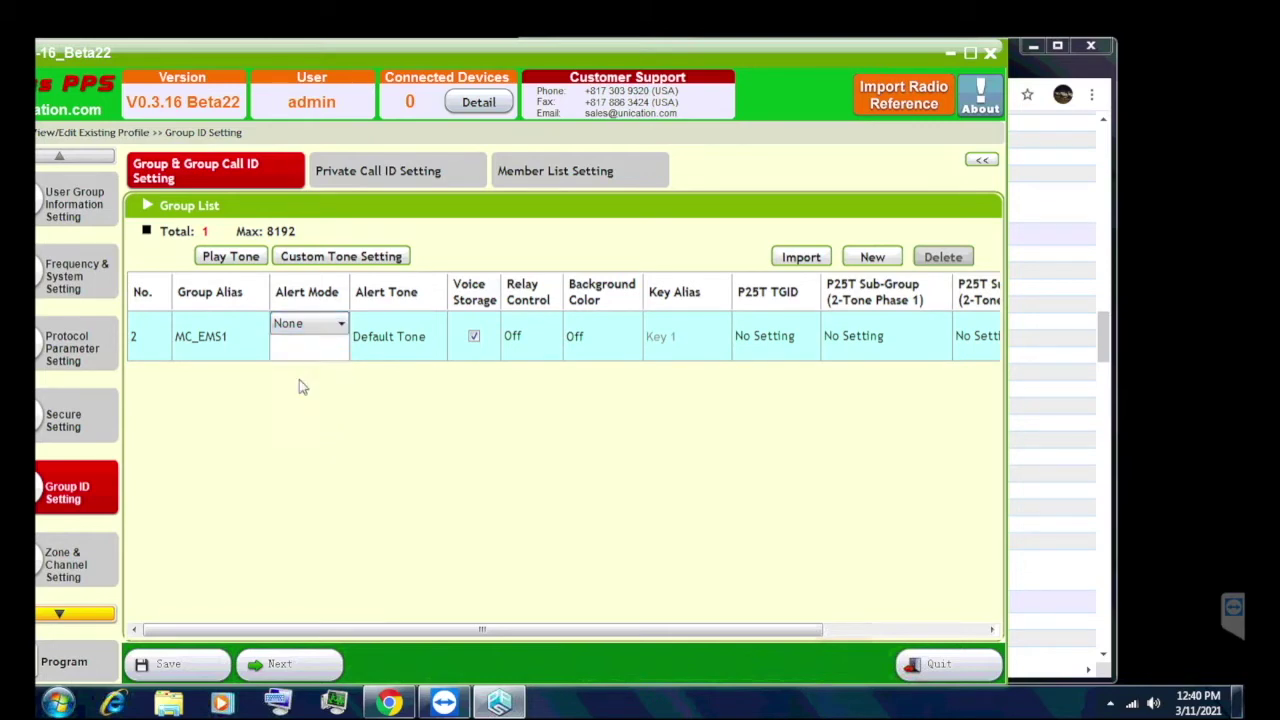
pyautogui.click(402, 336)
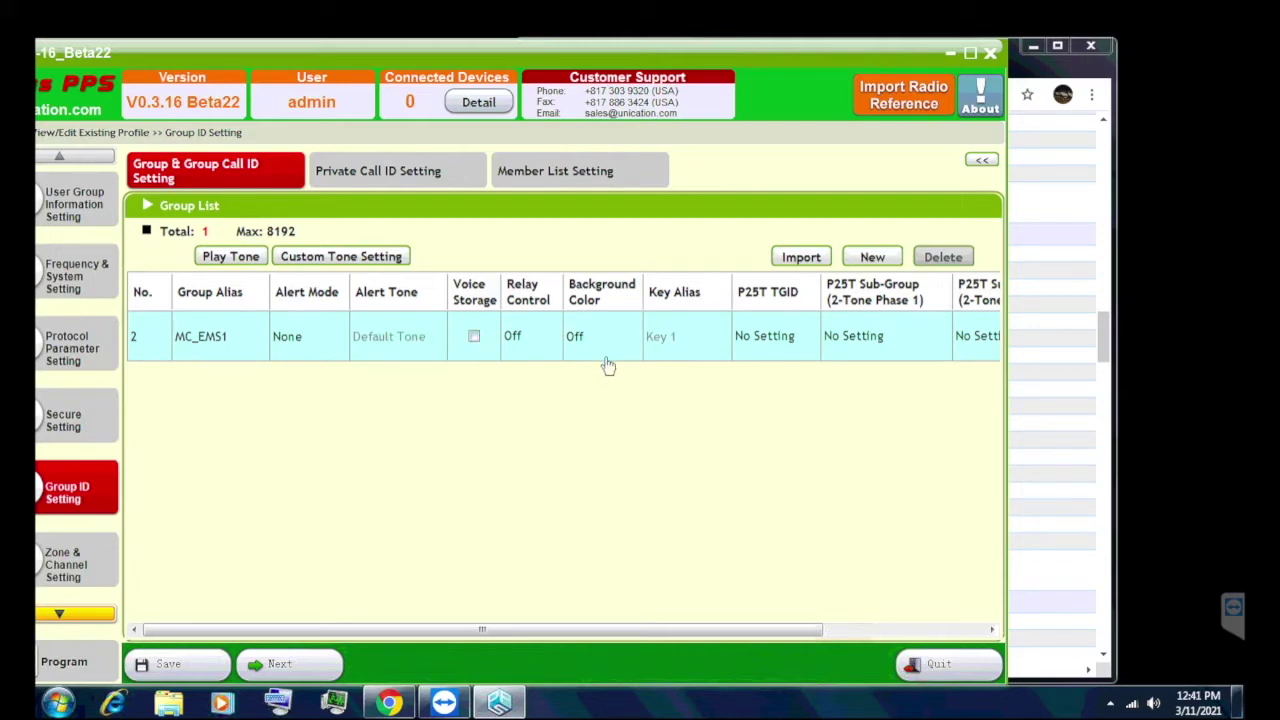
# - Check the relay control options for MC_EMS1 and their parameter description without changing the setting
pyautogui.click(515, 331)
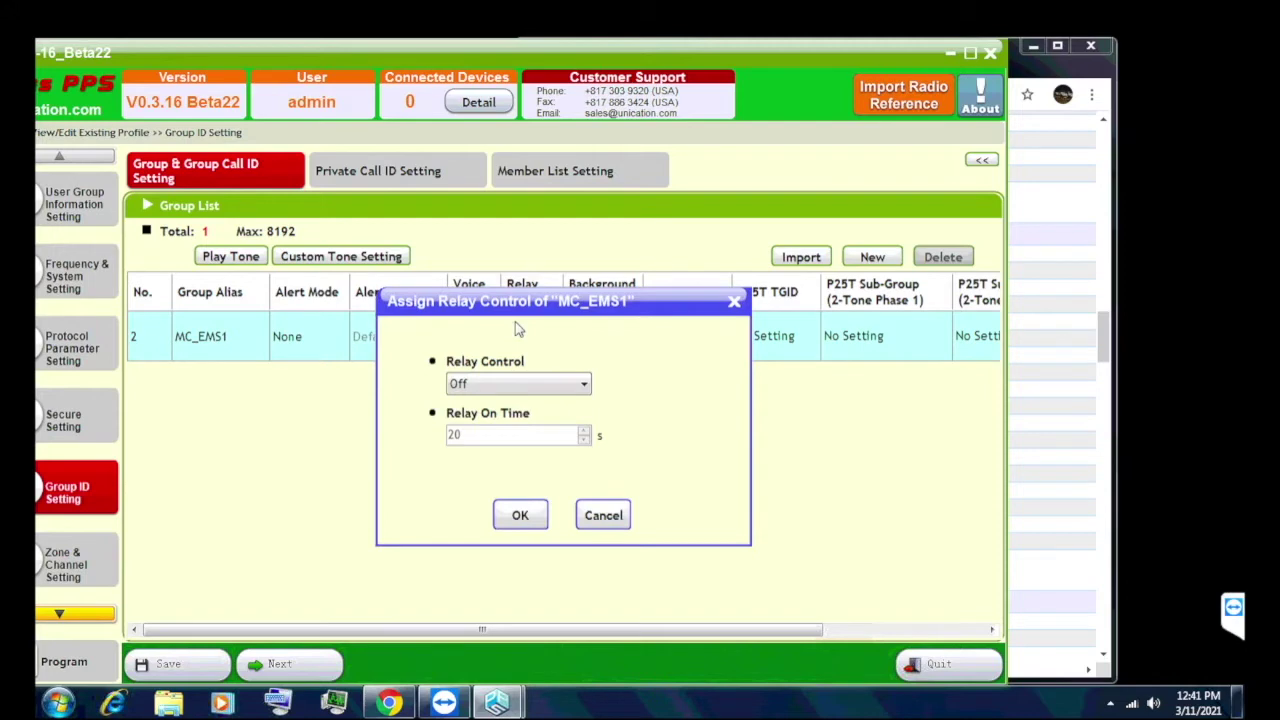
pyautogui.click(548, 385)
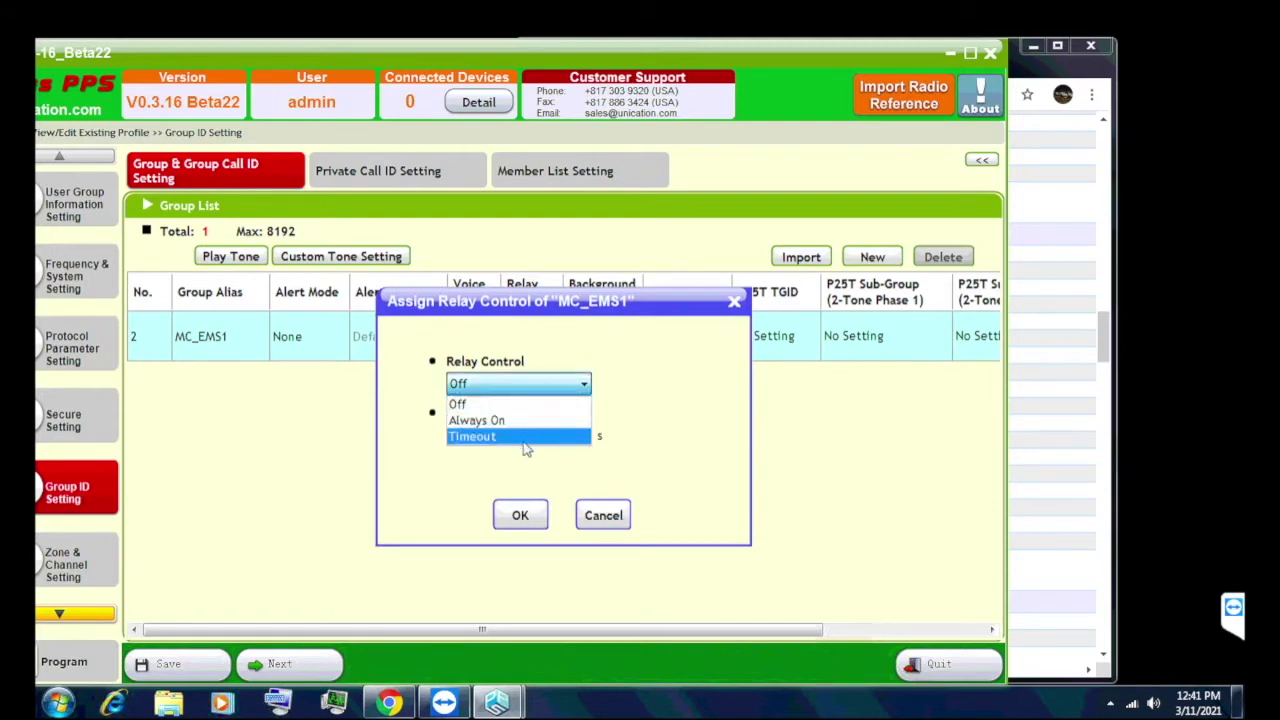
pyautogui.click(646, 463)
pyautogui.click(603, 515)
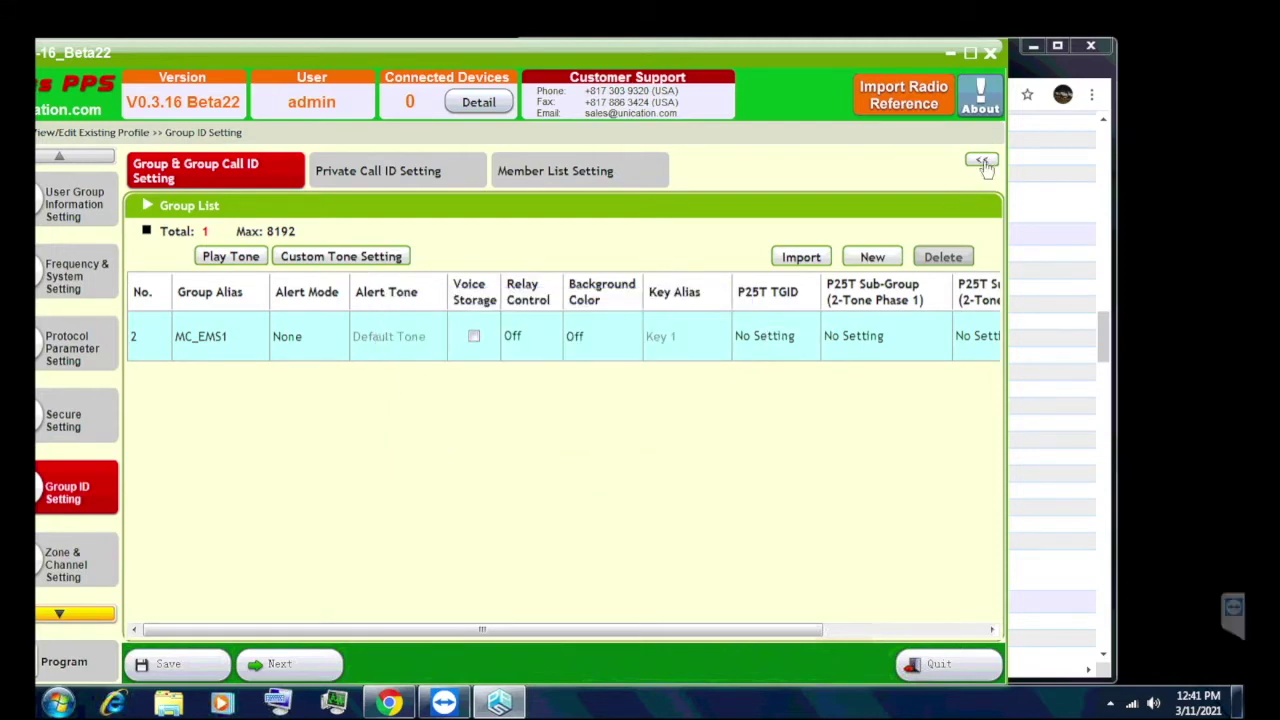
pyautogui.click(981, 162)
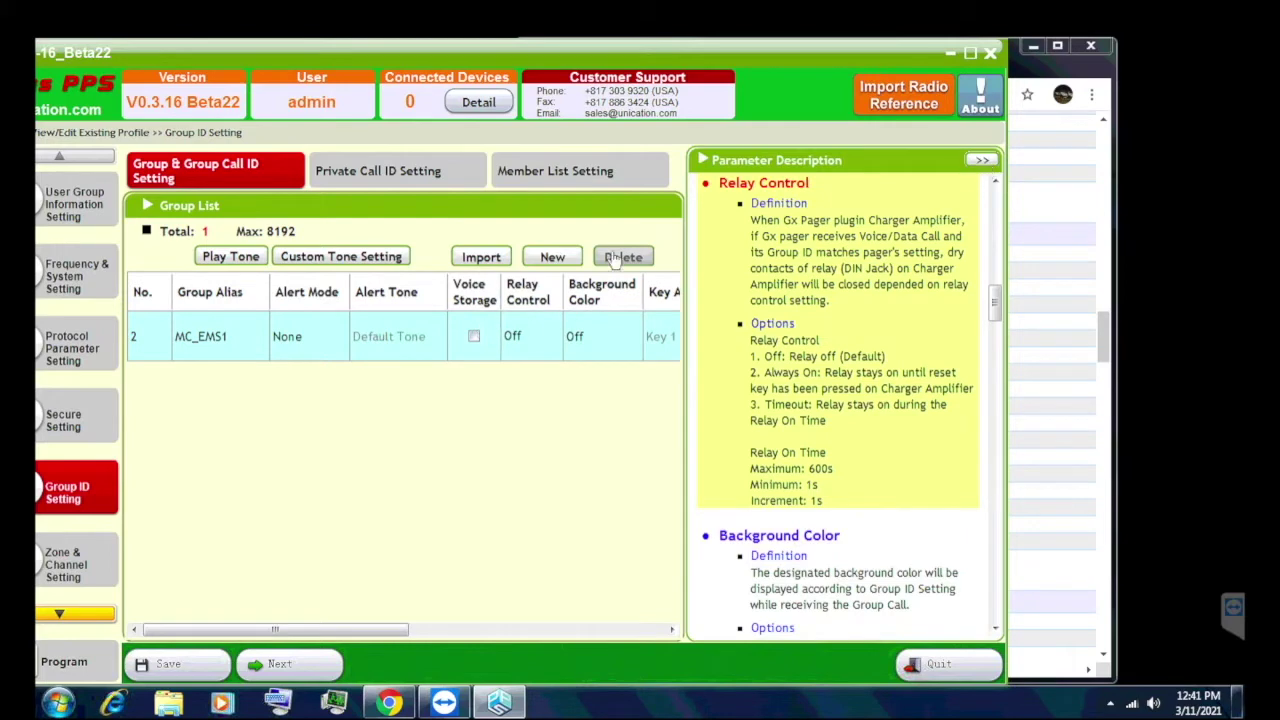
pyautogui.click(981, 162)
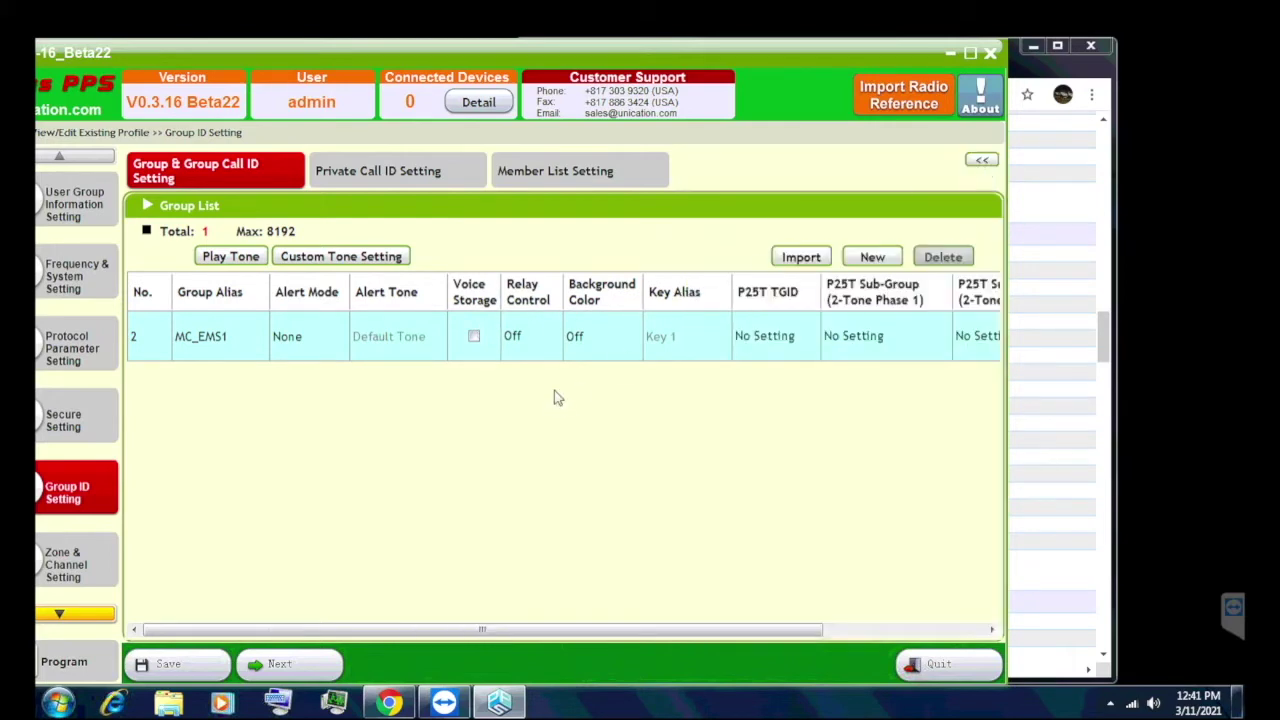
# - Set the MC_EMS1 group's background color to Red
pyautogui.click(591, 337)
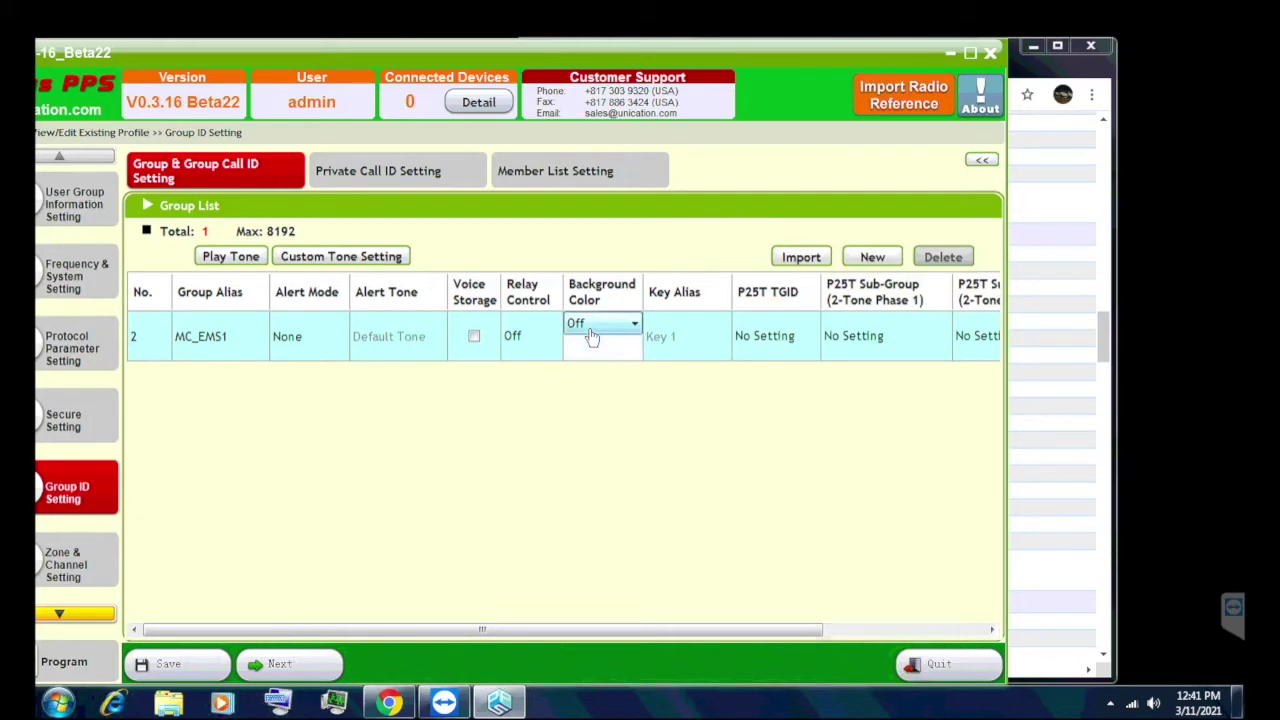
pyautogui.click(591, 337)
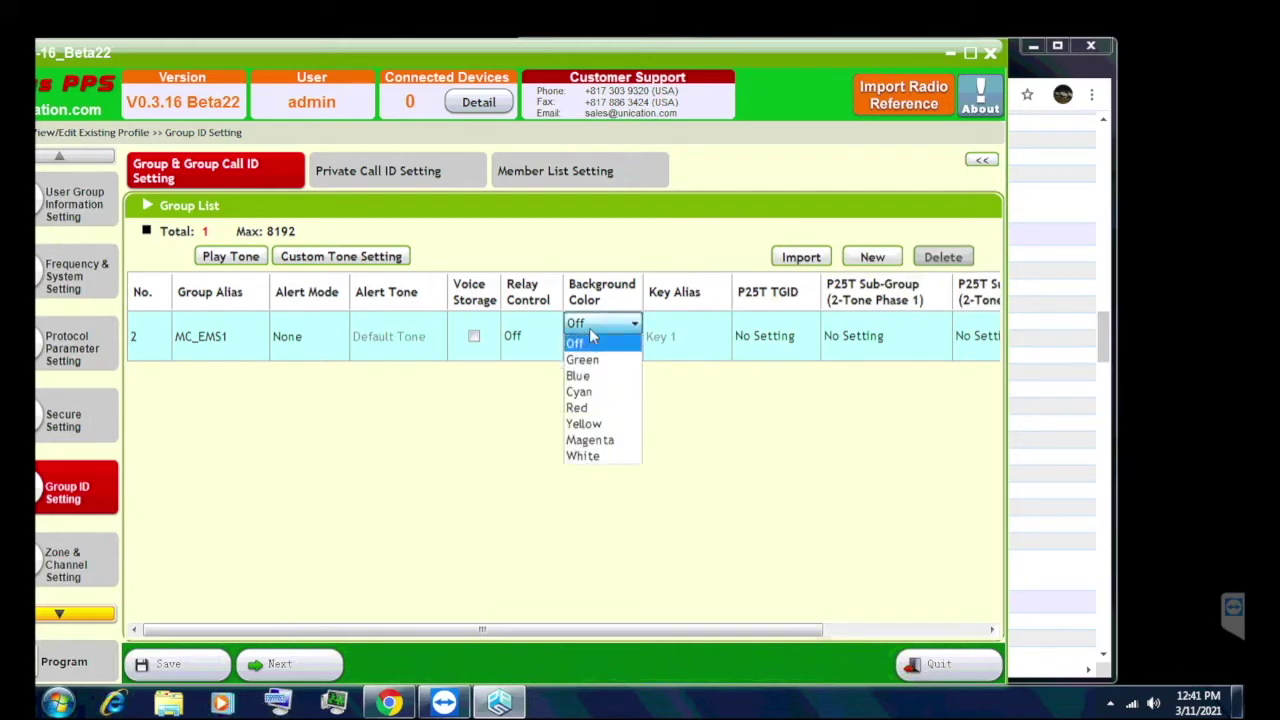
pyautogui.click(594, 409)
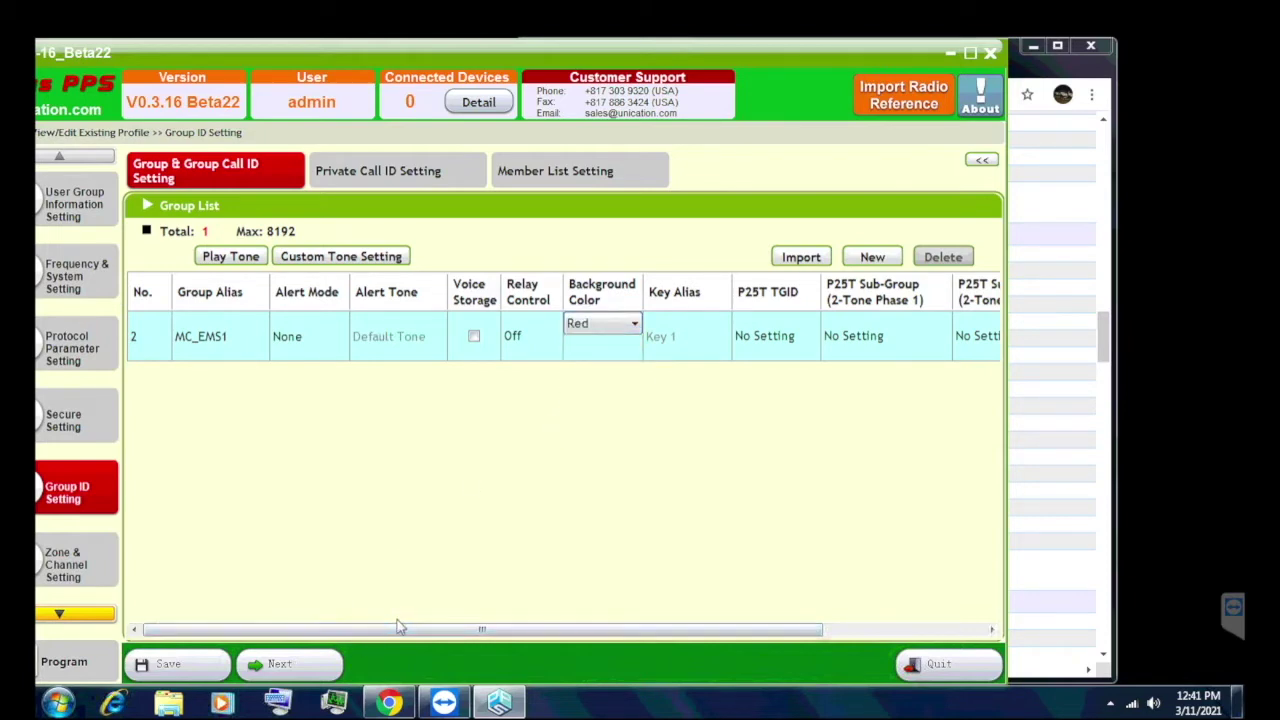
# - Look up EMS 1 on RadioReference and assign decimal P25 Trunking TGID 5601 to the MC_EMS1 group
pyautogui.moveTo(410, 630); pyautogui.dragTo(505, 630)
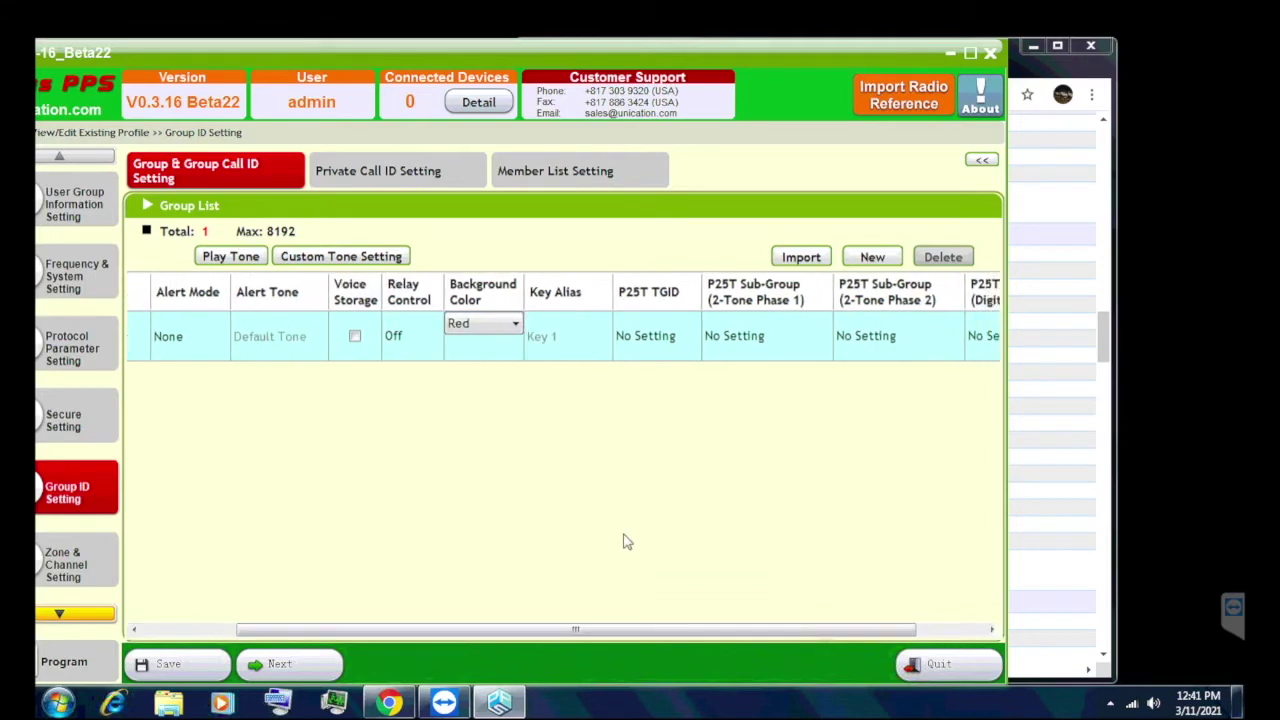
pyautogui.moveTo(590, 625); pyautogui.dragTo(497, 628)
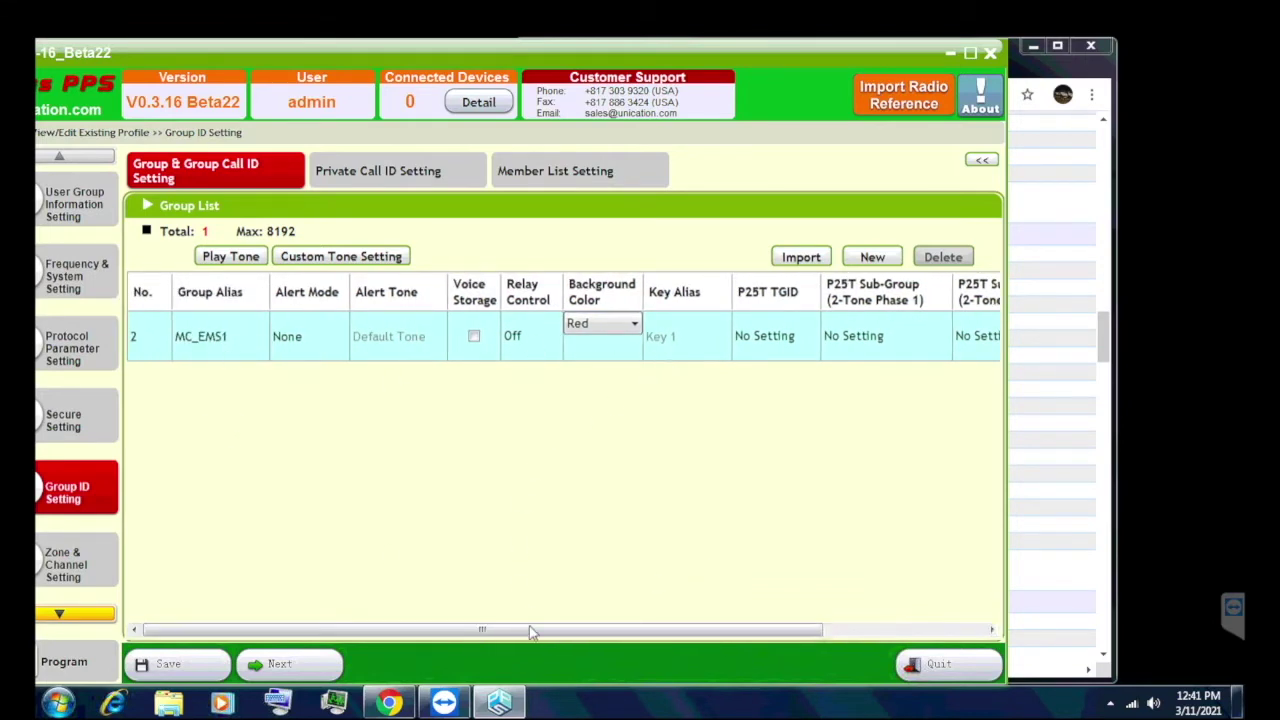
pyautogui.moveTo(543, 632); pyautogui.dragTo(655, 635)
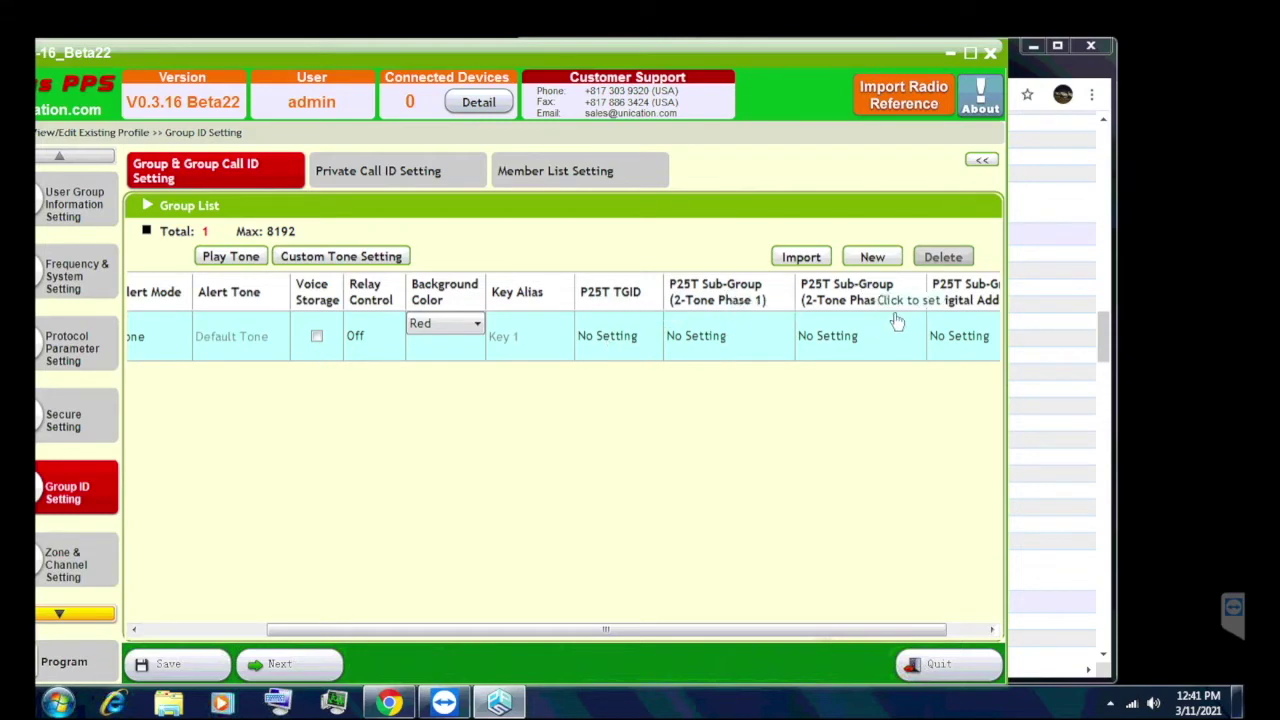
pyautogui.click(610, 335)
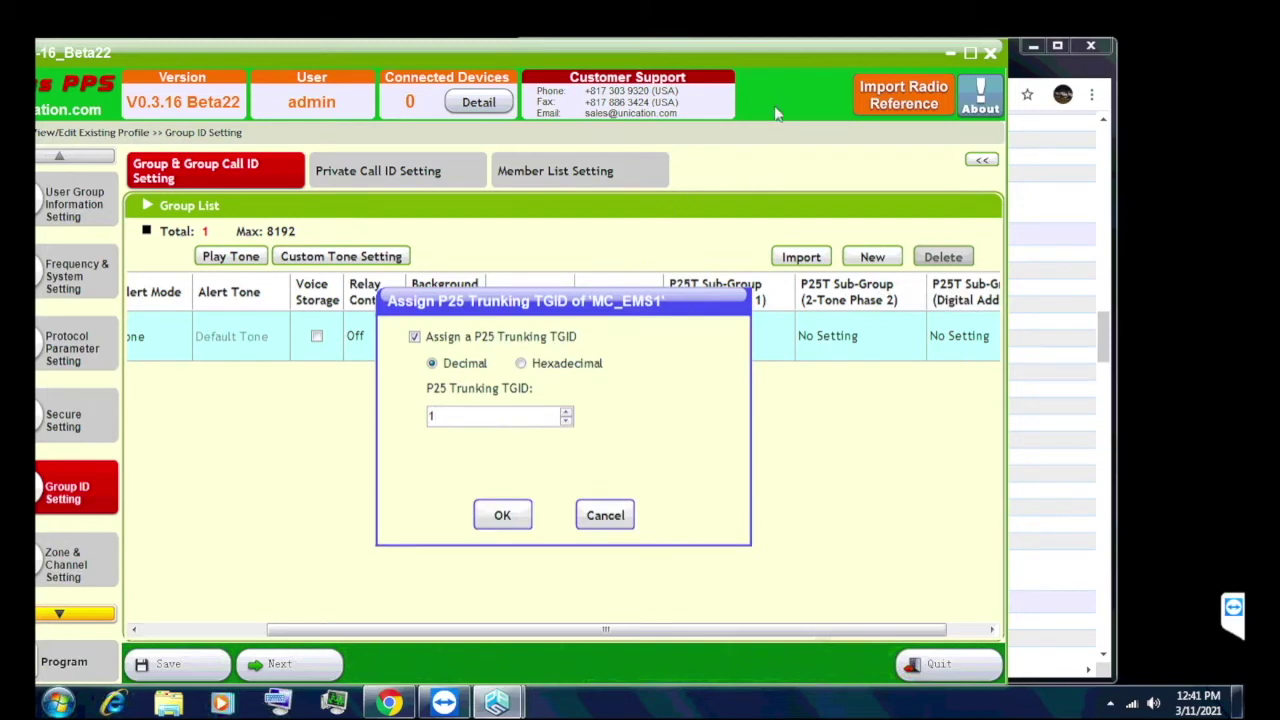
pyautogui.click(1074, 377)
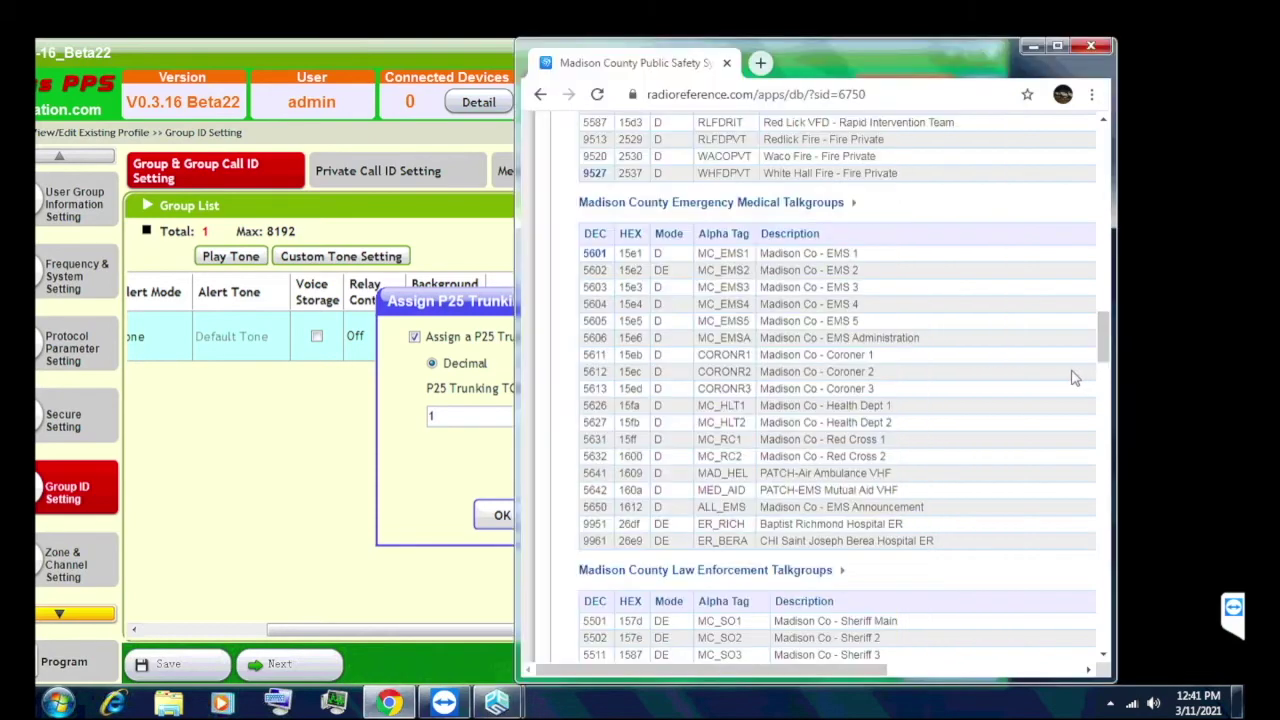
pyautogui.click(430, 470)
pyautogui.press('BackSpace')
pyautogui.write('5601')
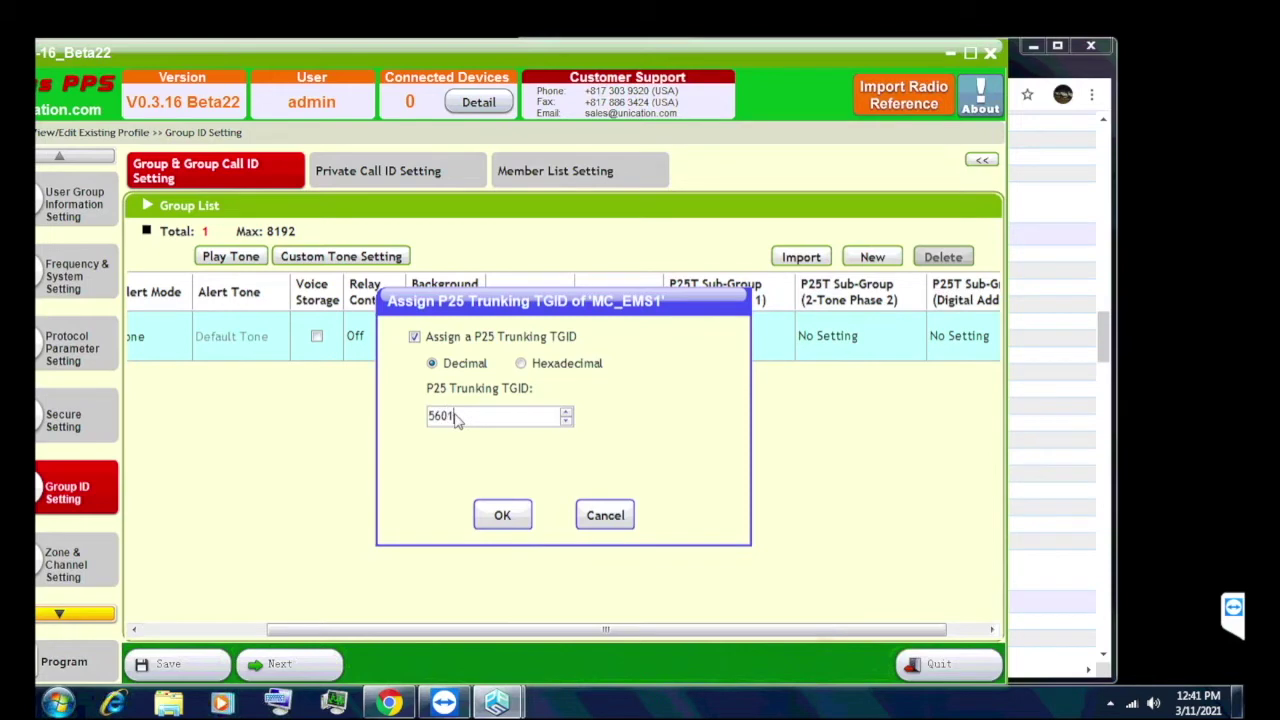
pyautogui.click(502, 515)
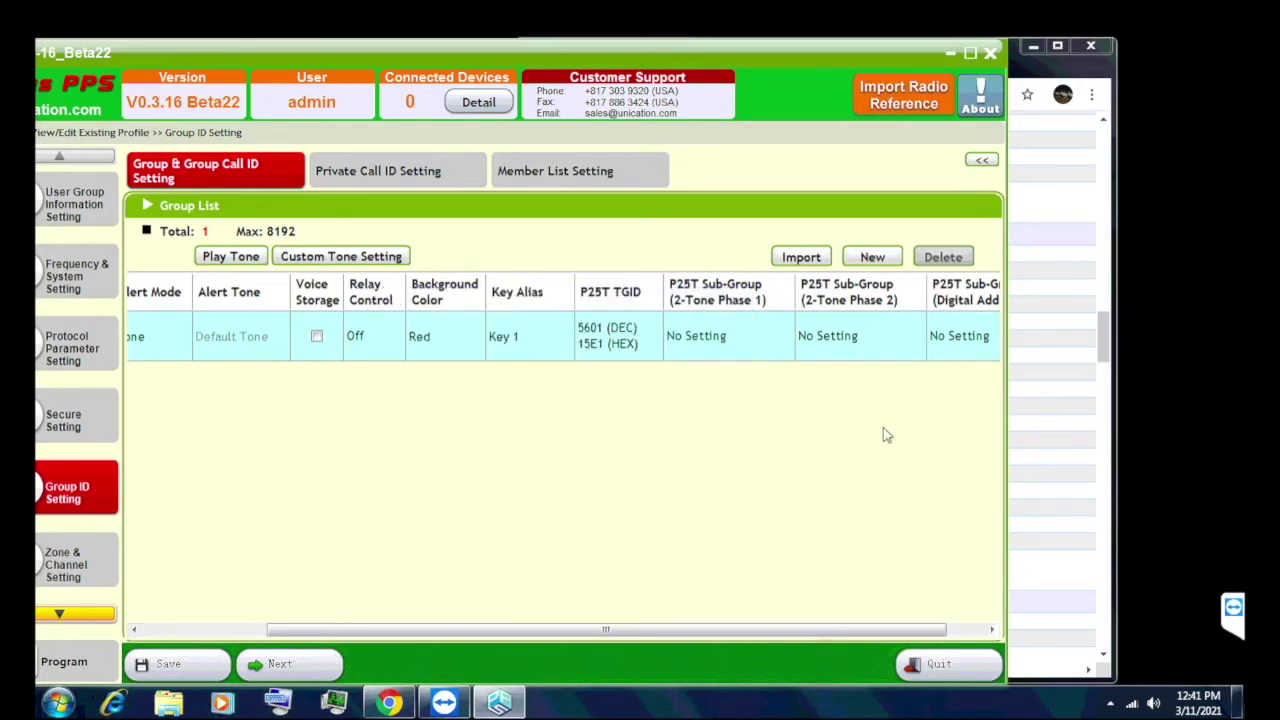
# - Compare the MC_EMS1 hexadecimal TGID with RadioReference and check the hexadecimal entry option, keeping the TGID in decimal
pyautogui.click(1070, 396)
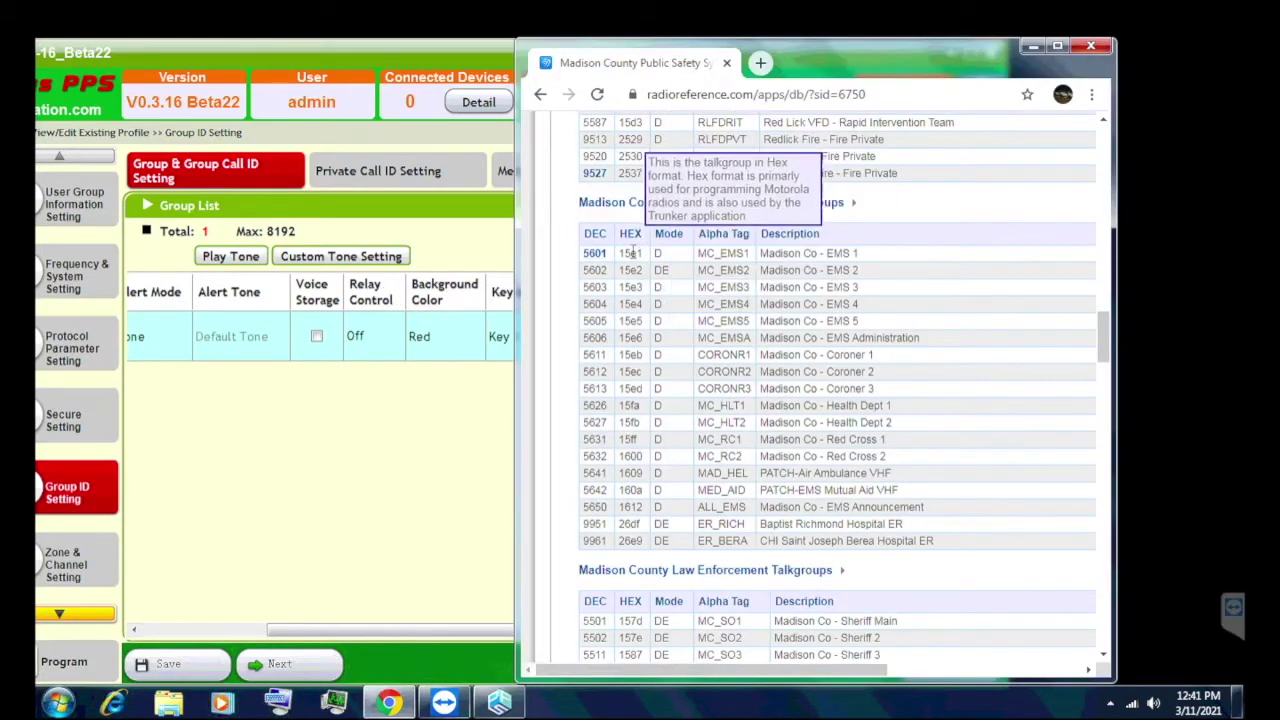
pyautogui.click(440, 435)
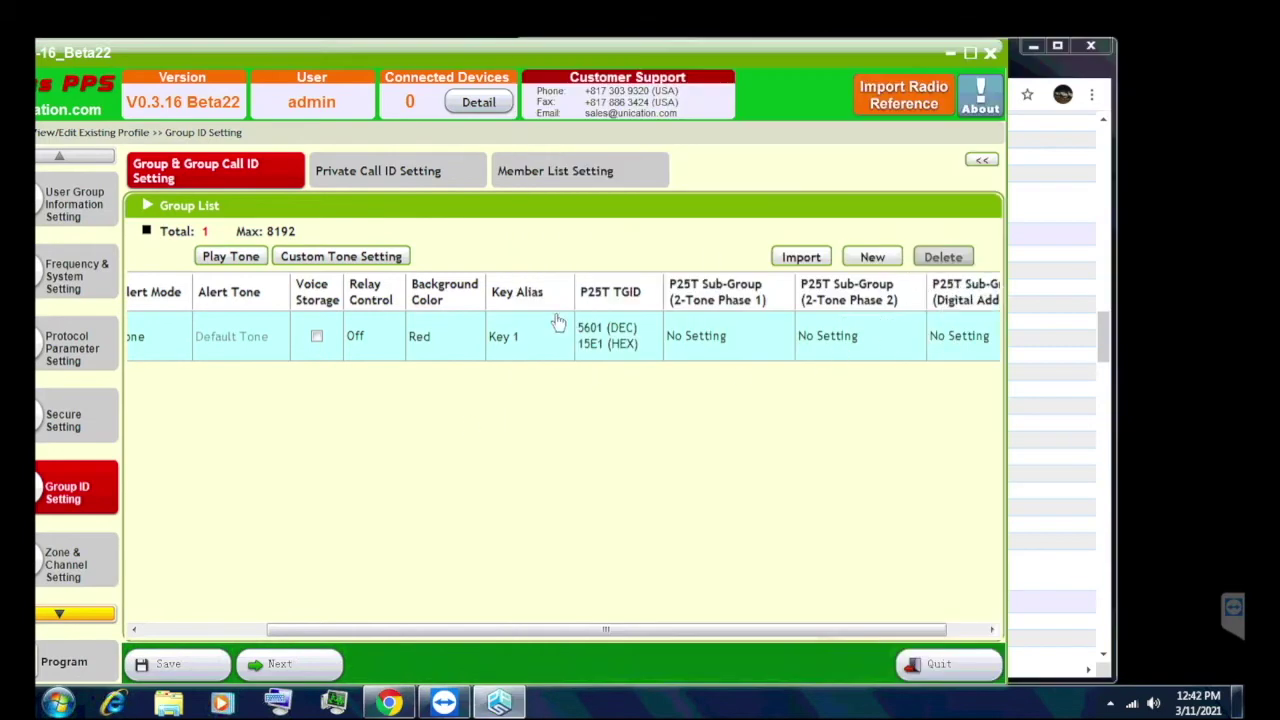
pyautogui.click(626, 342)
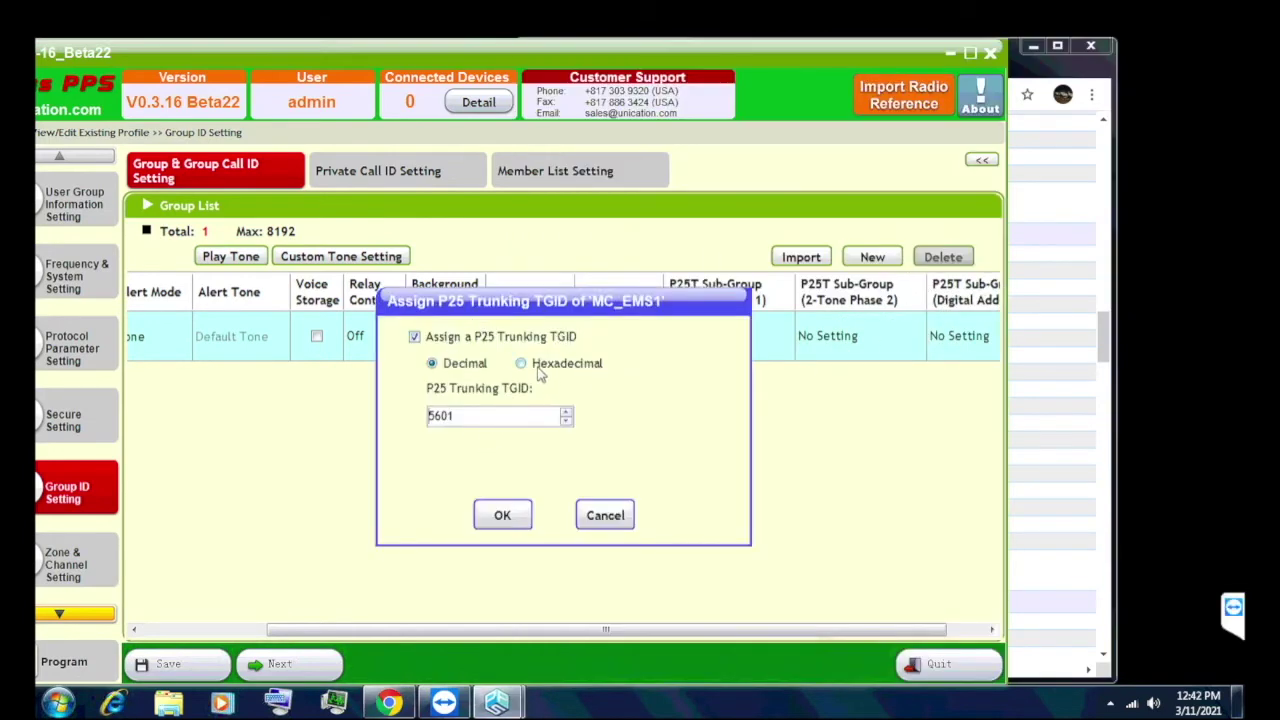
pyautogui.click(521, 365)
pyautogui.click(458, 367)
pyautogui.click(502, 516)
pyautogui.moveTo(578, 631); pyautogui.dragTo(378, 625)
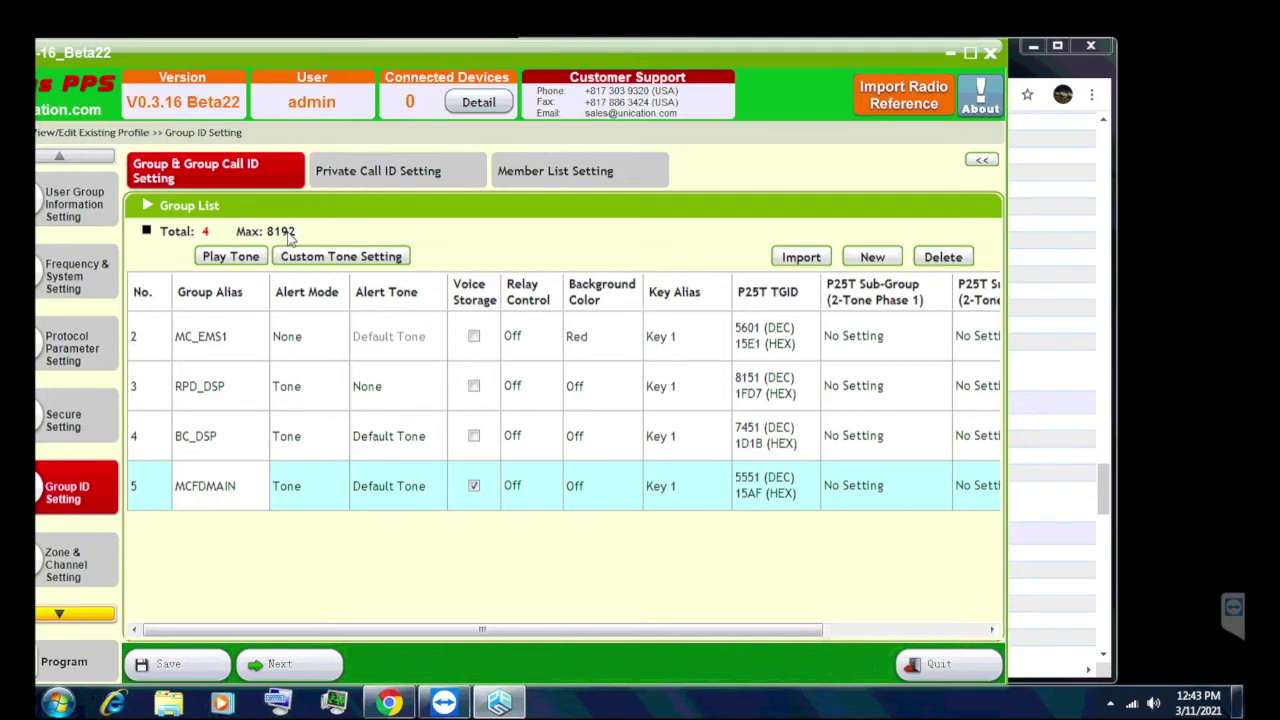
# - Maximize the programming window and rename Zone 1 to Madsion in the zone and channel settings
pyautogui.click(971, 53)
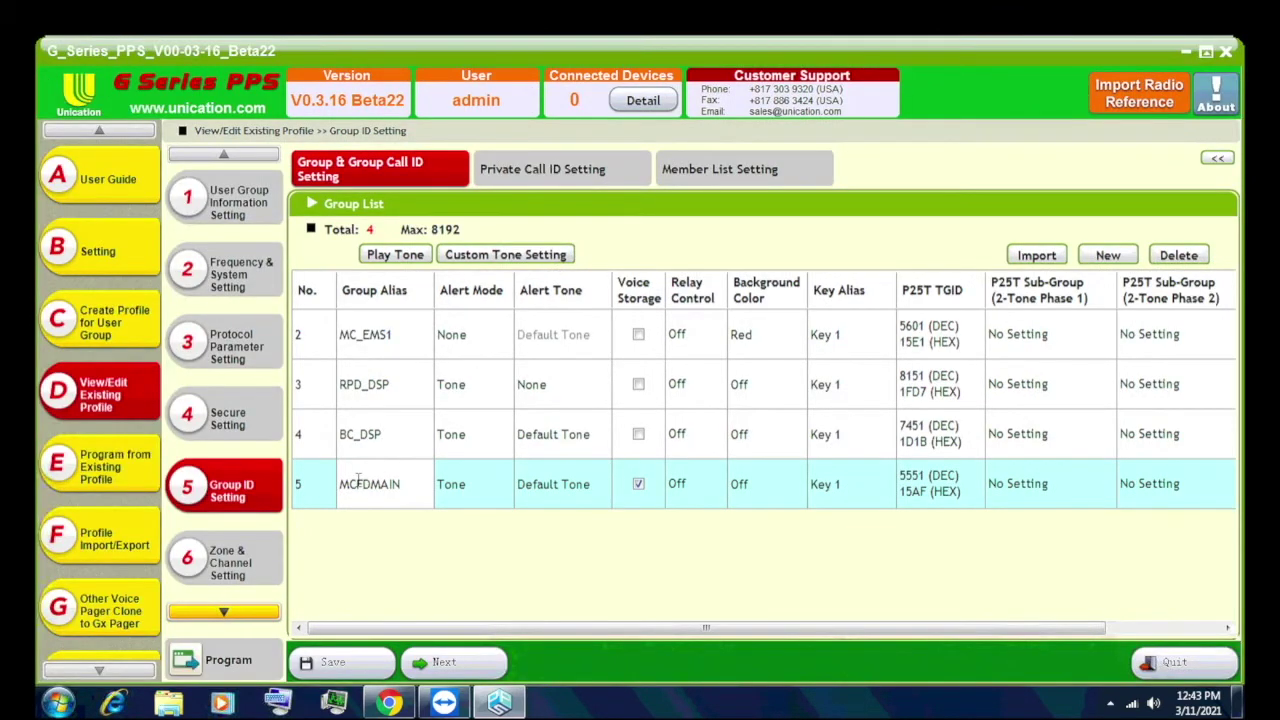
pyautogui.click(226, 566)
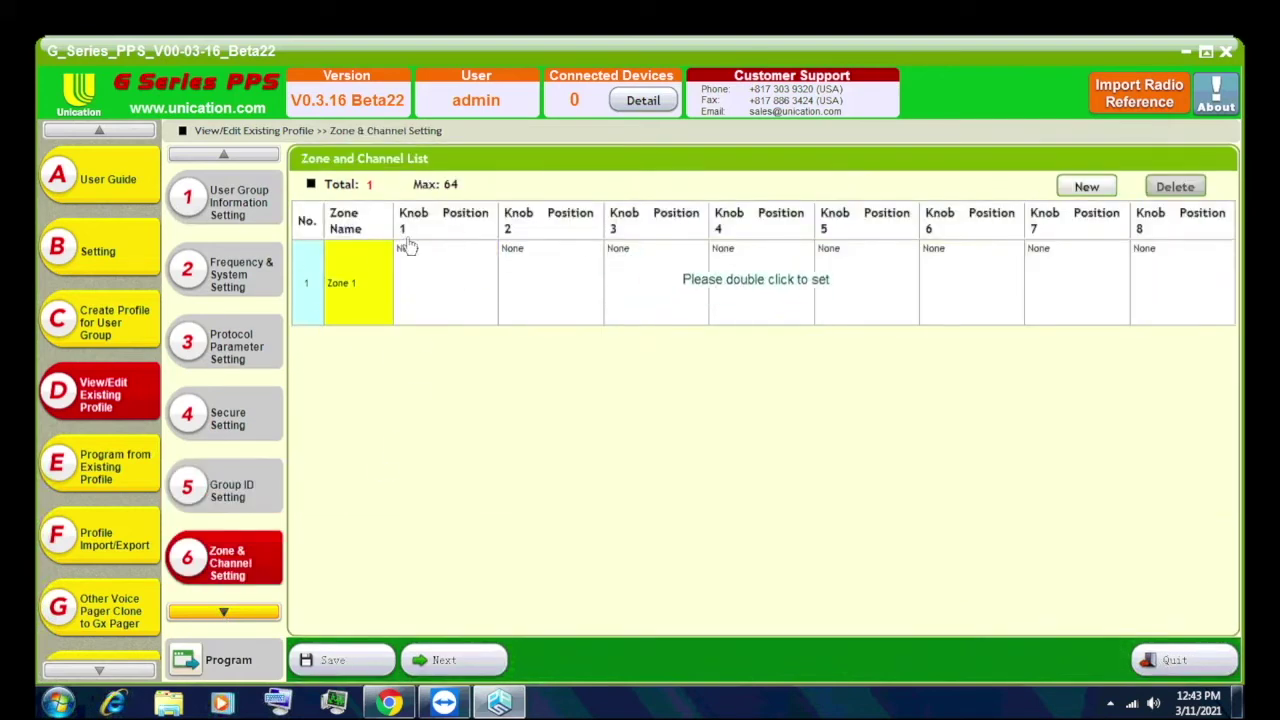
pyautogui.doubleClick(360, 297)
pyautogui.press('BackSpace')
pyautogui.press('BackSpace')
pyautogui.press('BackSpace')
pyautogui.press('BackSpace')
pyautogui.press('BackSpace')
pyautogui.press('BackSpace')
pyautogui.write('Madsion')
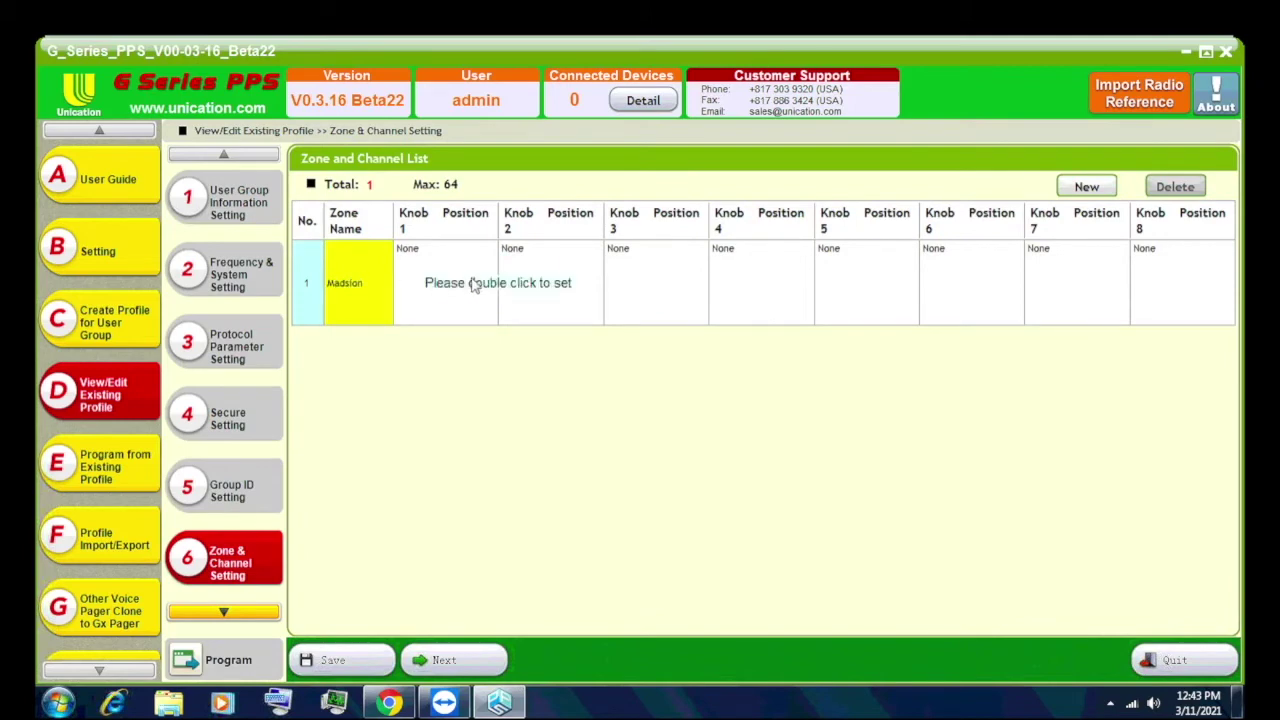
pyautogui.click(468, 287)
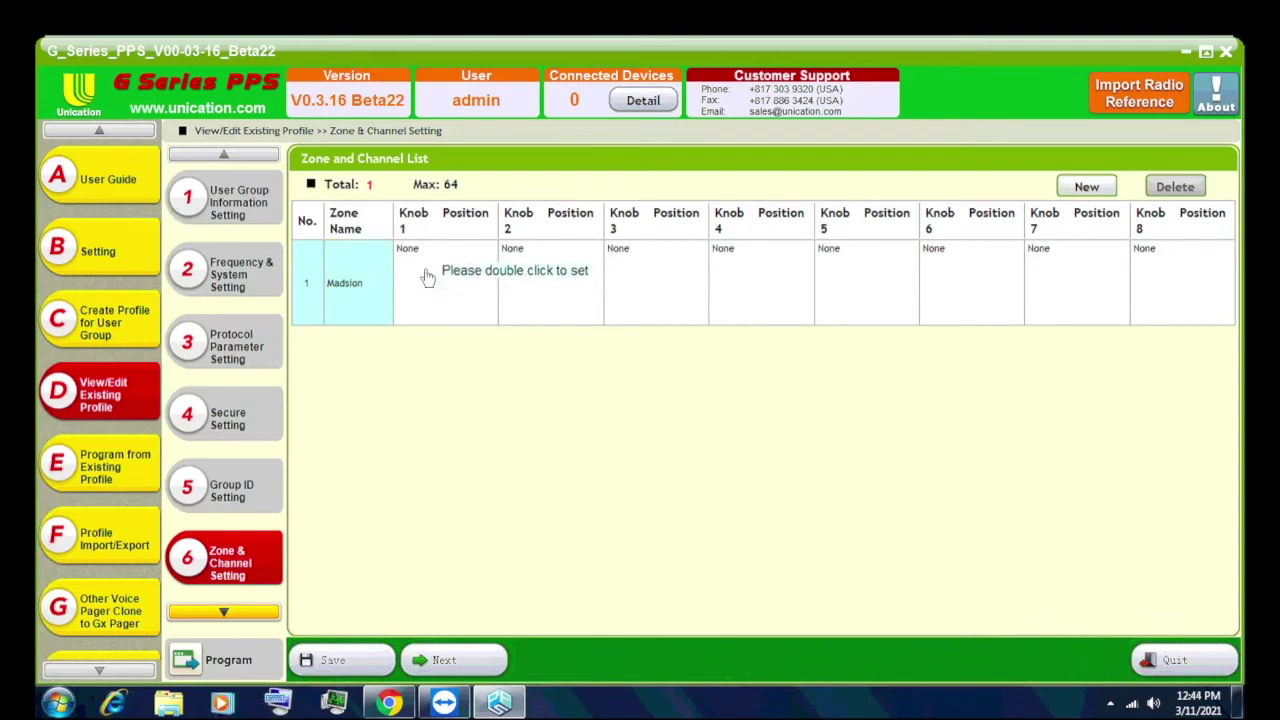
# - Open the zone's knob 1 receiving settings and set its receiving mode to Trunking TG-Scan
pyautogui.doubleClick(428, 271)
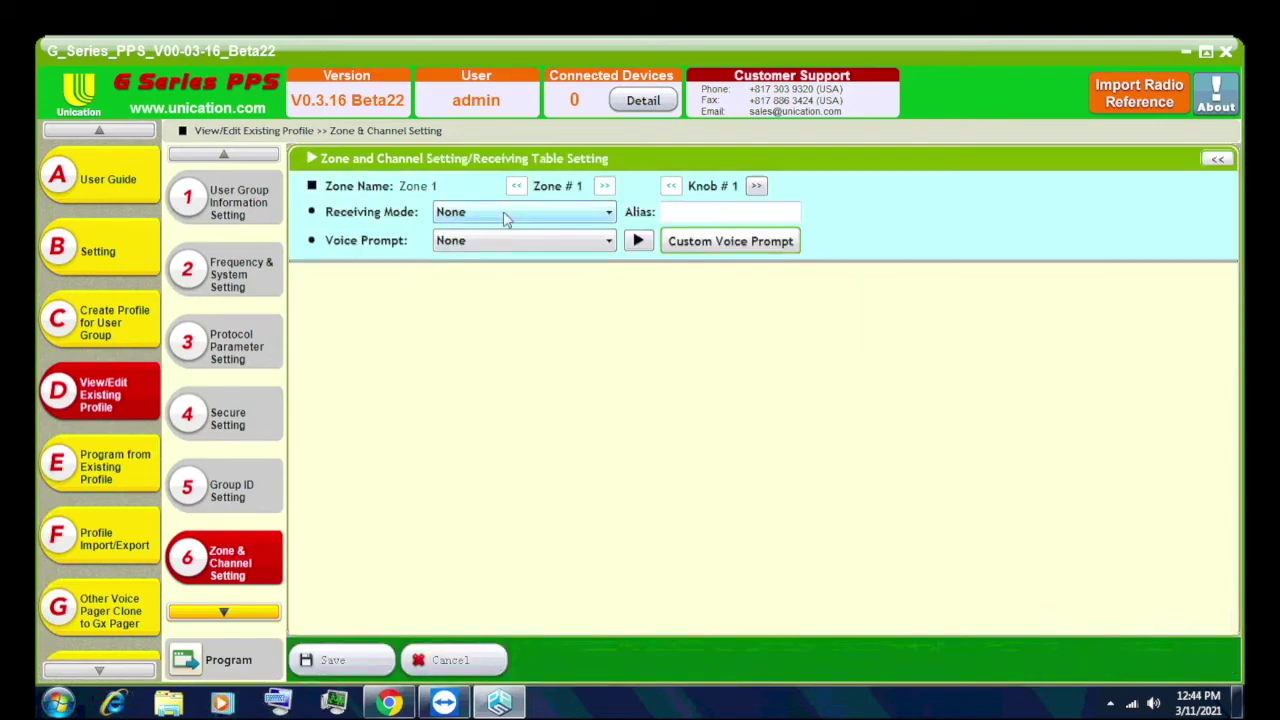
pyautogui.click(505, 214)
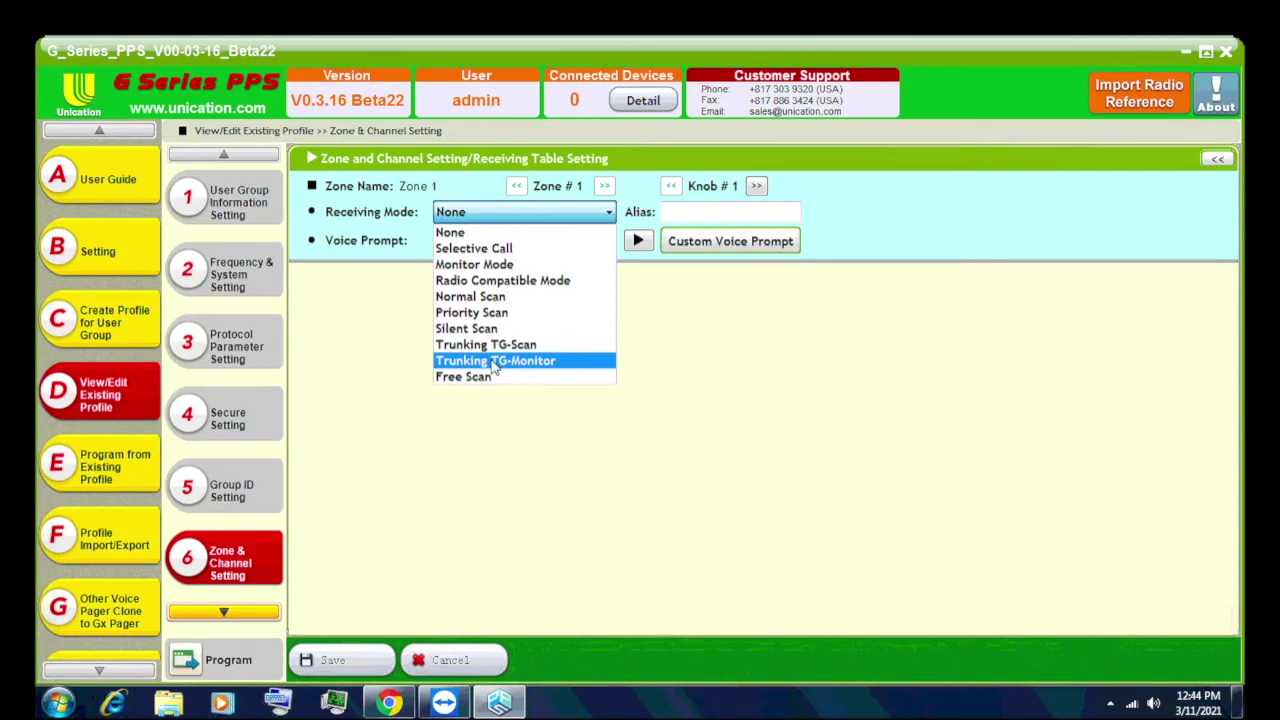
pyautogui.click(494, 362)
pyautogui.click(513, 217)
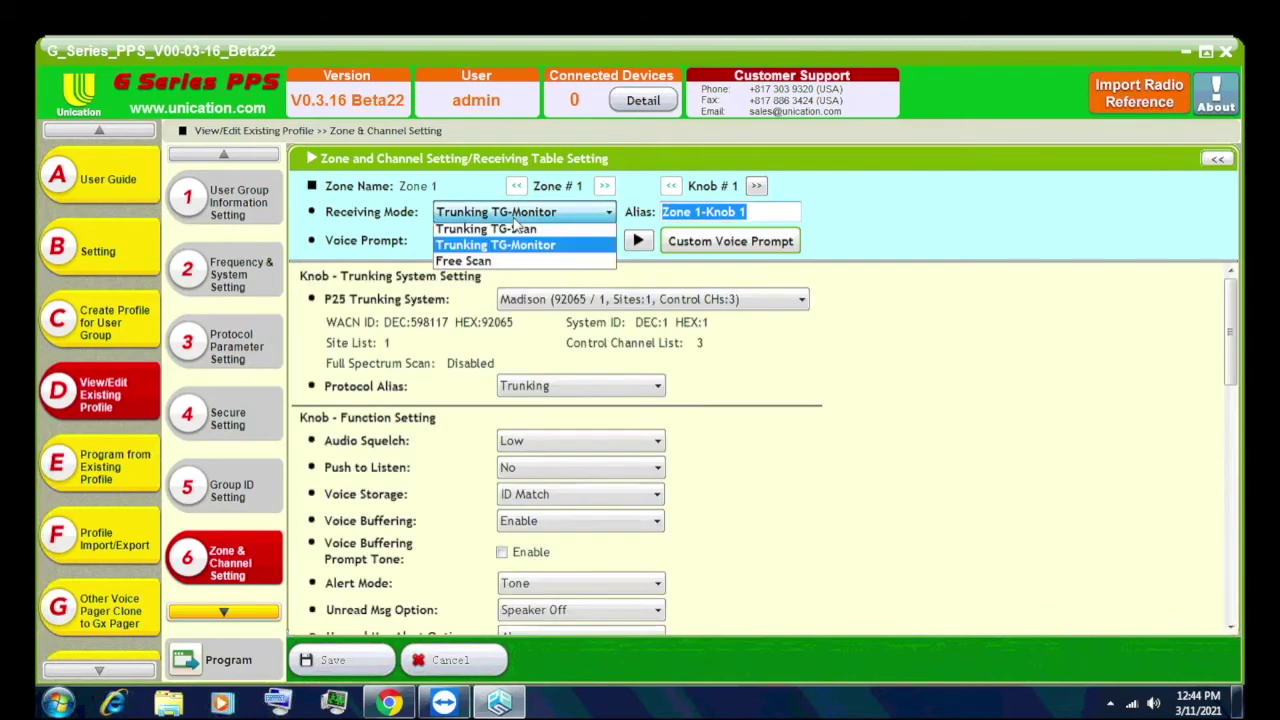
pyautogui.click(511, 345)
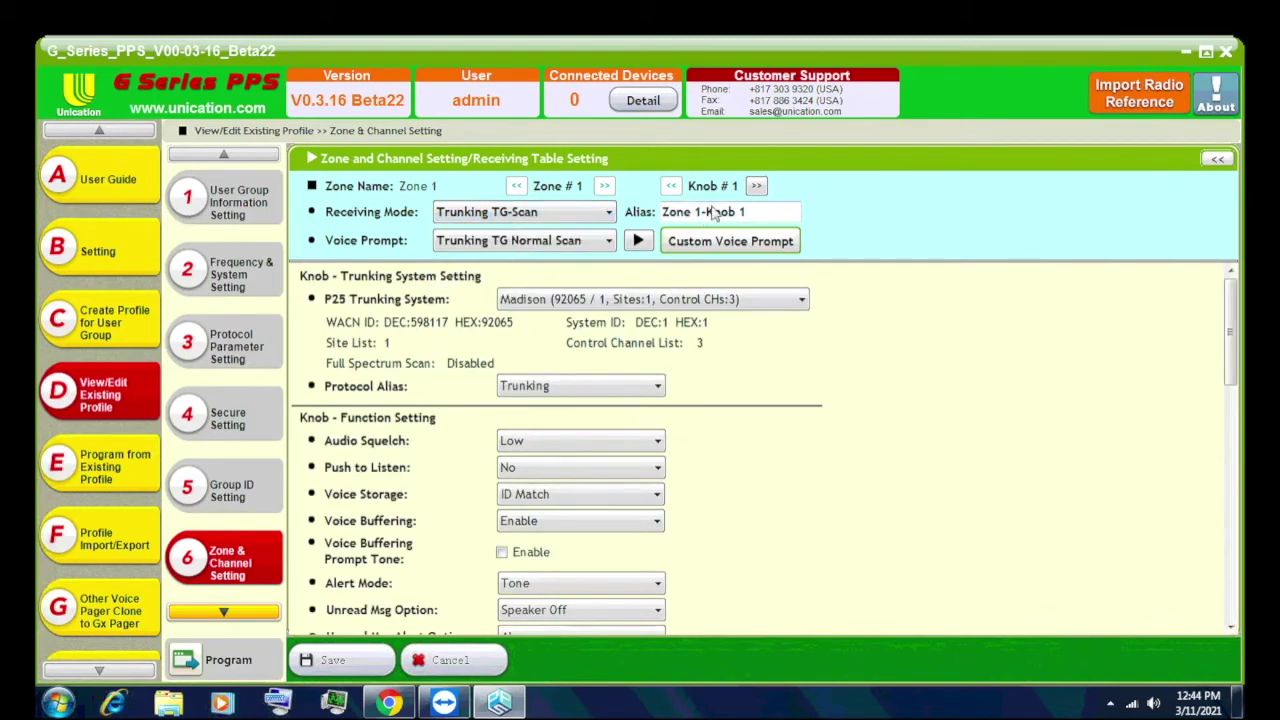
# - Replace the zone's knob 1 alias with Madison Main
pyautogui.moveTo(749, 212); pyautogui.dragTo(650, 220)
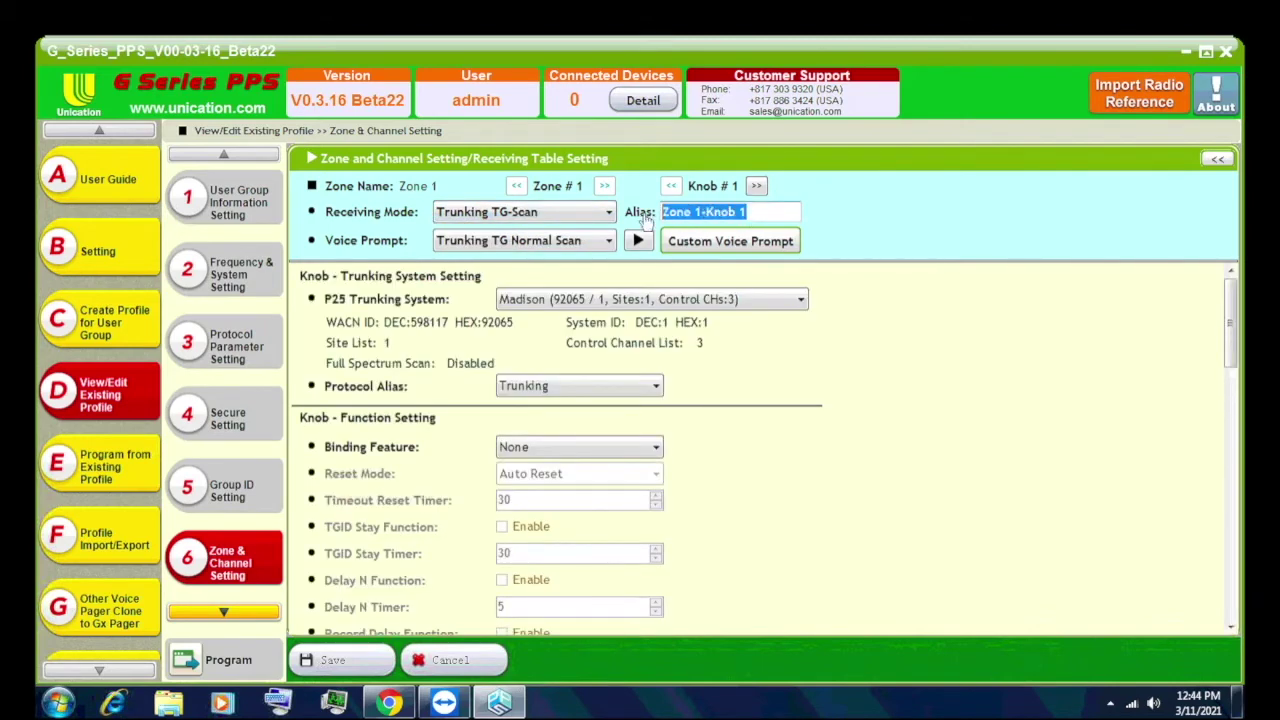
pyautogui.write('MAD')
pyautogui.press('BackSpace')
pyautogui.press('BackSpace')
pyautogui.write('adis')
pyautogui.press('BackSpace')
pyautogui.write('so')
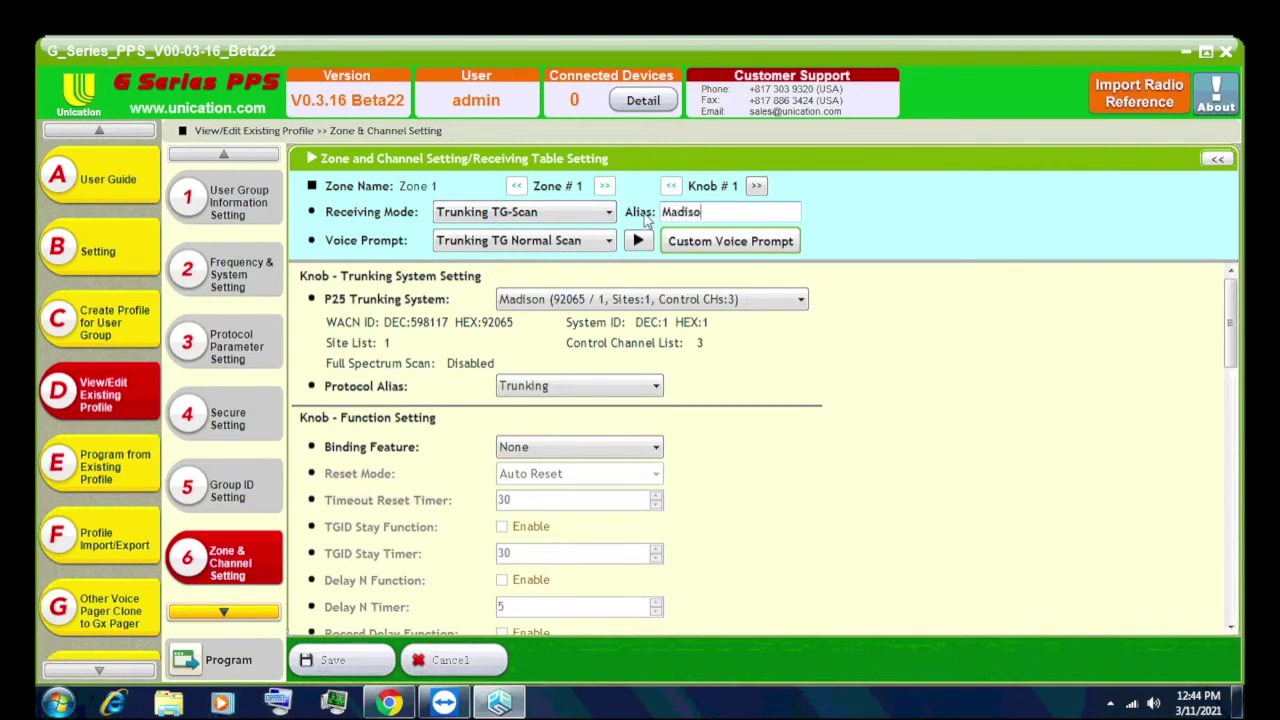
pyautogui.write('n Main')
# - Check the P25 Trunking System and Protocol Alias choices for knob 1, keeping Madison and Trunking
pyautogui.click(572, 302)
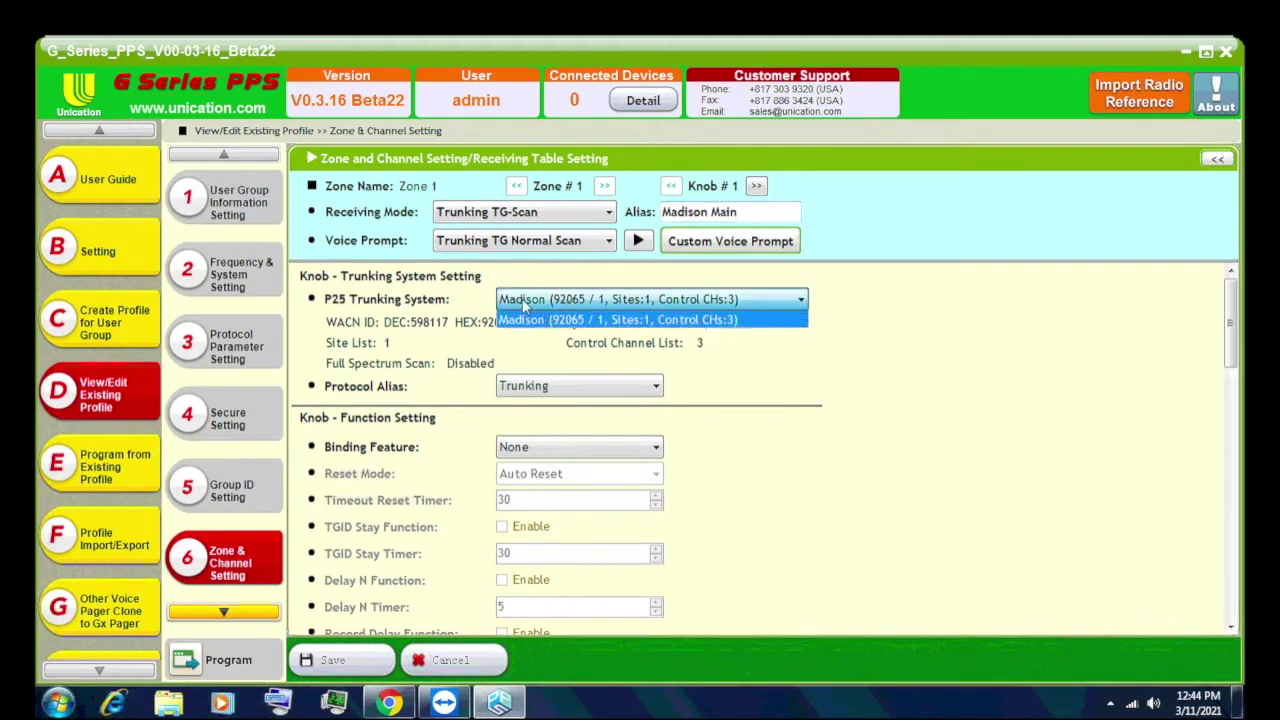
pyautogui.click(524, 305)
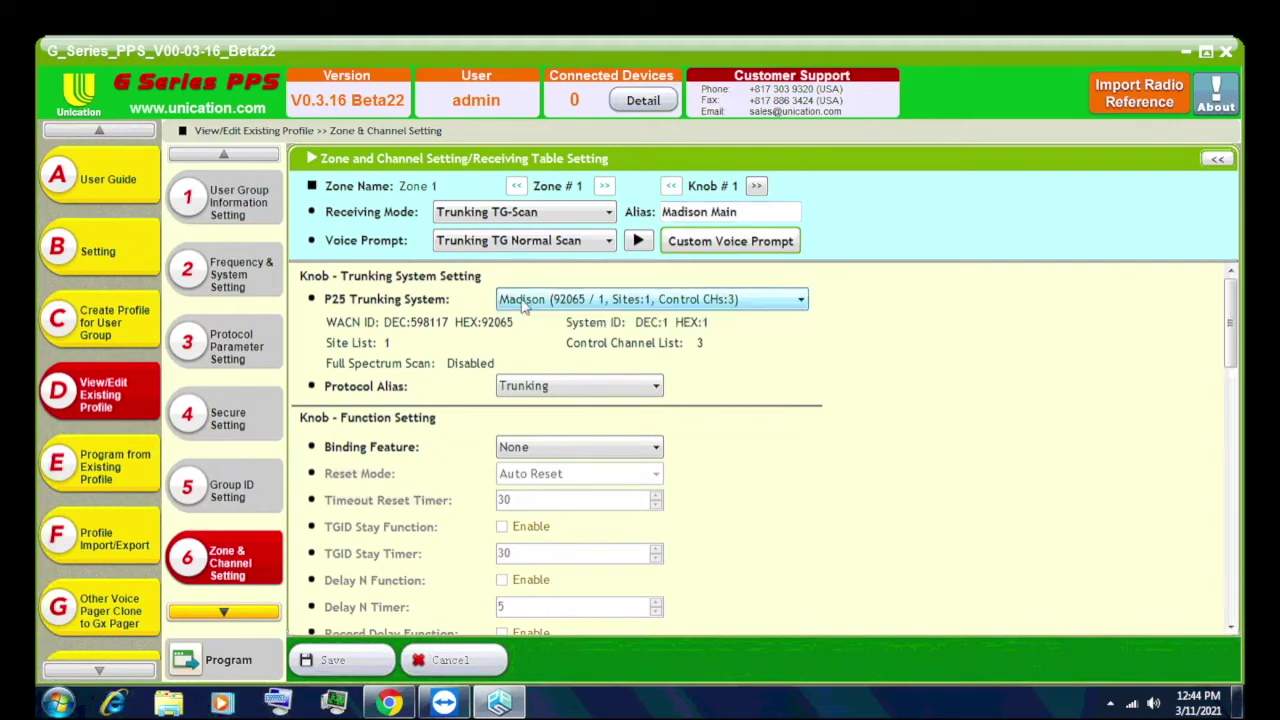
pyautogui.click(600, 299)
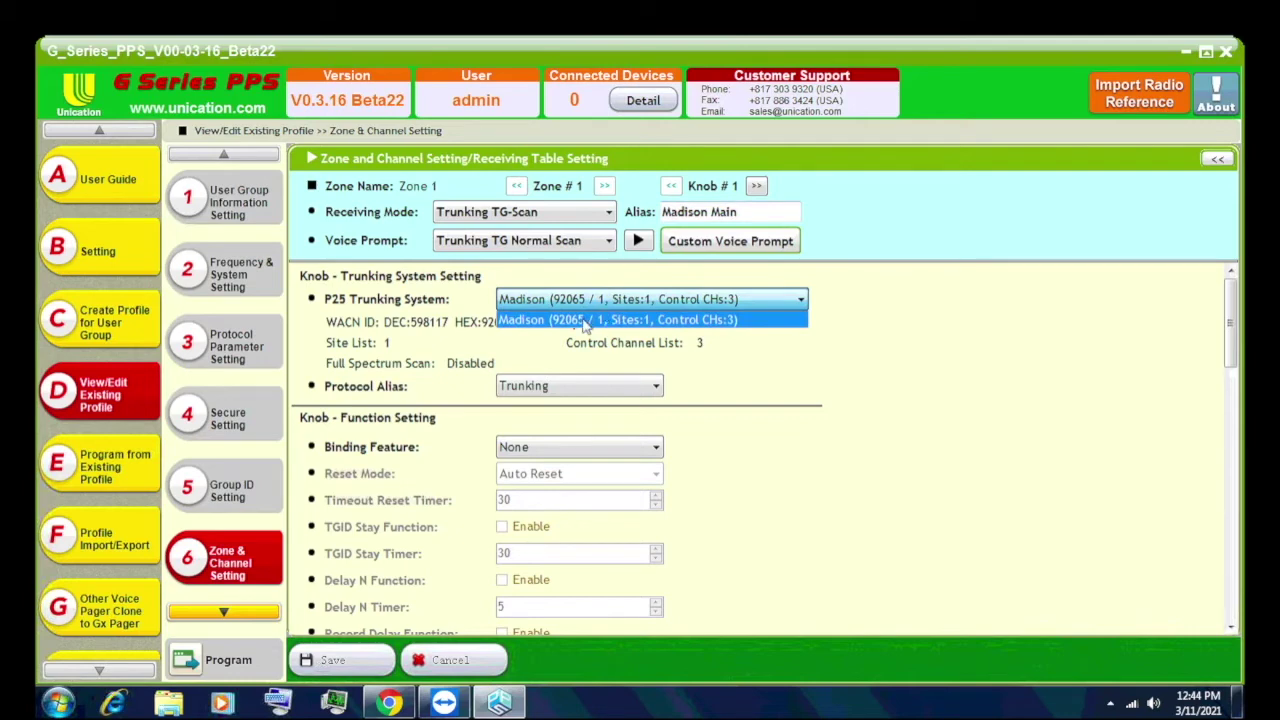
pyautogui.click(585, 321)
pyautogui.click(553, 385)
pyautogui.click(553, 385)
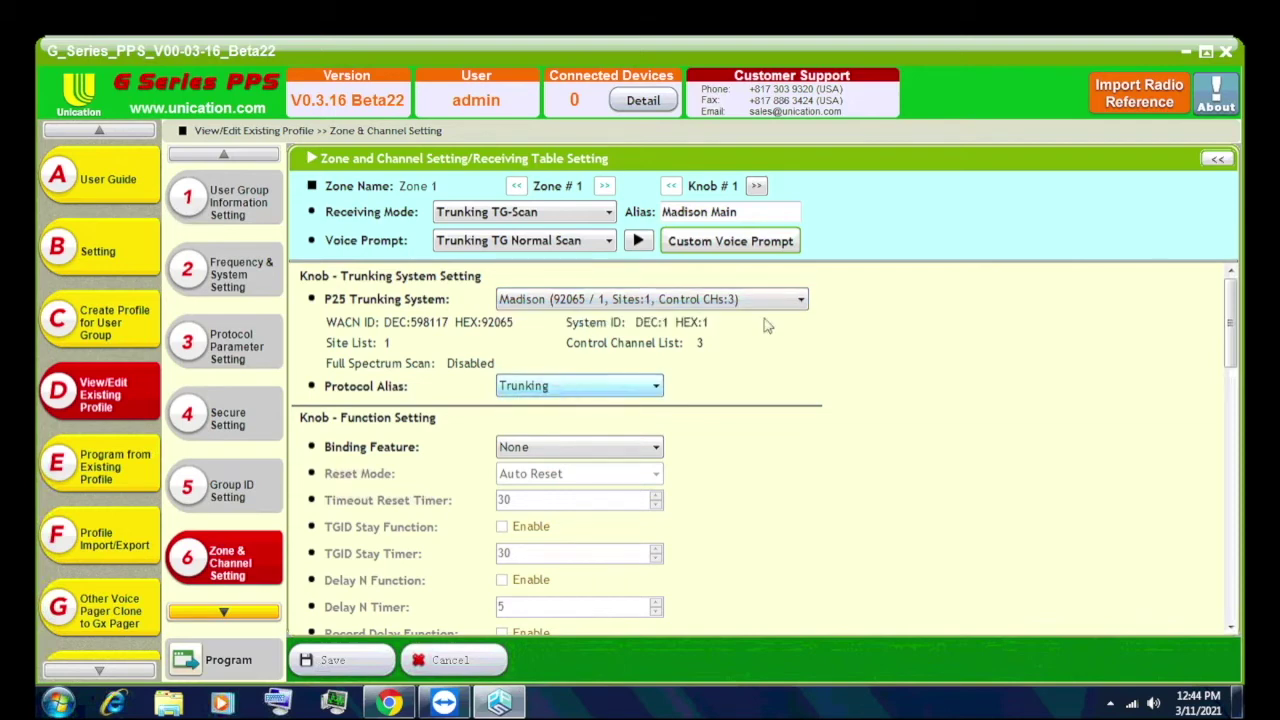
# - Review knob 1's Voice Buffering, Voice Storage, Push to Listen and Audio Squelch options, keeping the current choices
pyautogui.moveTo(1234, 346); pyautogui.dragTo(1214, 415)
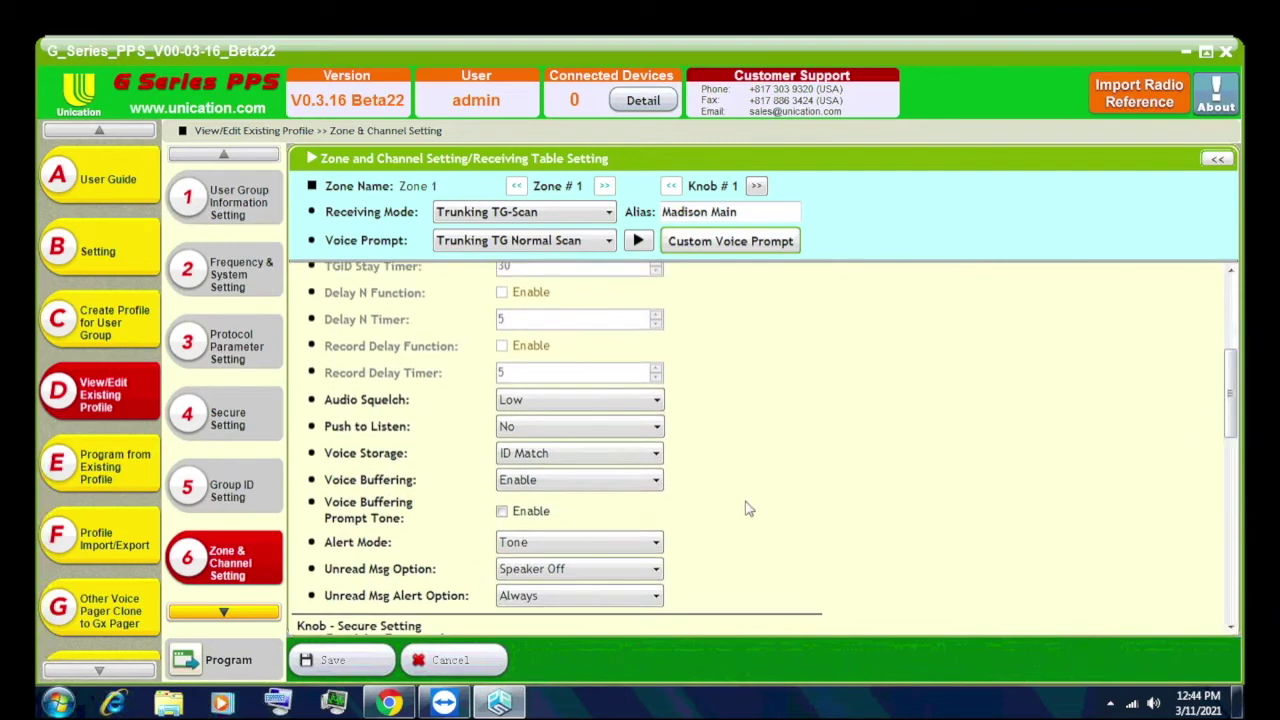
pyautogui.click(518, 482)
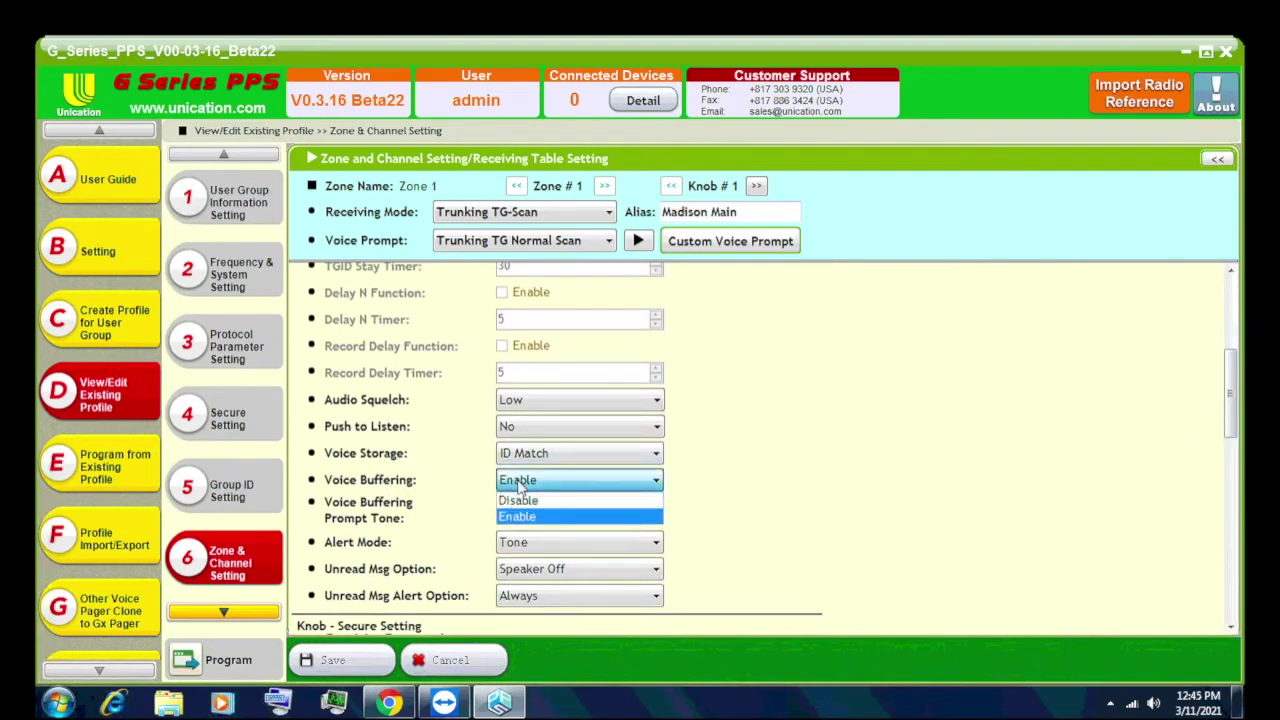
pyautogui.click(518, 485)
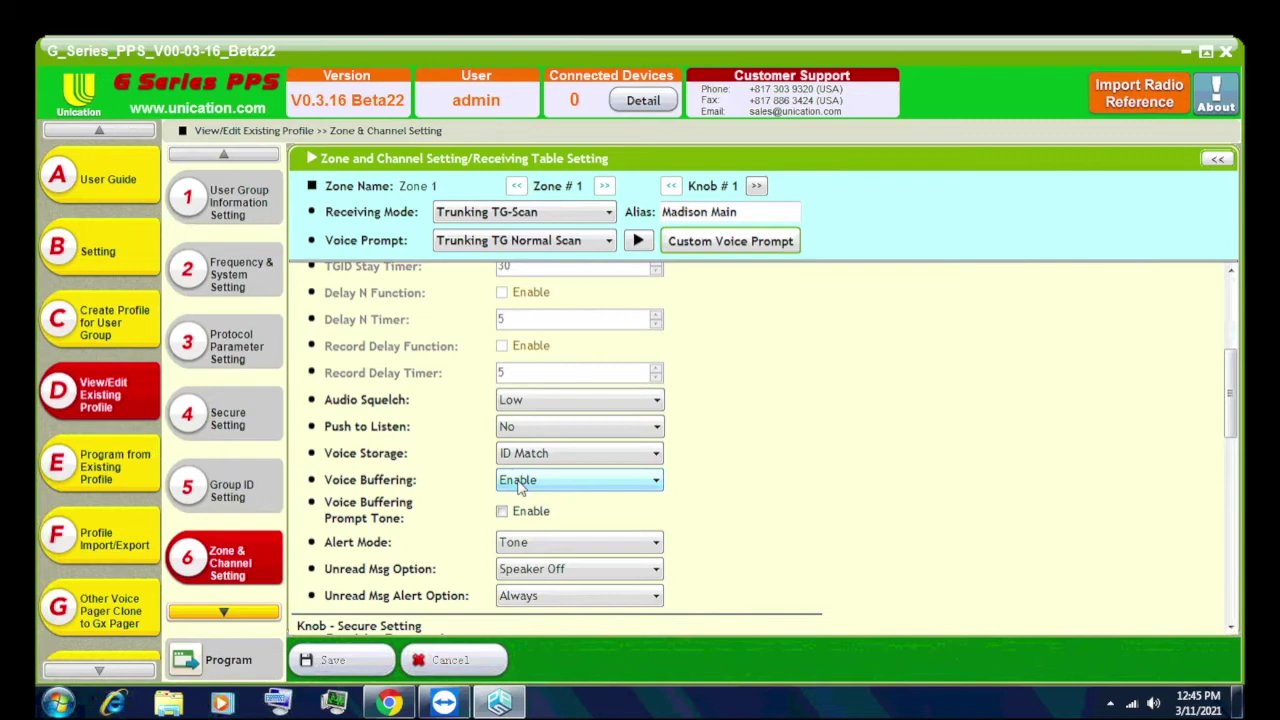
pyautogui.click(536, 455)
pyautogui.click(536, 458)
pyautogui.click(534, 432)
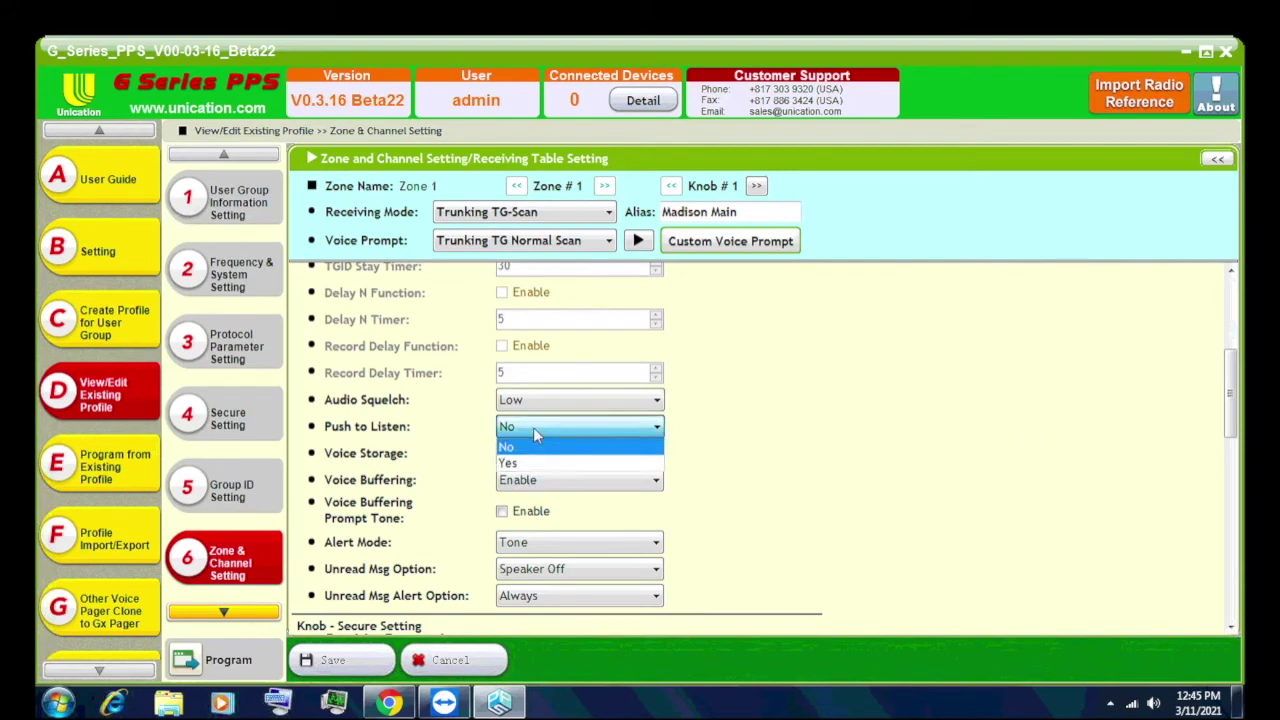
pyautogui.click(534, 432)
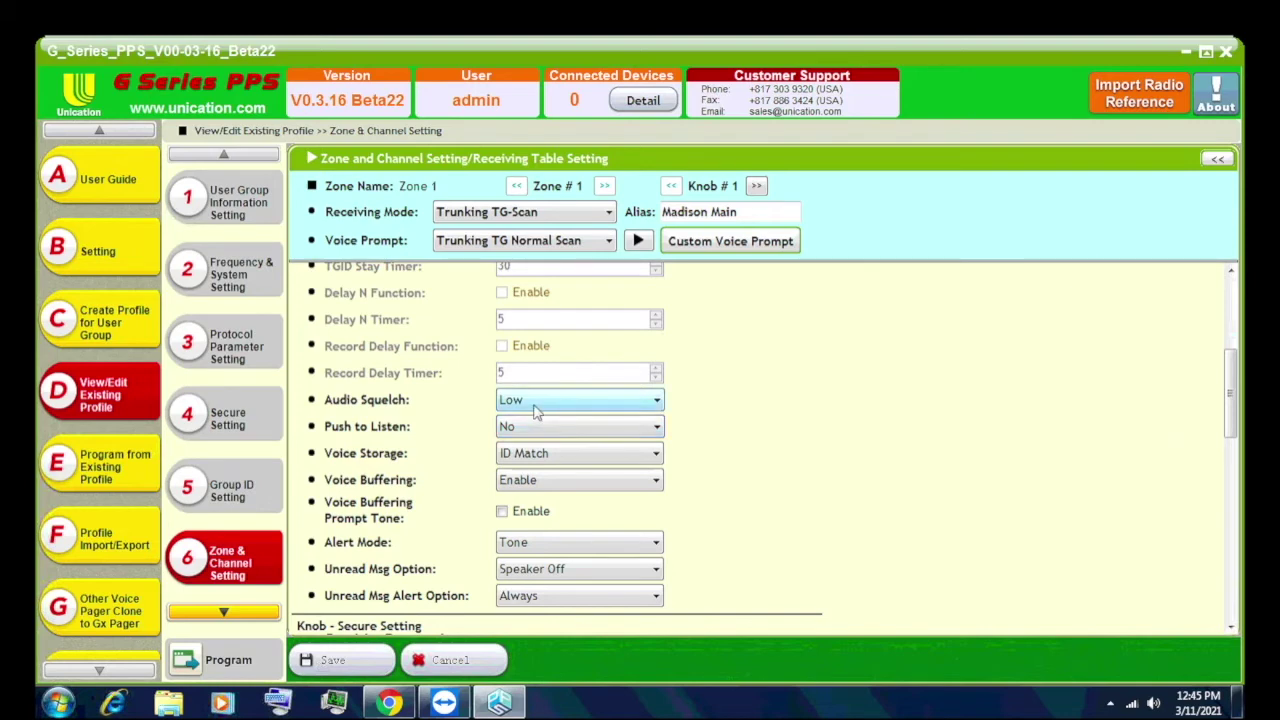
pyautogui.click(536, 404)
pyautogui.click(535, 418)
# - Read the built-in parameter description for Audio Squelch and close the description
pyautogui.click(1217, 160)
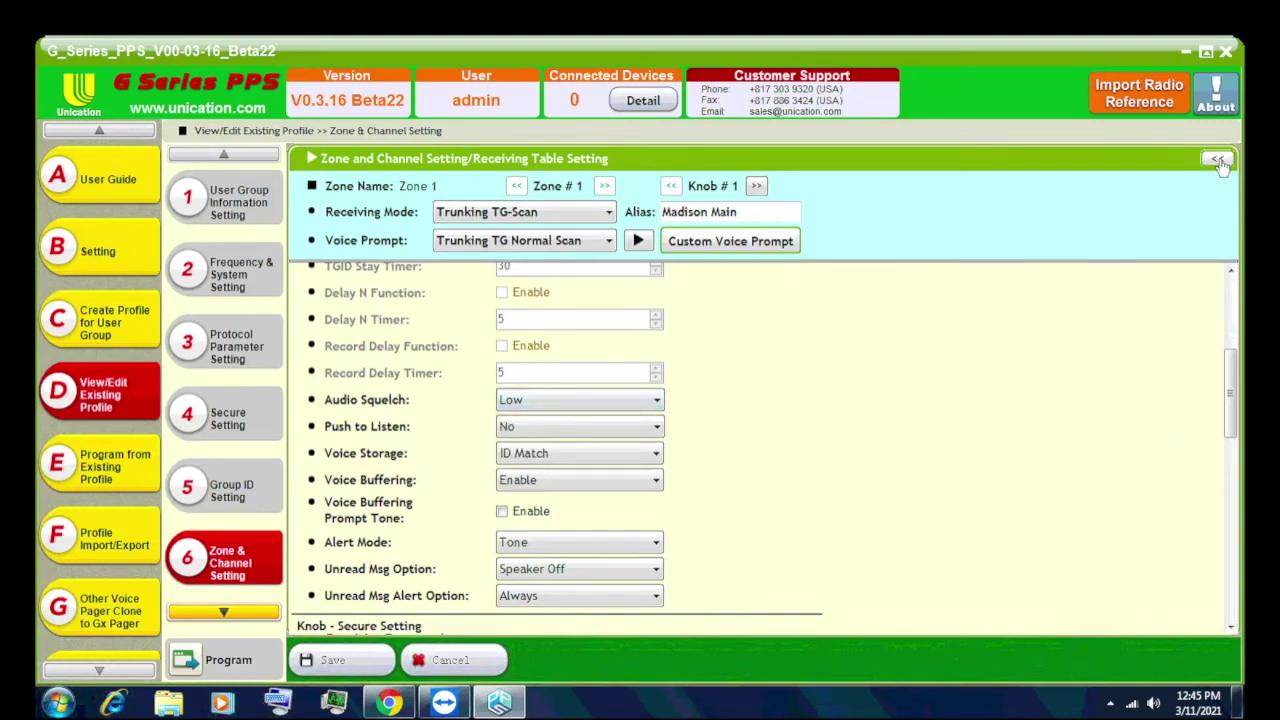
pyautogui.click(535, 399)
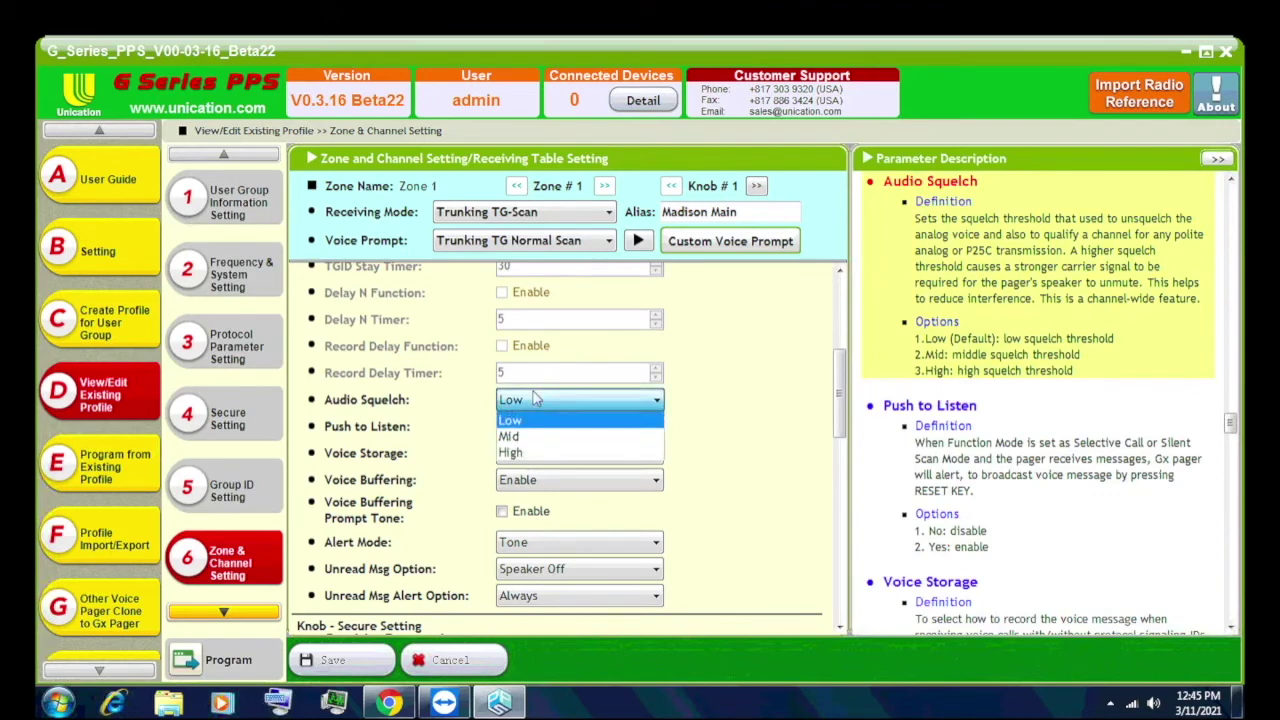
pyautogui.click(535, 399)
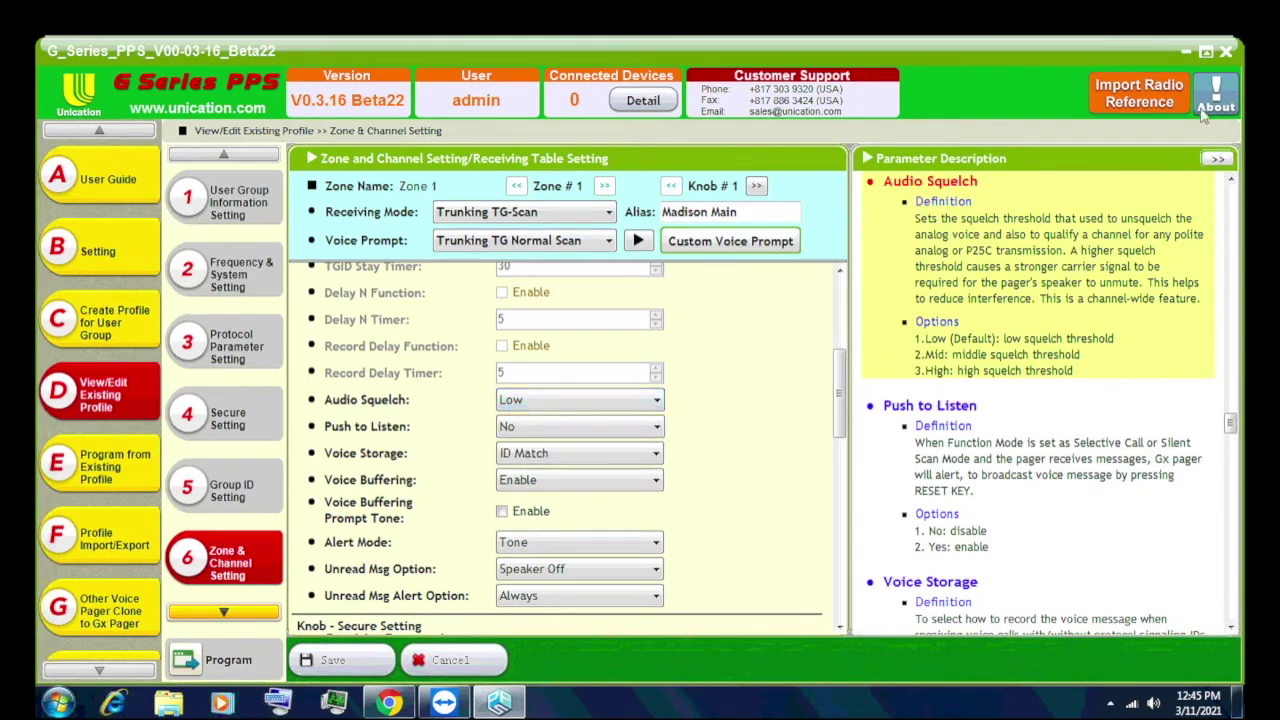
pyautogui.click(1217, 159)
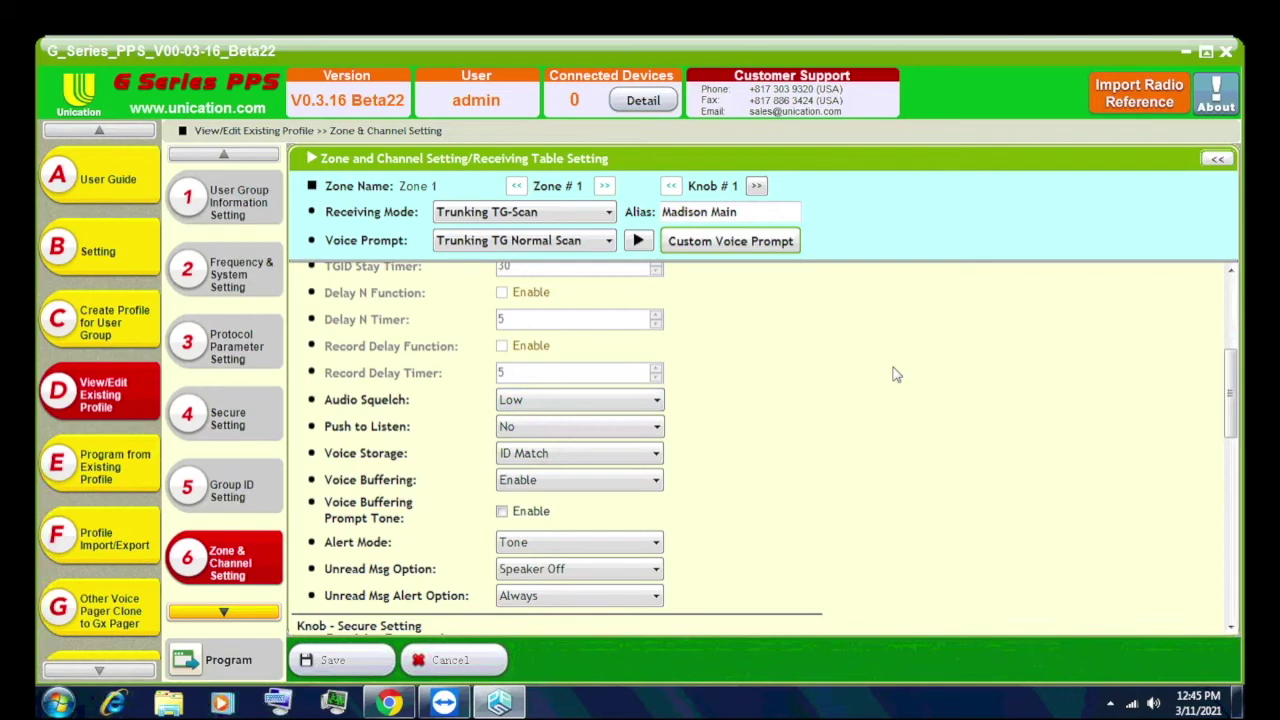
# - Set knob 1's Alert Mode to Silent and check the Unread Msg Option choices
pyautogui.moveTo(1232, 409); pyautogui.dragTo(1233, 425)
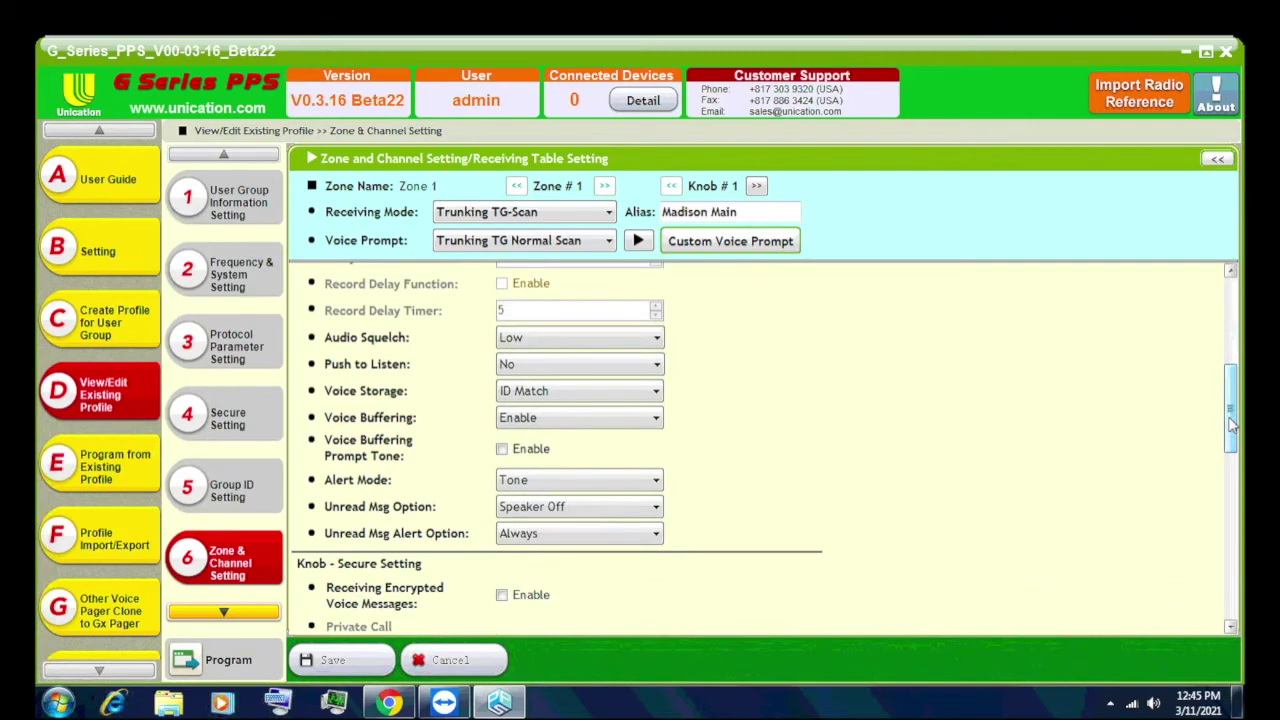
pyautogui.click(533, 487)
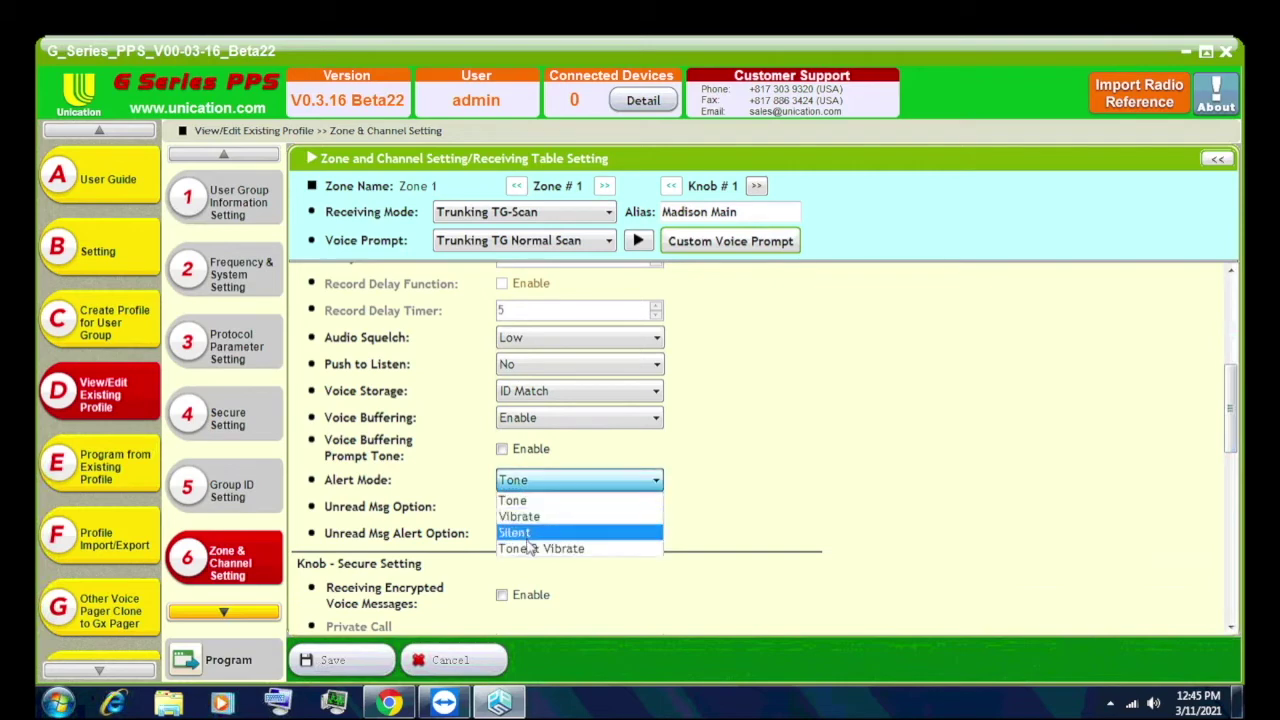
pyautogui.click(528, 530)
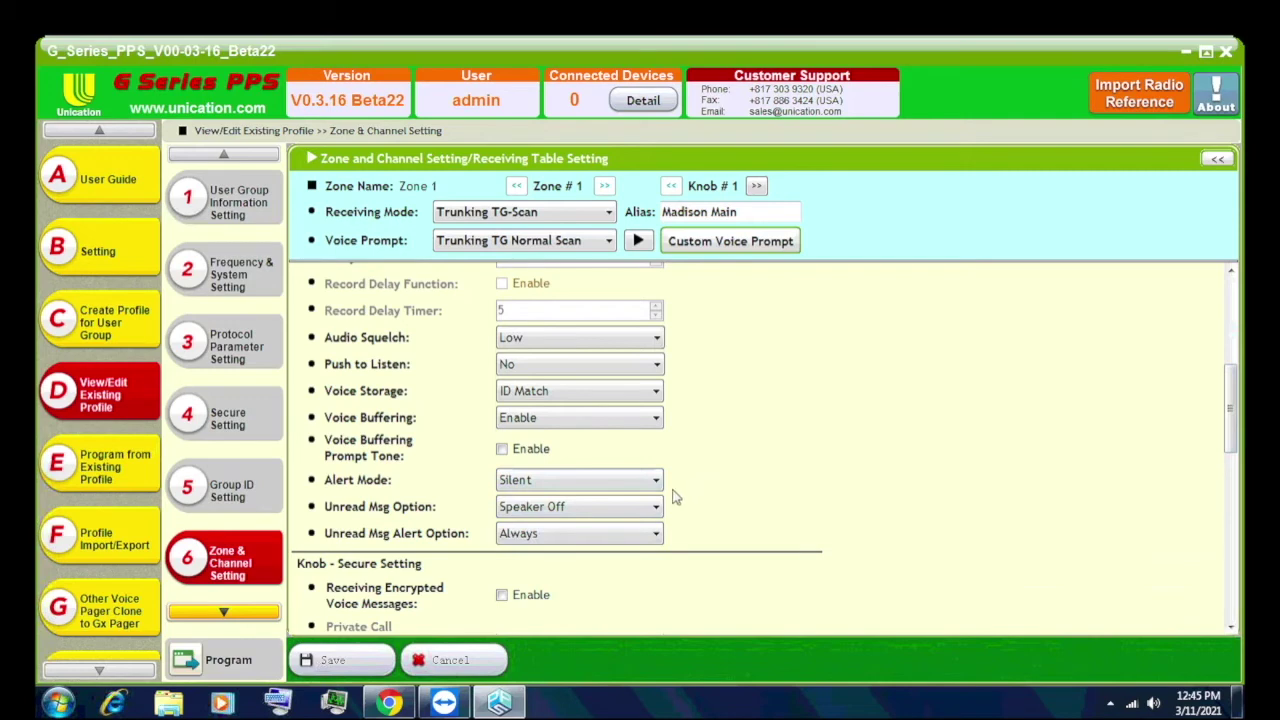
pyautogui.scroll(3, 568, 526)
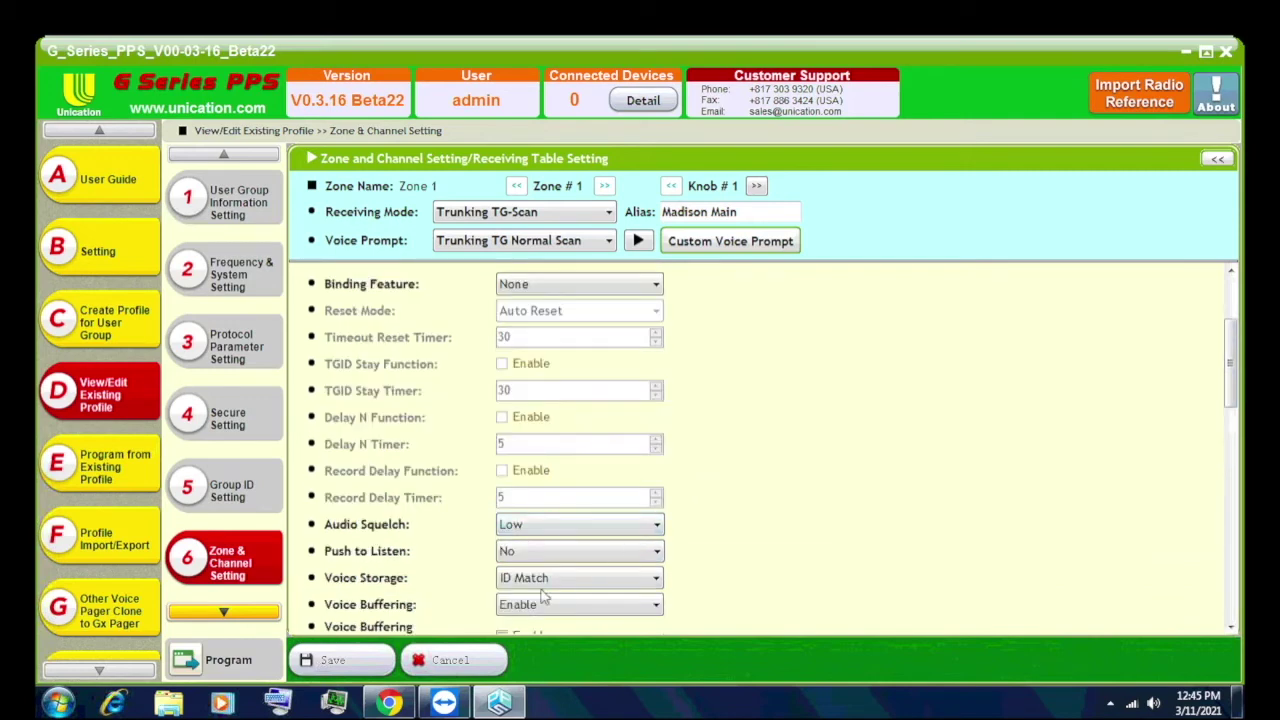
pyautogui.moveTo(1230, 368); pyautogui.dragTo(1230, 428)
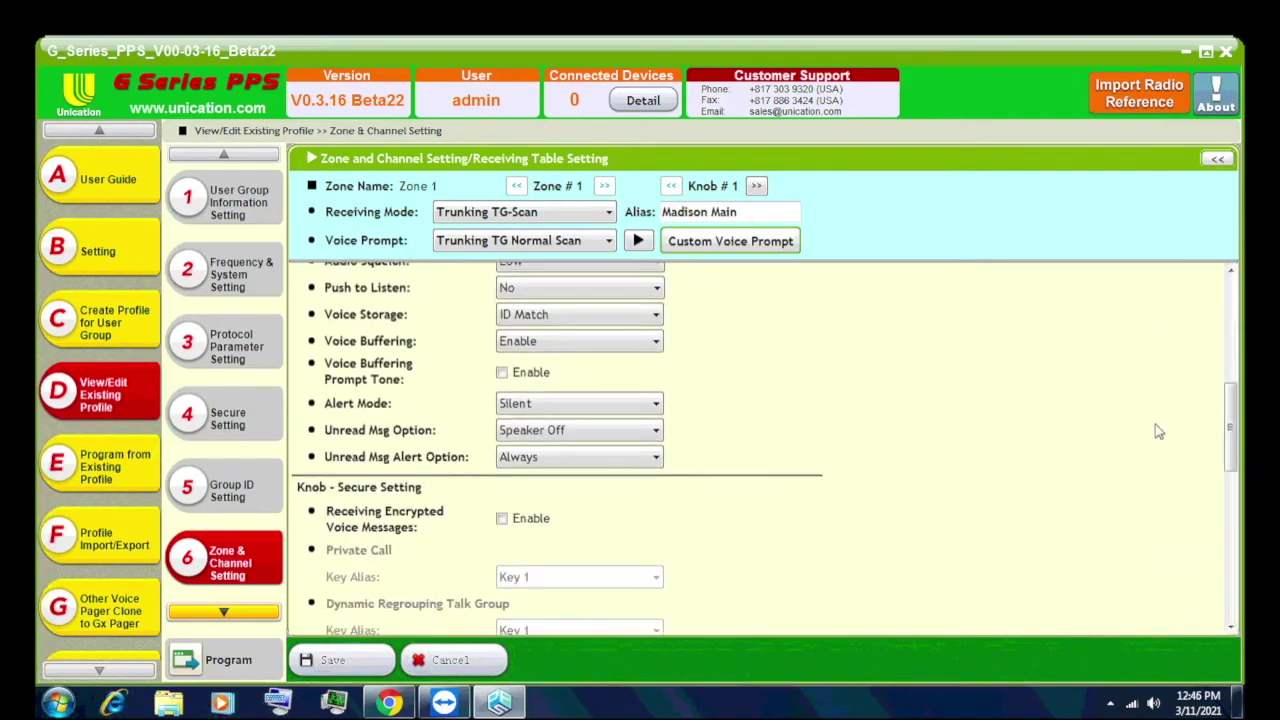
pyautogui.click(570, 430)
pyautogui.click(571, 432)
# - Add MC_EMS1 and BC_DSP to knob 1's priority talk group list, and RPD_DSP and MCFDMAIN to the non-priority list
pyautogui.moveTo(1231, 432); pyautogui.dragTo(1231, 500)
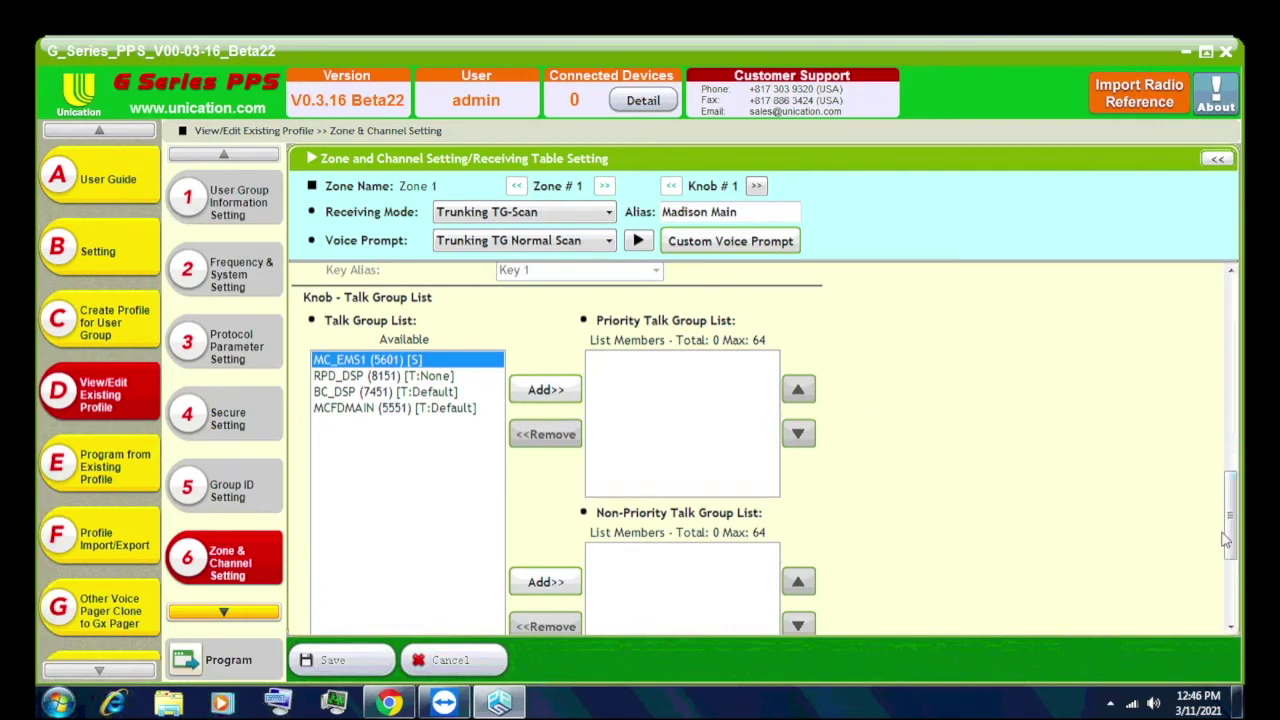
pyautogui.moveTo(1226, 540); pyautogui.dragTo(1232, 560)
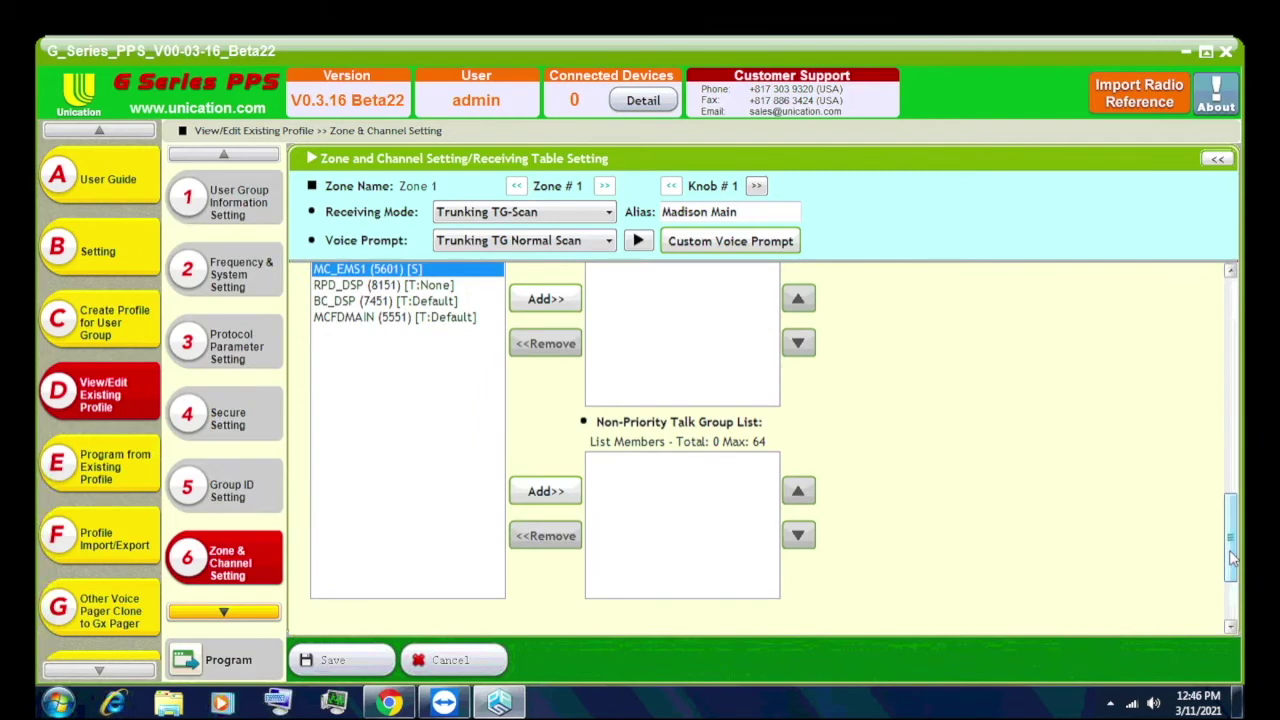
pyautogui.moveTo(1232, 560); pyautogui.dragTo(1232, 541)
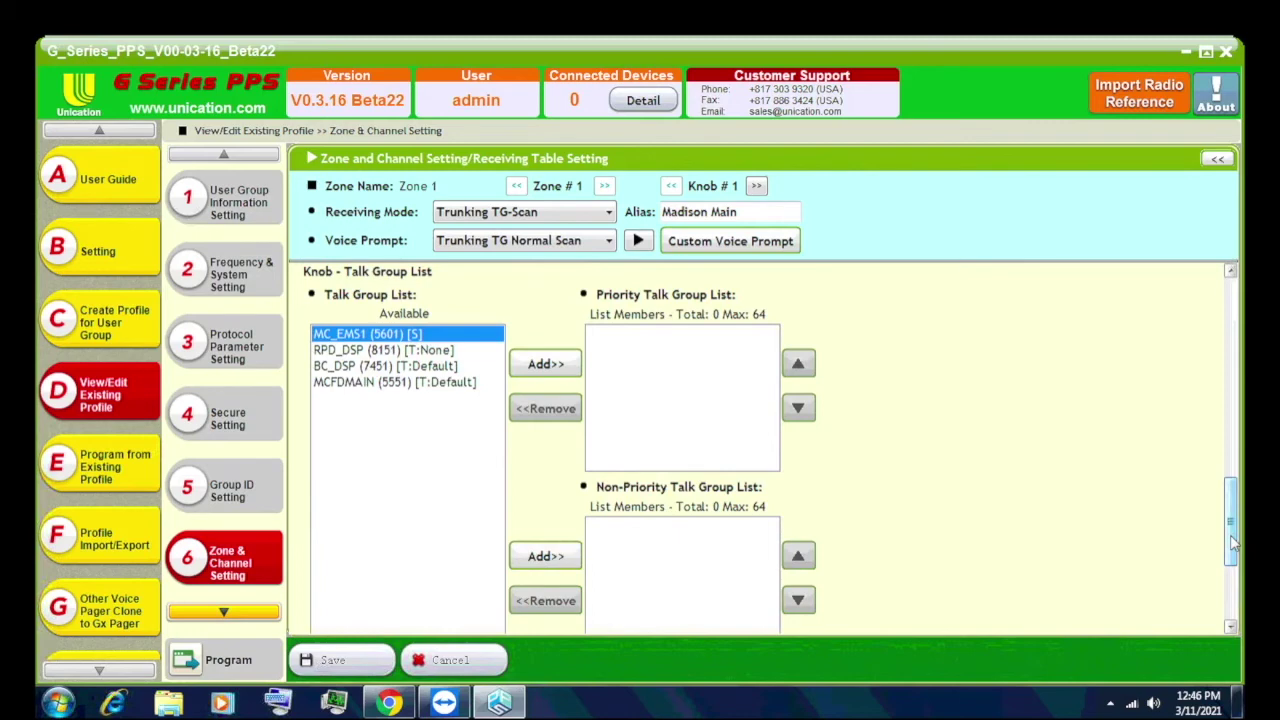
pyautogui.click(540, 364)
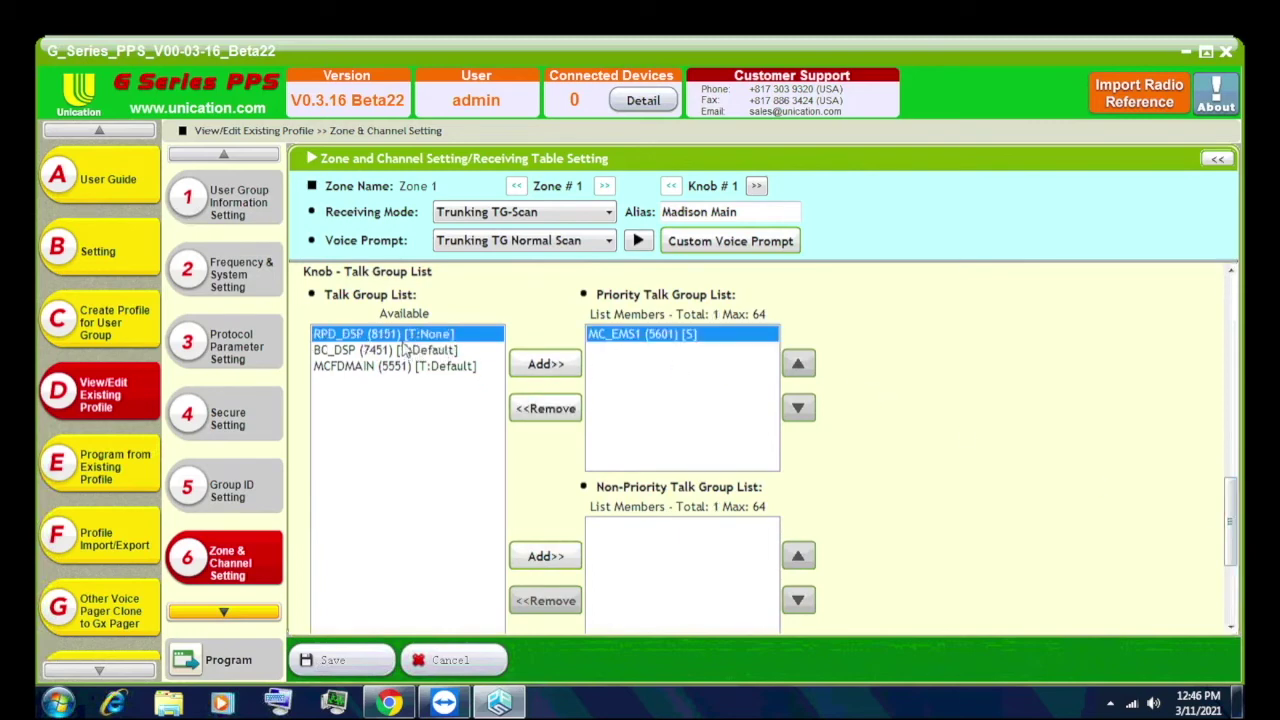
pyautogui.click(542, 556)
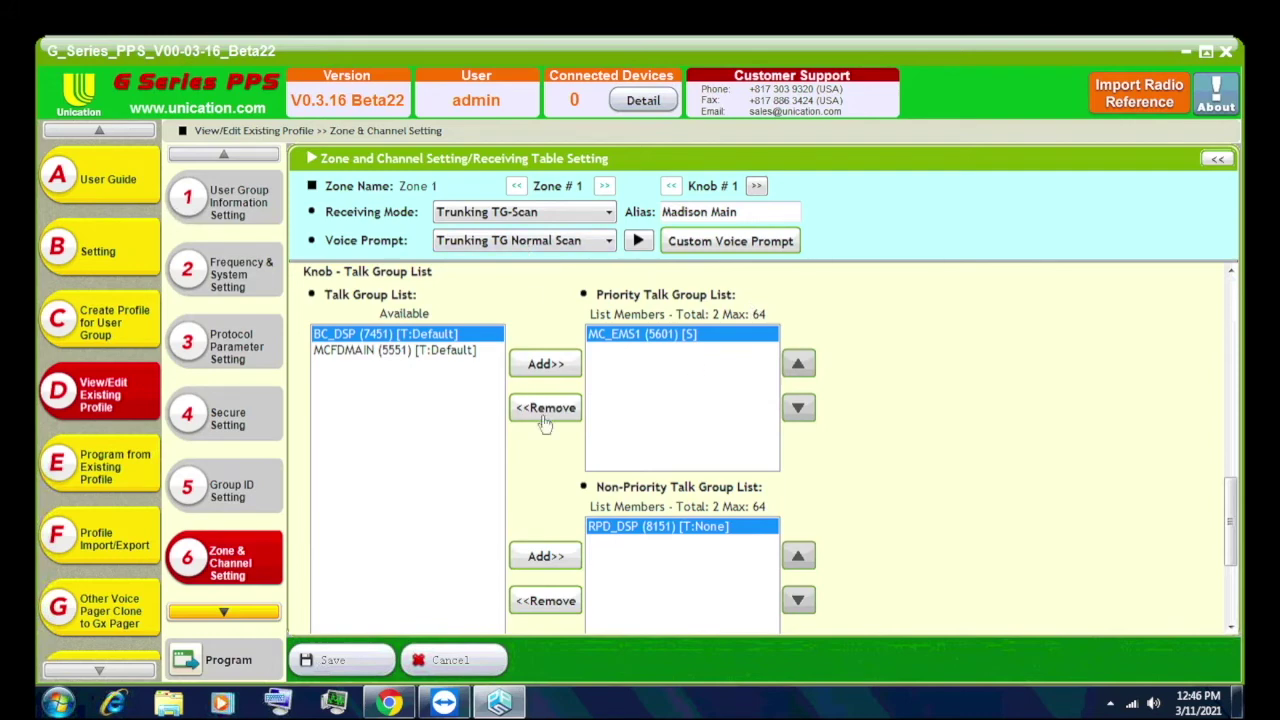
pyautogui.click(545, 364)
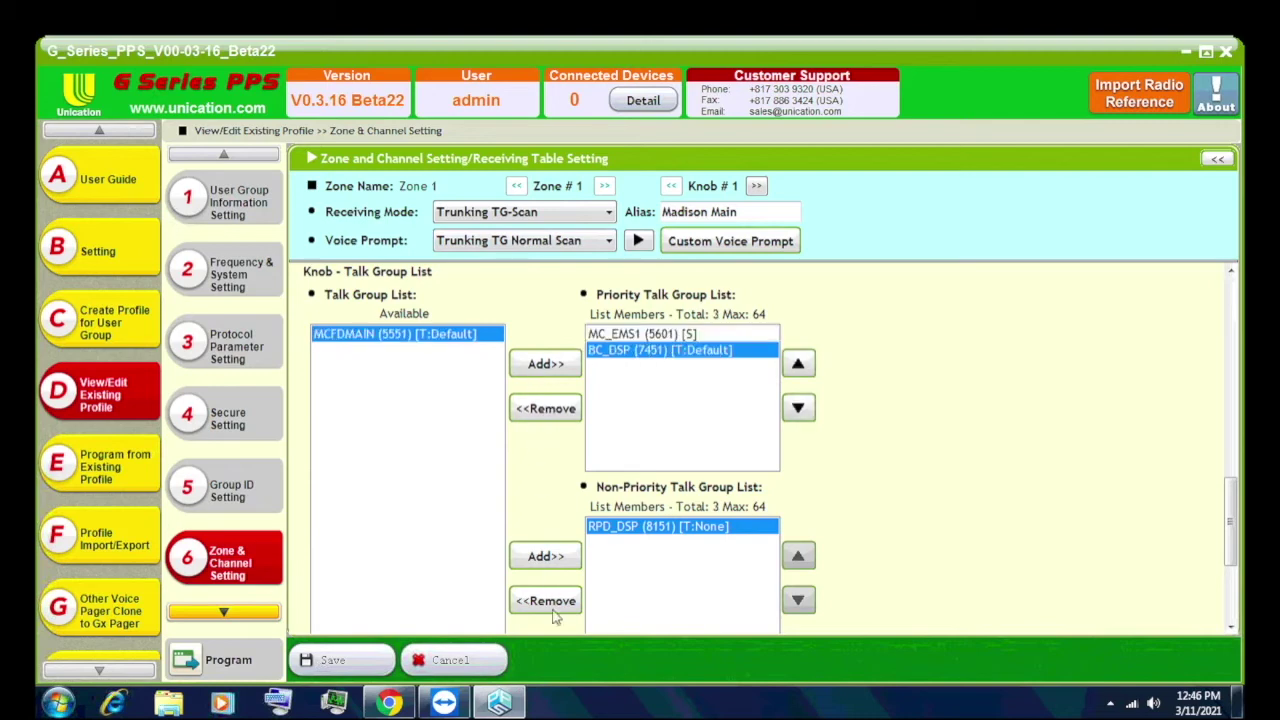
pyautogui.click(544, 558)
# - Leave Multi-Select Call Sampling disabled, choose HEX for the Announcement Group ID, and save knob 1's settings
pyautogui.moveTo(1232, 525); pyautogui.dragTo(1230, 576)
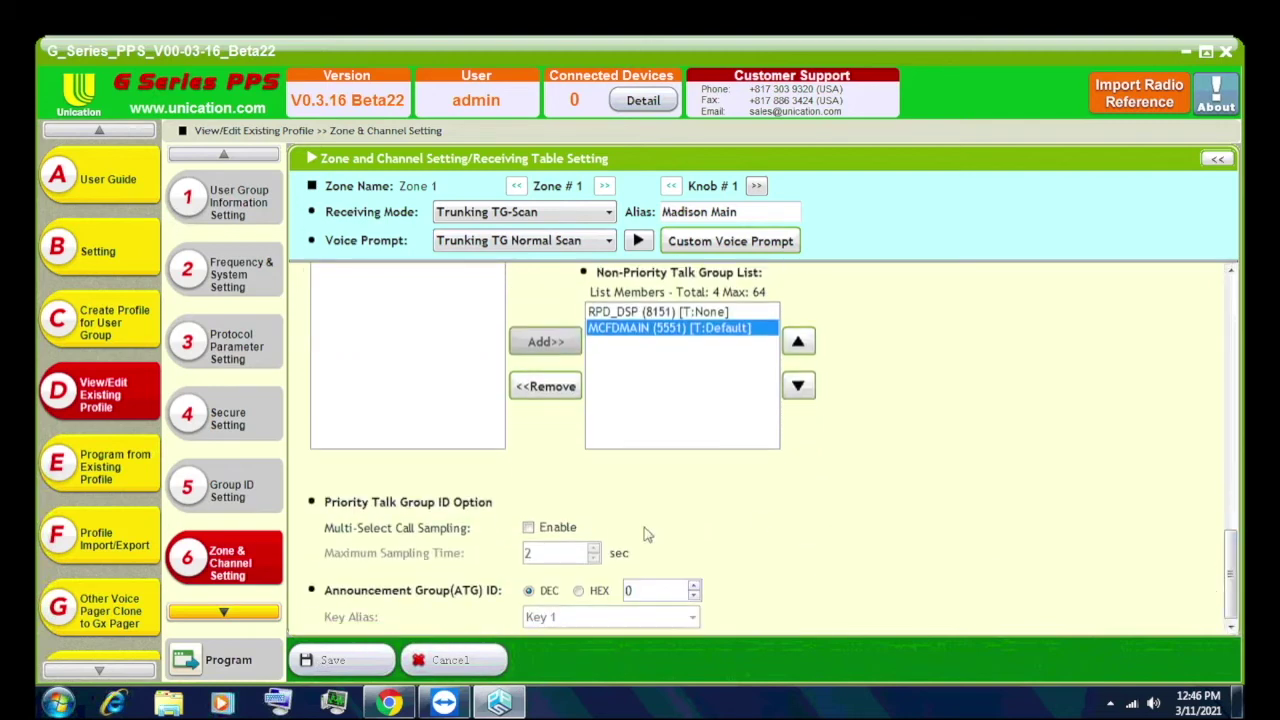
pyautogui.click(539, 533)
pyautogui.click(540, 535)
pyautogui.click(580, 591)
pyautogui.click(335, 660)
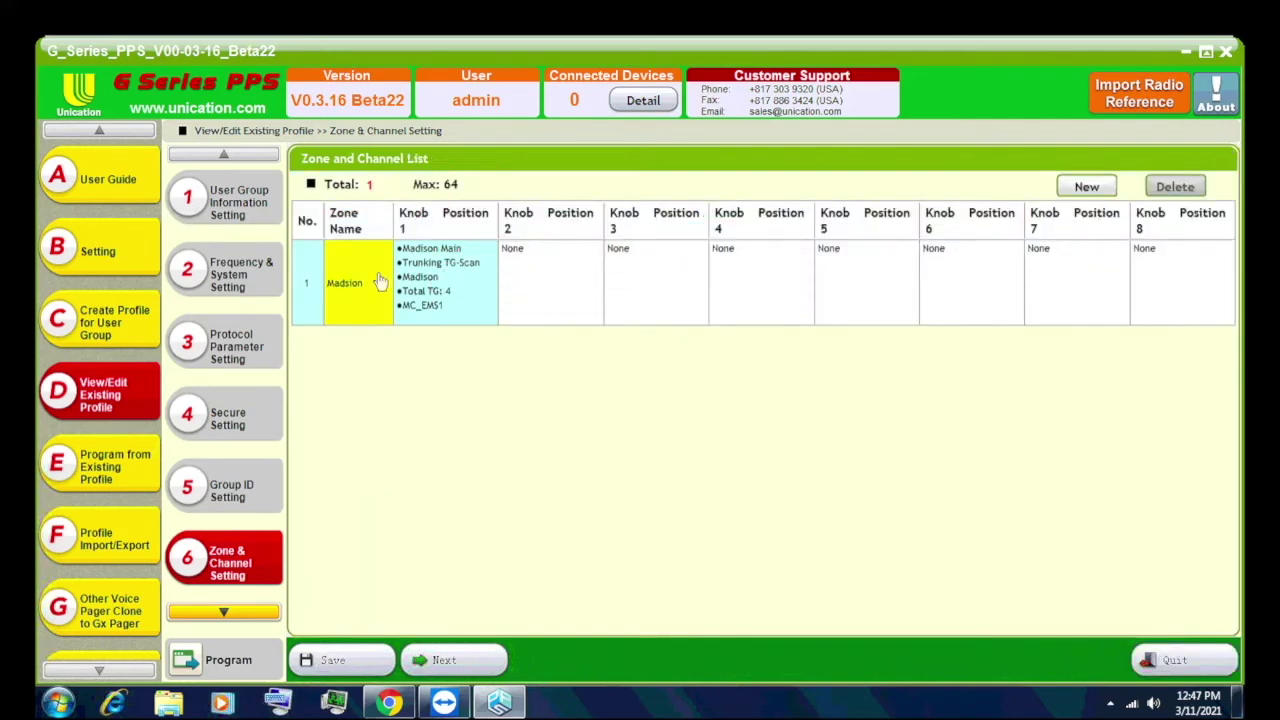
# - Open the Madsion zone's knob 2 settings and set the receiving mode to Trunking TG-Monitor
pyautogui.doubleClick(555, 287)
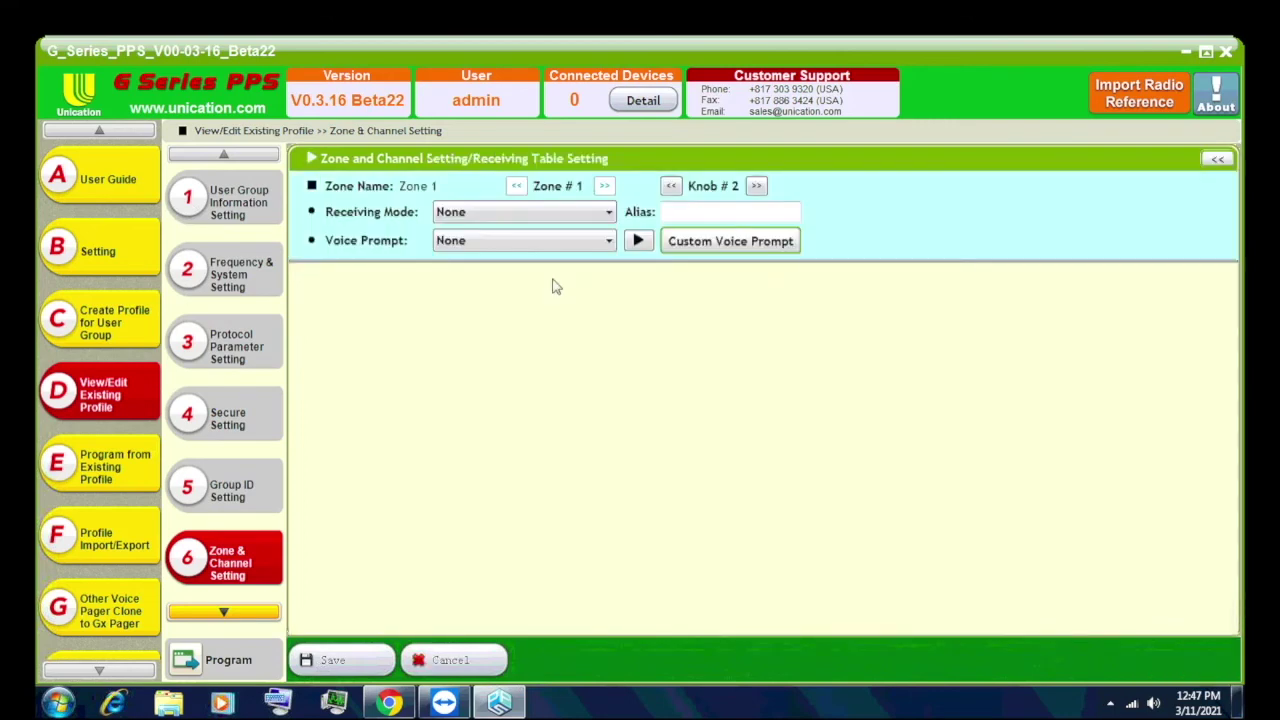
pyautogui.click(495, 212)
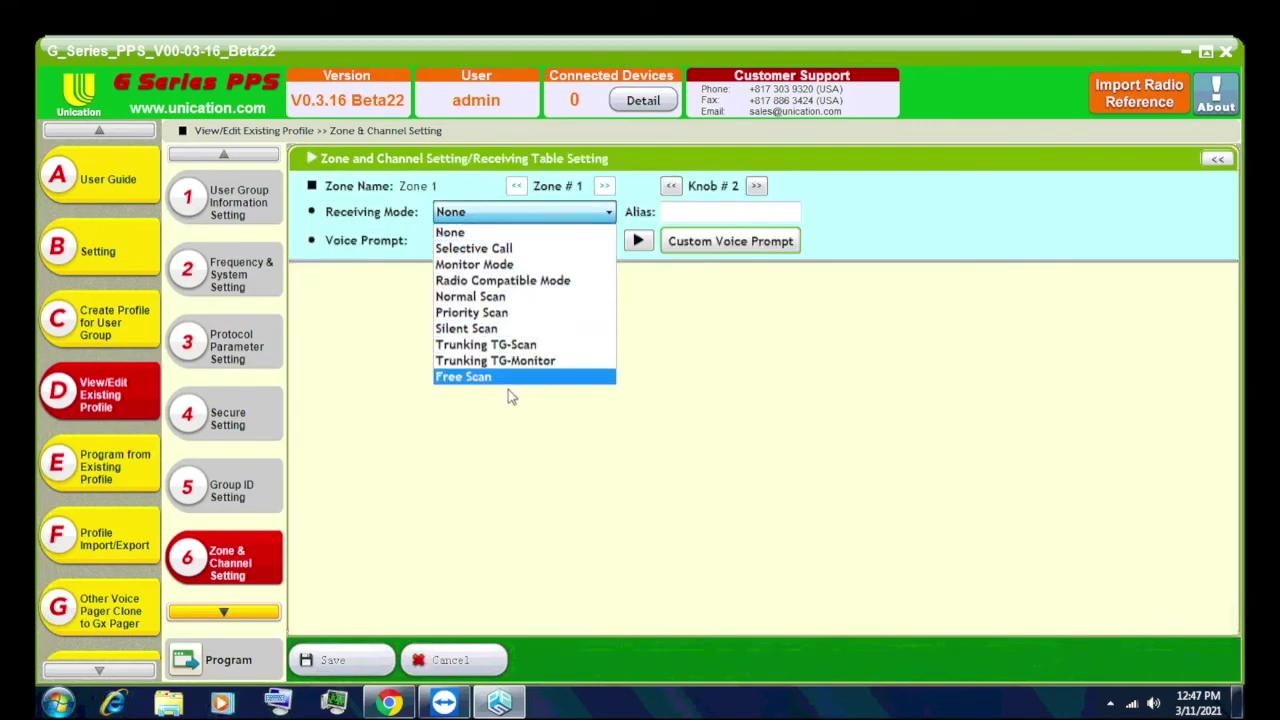
pyautogui.click(507, 361)
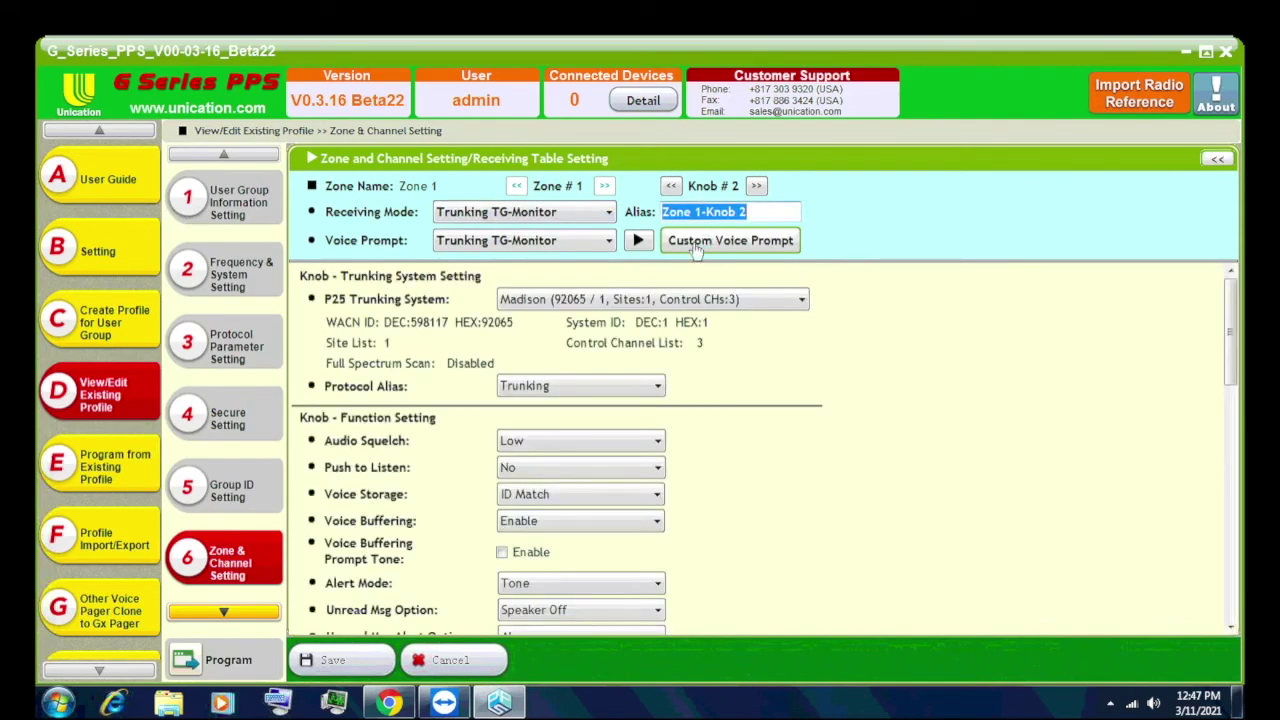
# - Replace the knob 2 alias with Madison Scan
pyautogui.write('Madison Sac')
pyautogui.write('n')
pyautogui.press('BackSpace')
pyautogui.press('BackSpace')
pyautogui.press('BackSpace')
pyautogui.write('can')
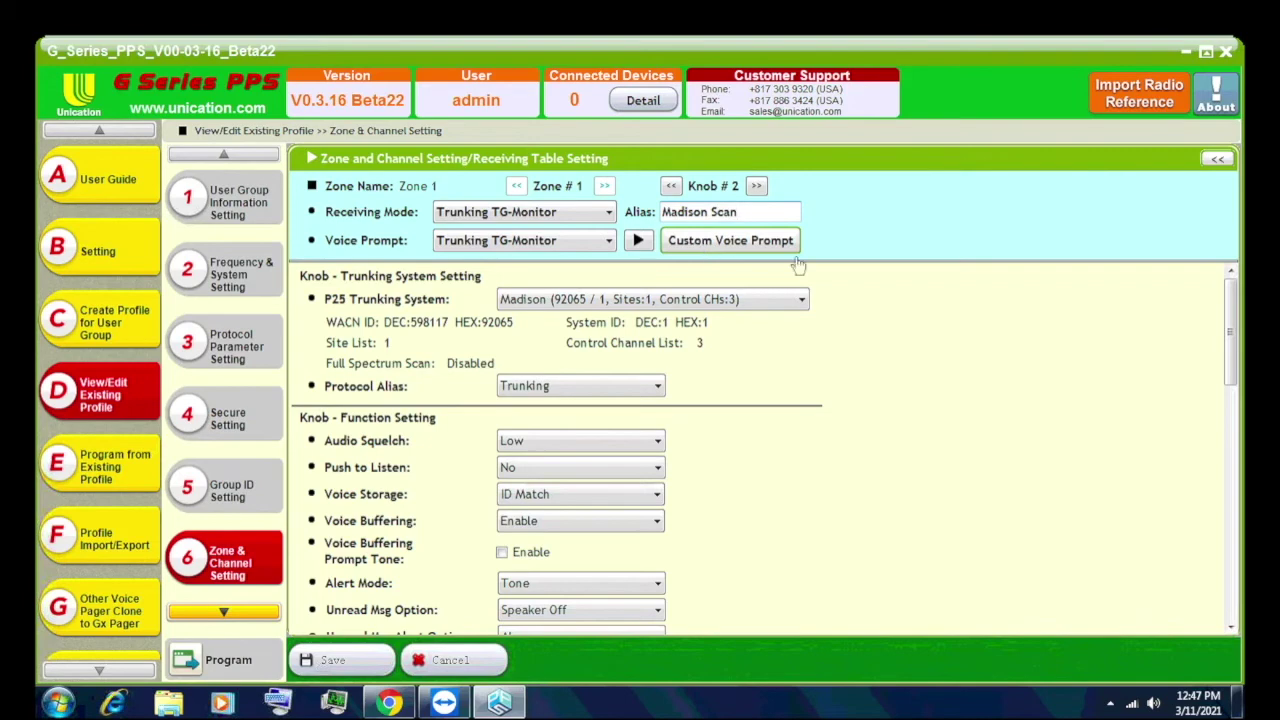
# - Add MC_EMS1 to knob 2's priority talk group list and save the knob settings
pyautogui.scroll(-4, 1232, 405)
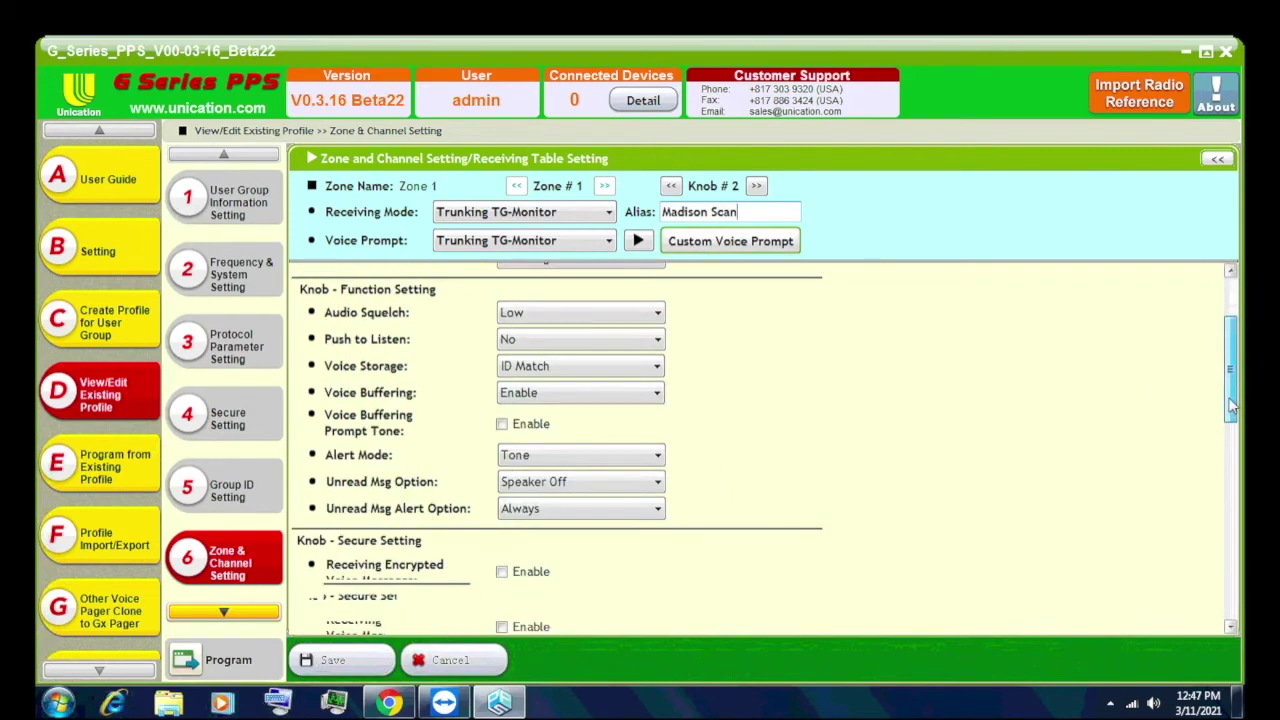
pyautogui.scroll(-2, 1230, 430)
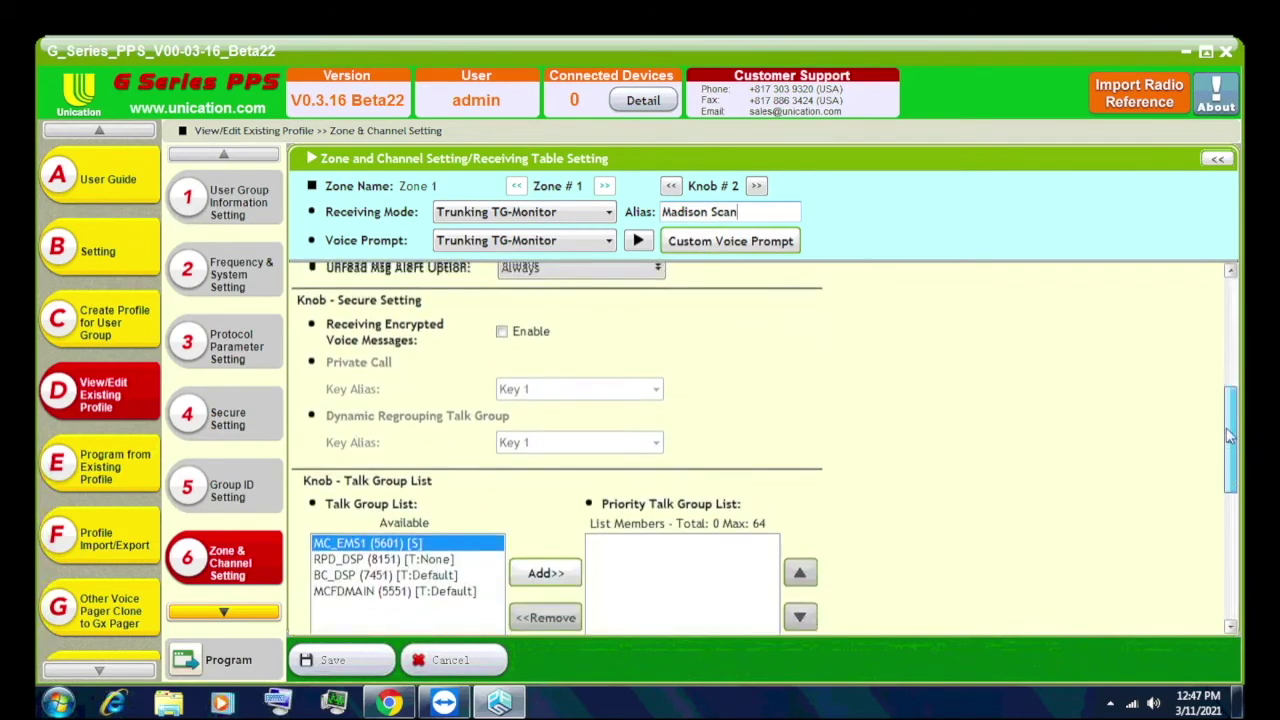
pyautogui.moveTo(1230, 430); pyautogui.dragTo(1233, 541)
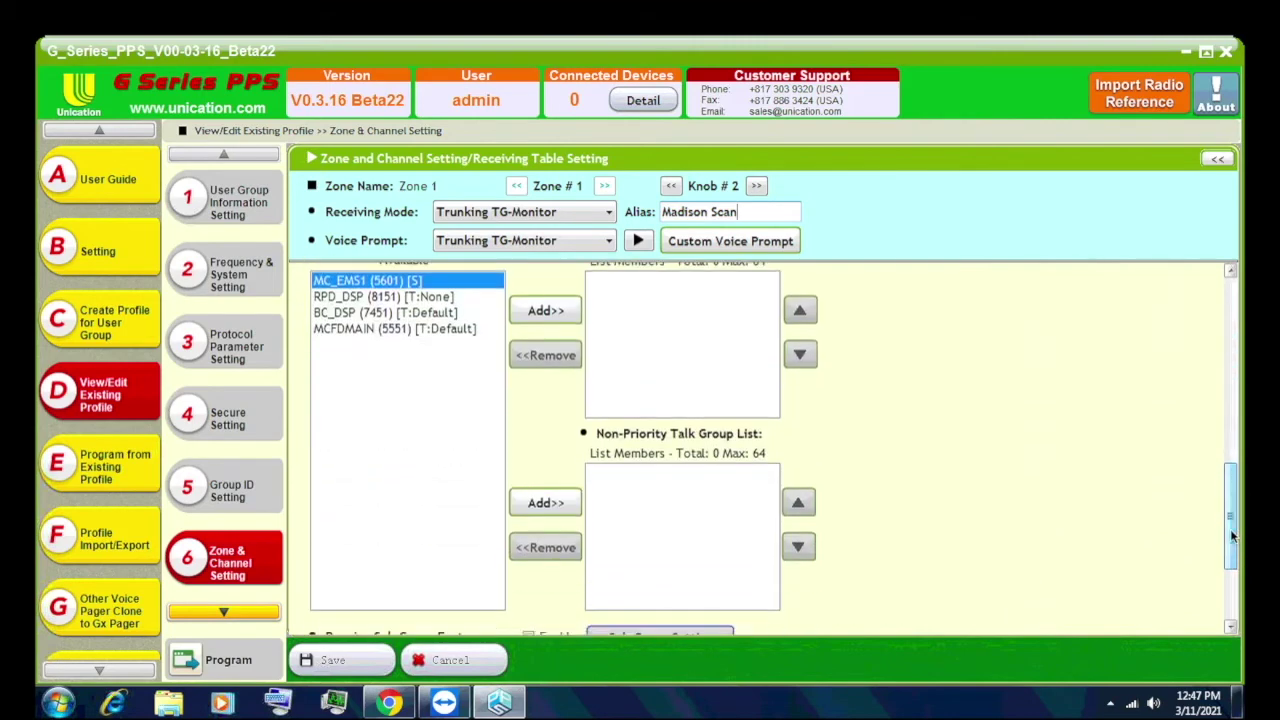
pyautogui.click(524, 316)
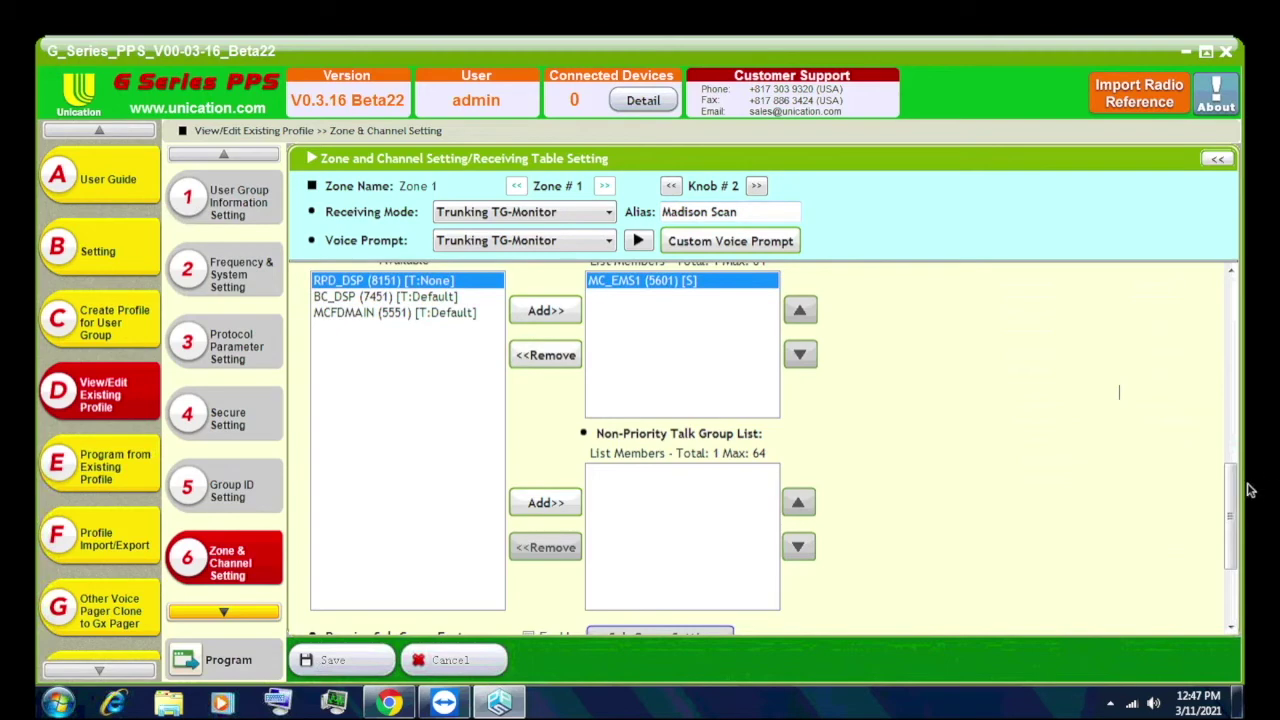
pyautogui.moveTo(1235, 500); pyautogui.dragTo(1233, 555)
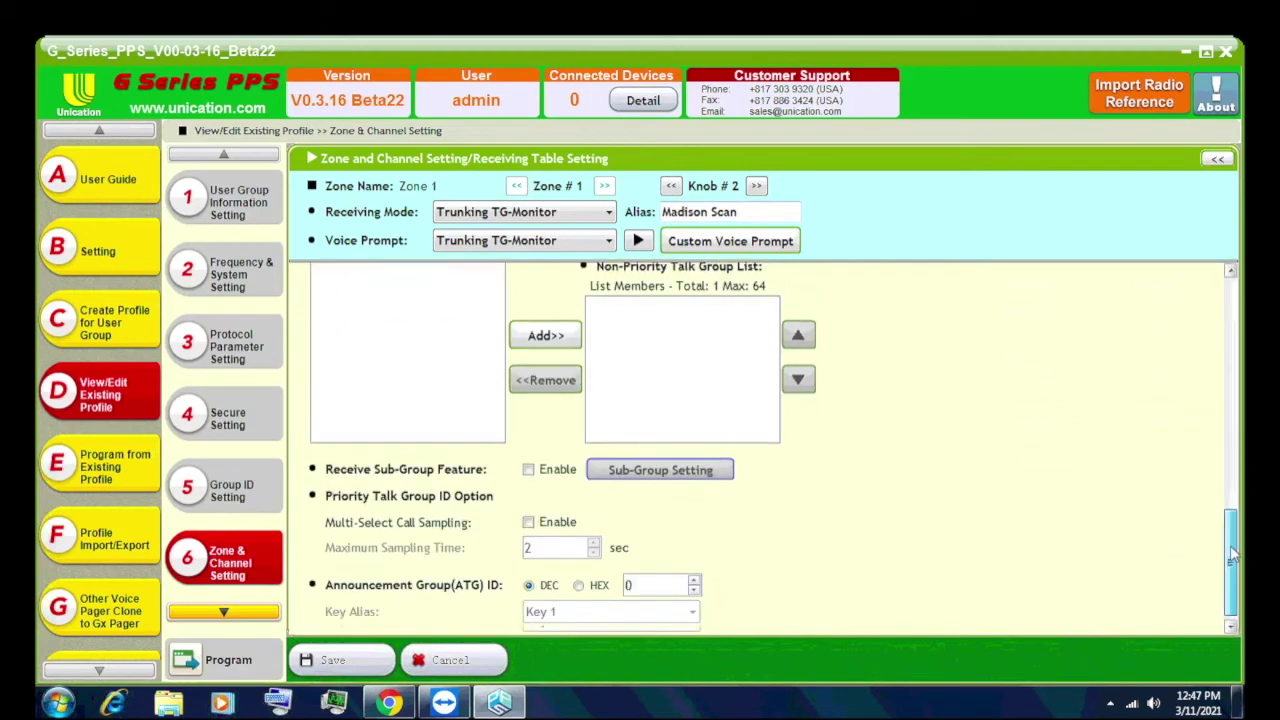
pyautogui.click(340, 661)
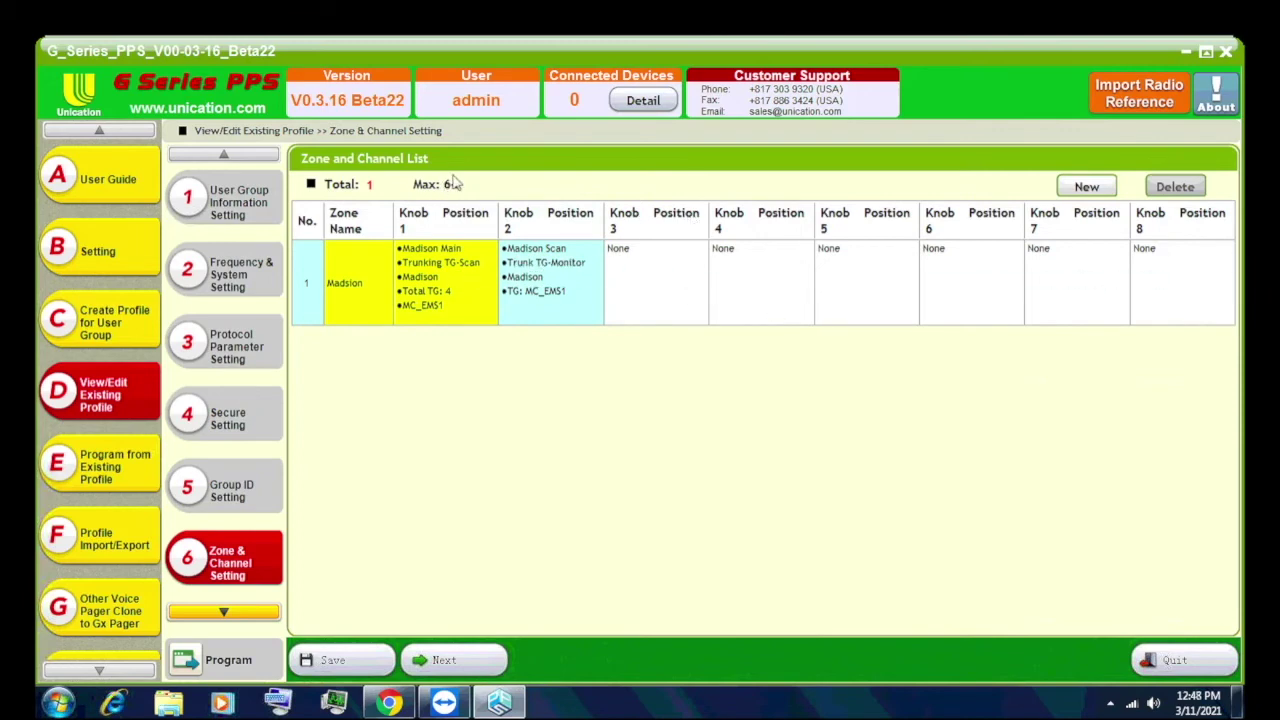
# - Program the TEST profile into the connected G4 pager and close the completion dialog
pyautogui.click(224, 612)
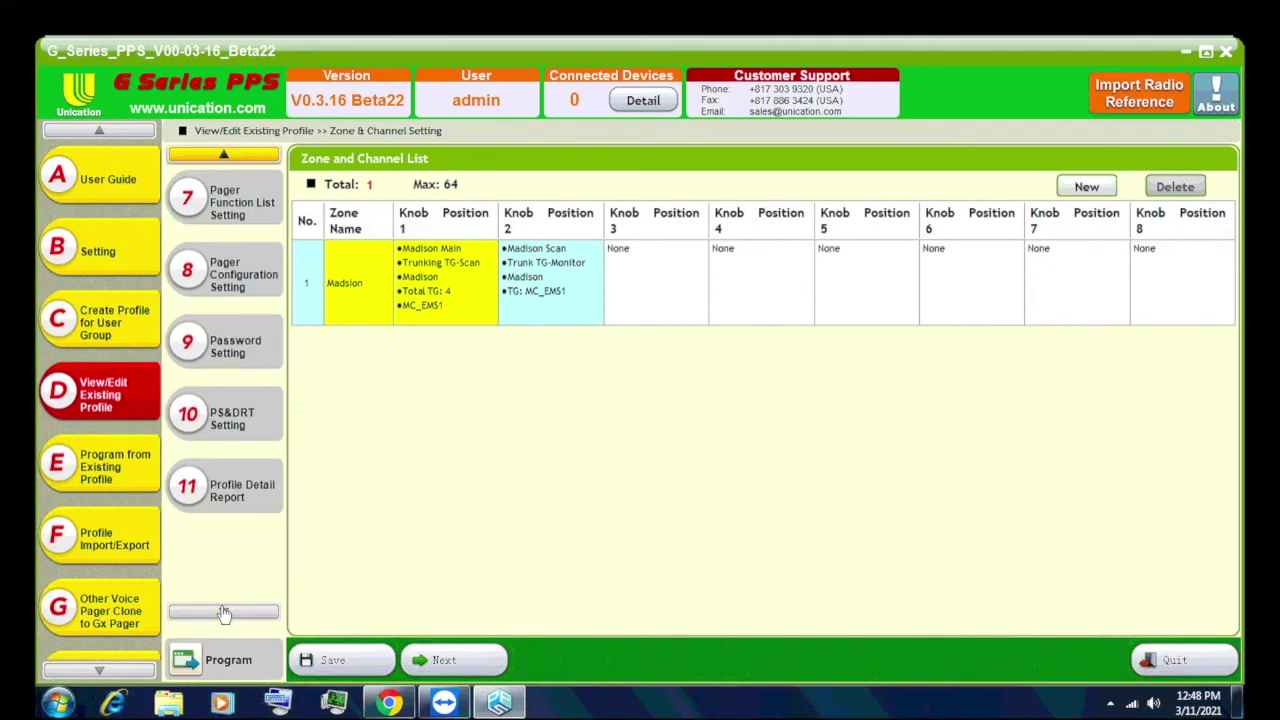
pyautogui.click(200, 155)
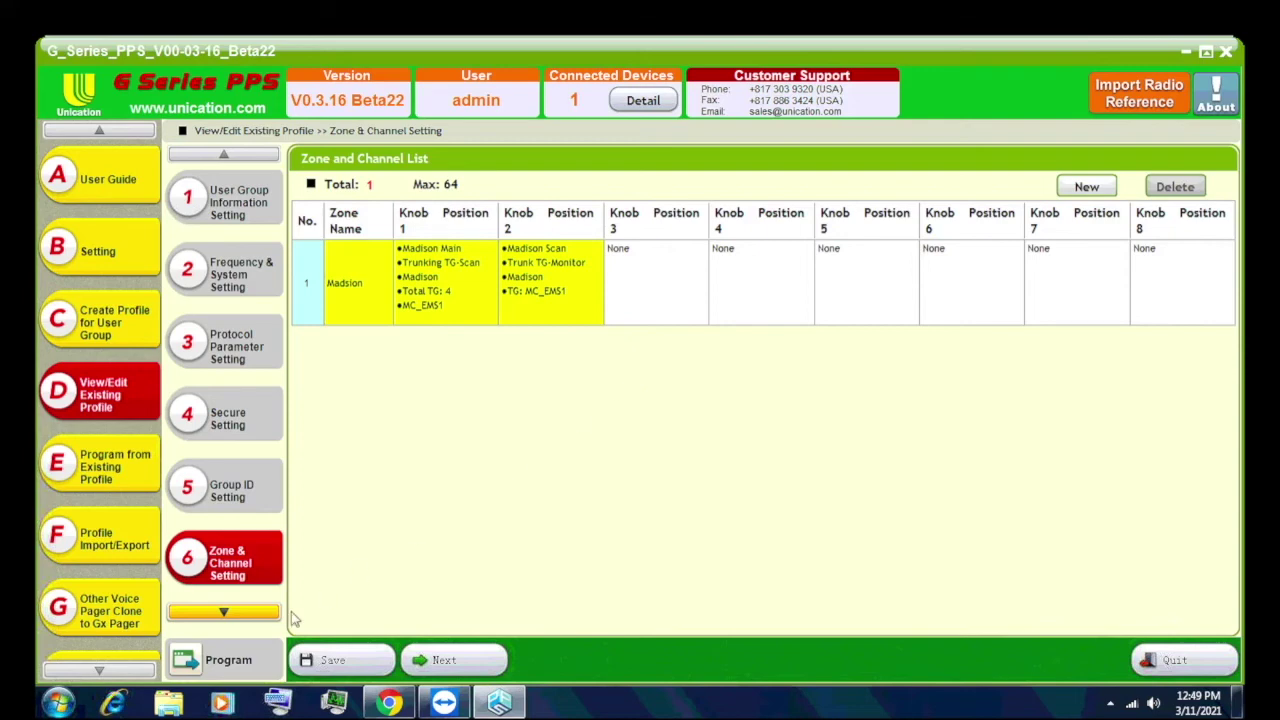
pyautogui.click(228, 659)
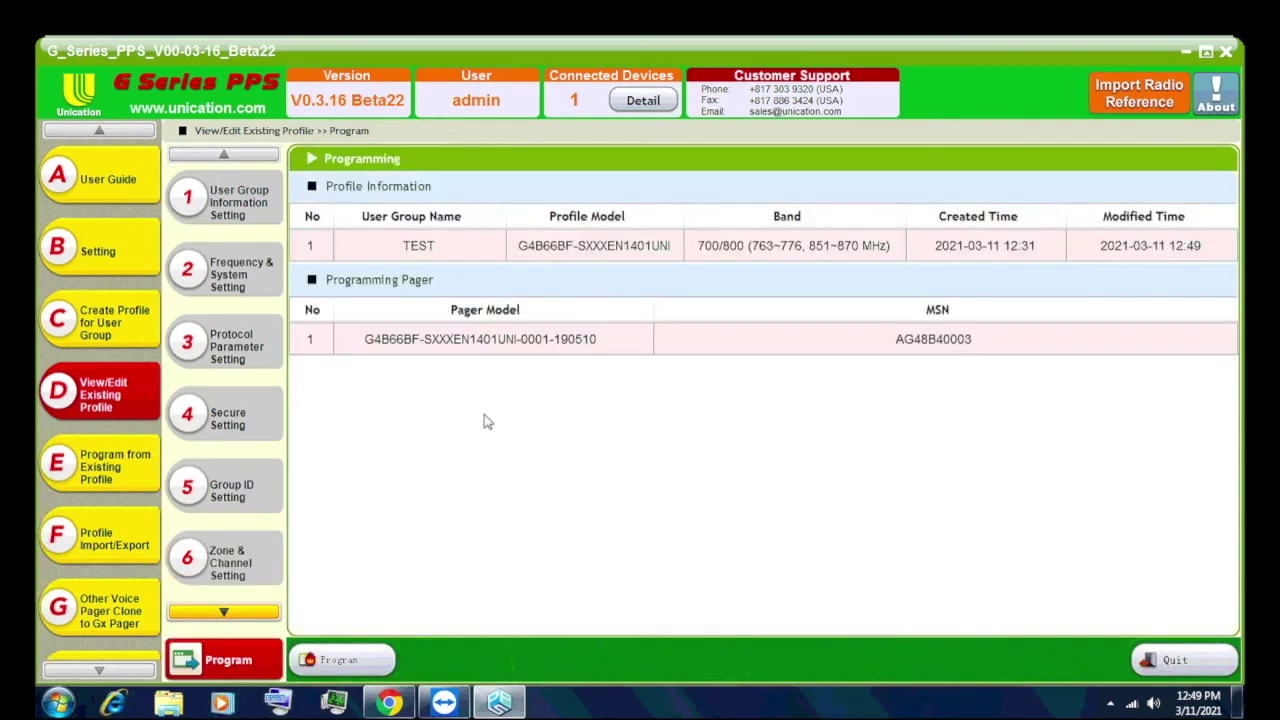
pyautogui.click(348, 661)
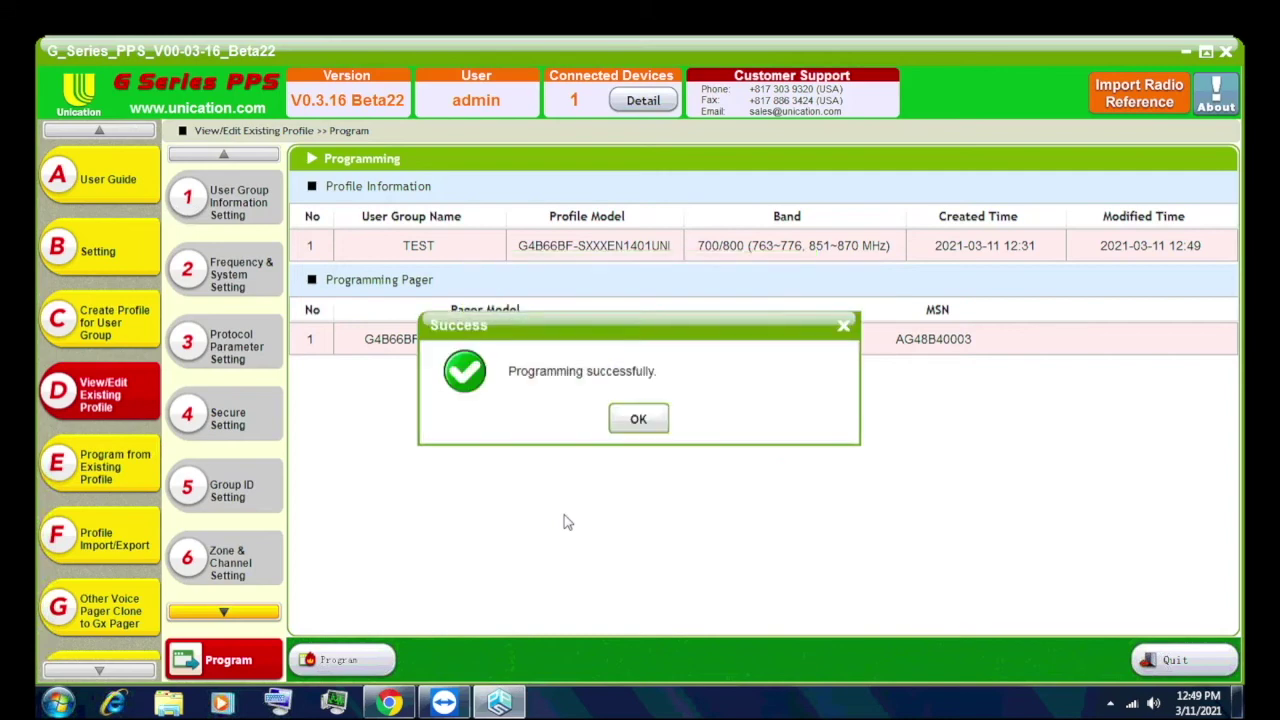
pyautogui.click(632, 420)
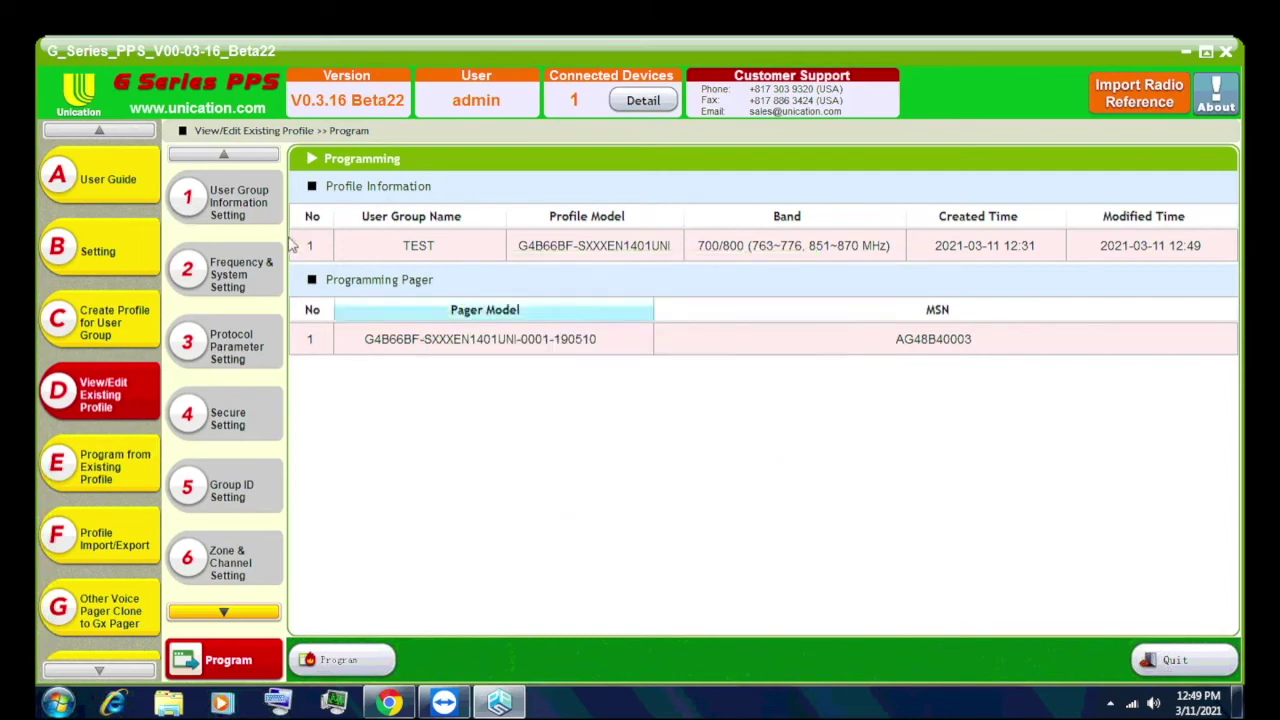
# - View the profile's User Group Information settings and its P25 Trunking protocol parameter settings
pyautogui.click(258, 218)
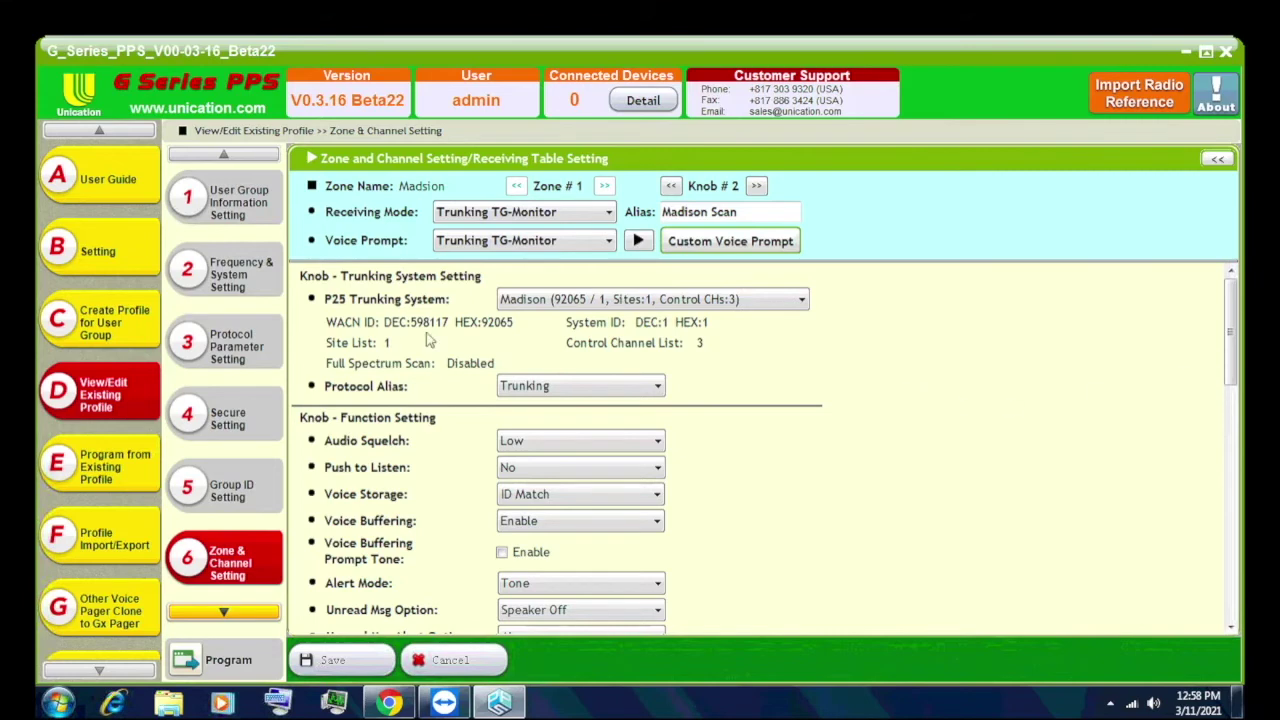
pyautogui.click(254, 227)
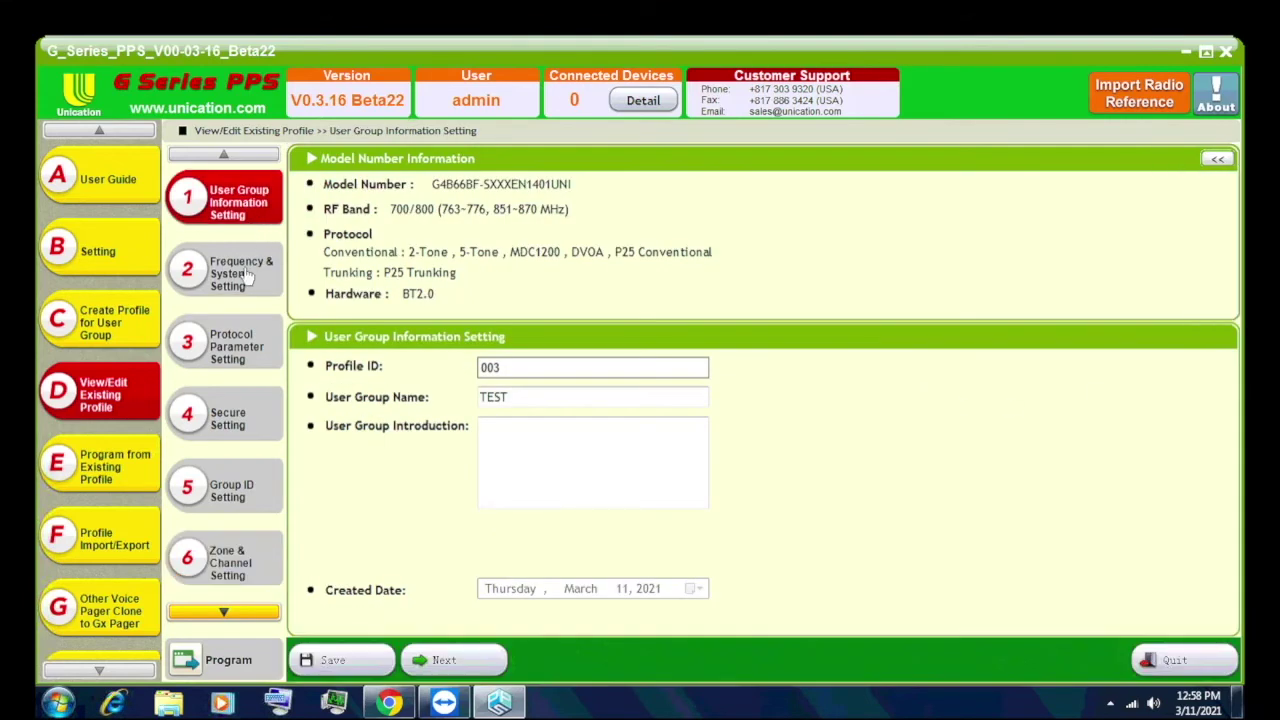
pyautogui.click(245, 350)
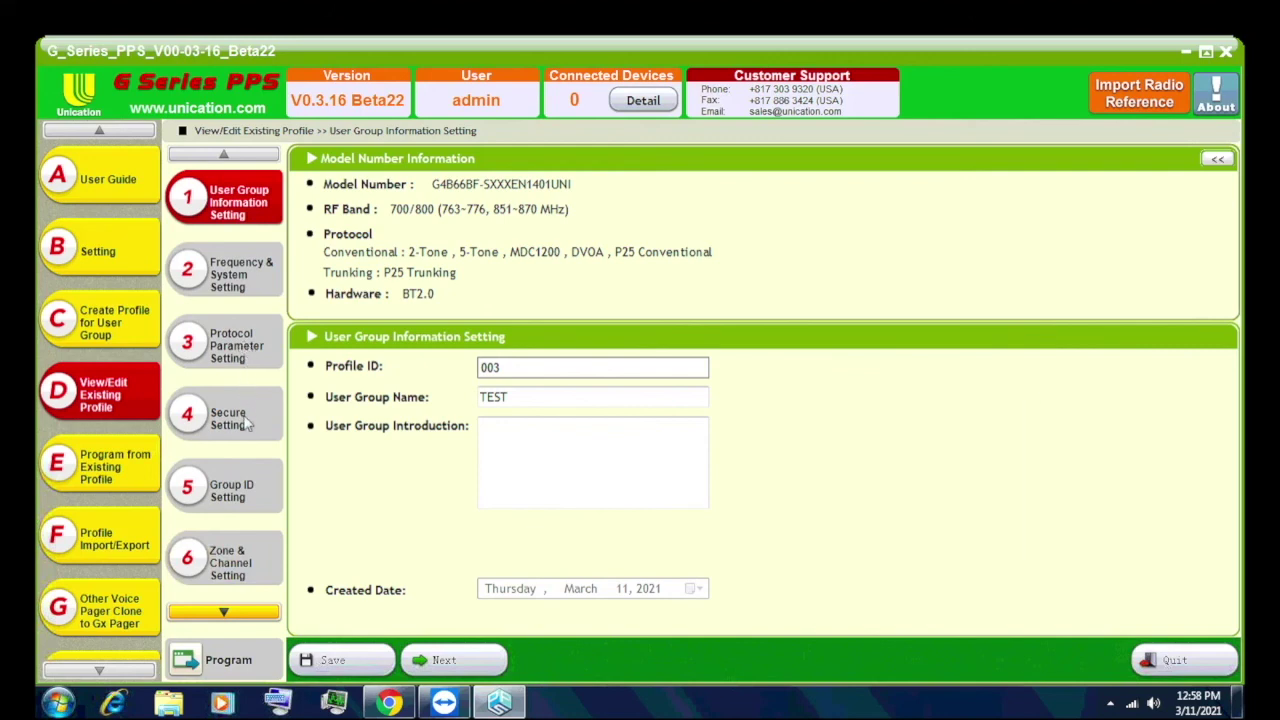
# - Review the Pager Function List's function selection and device function settings
pyautogui.click(198, 612)
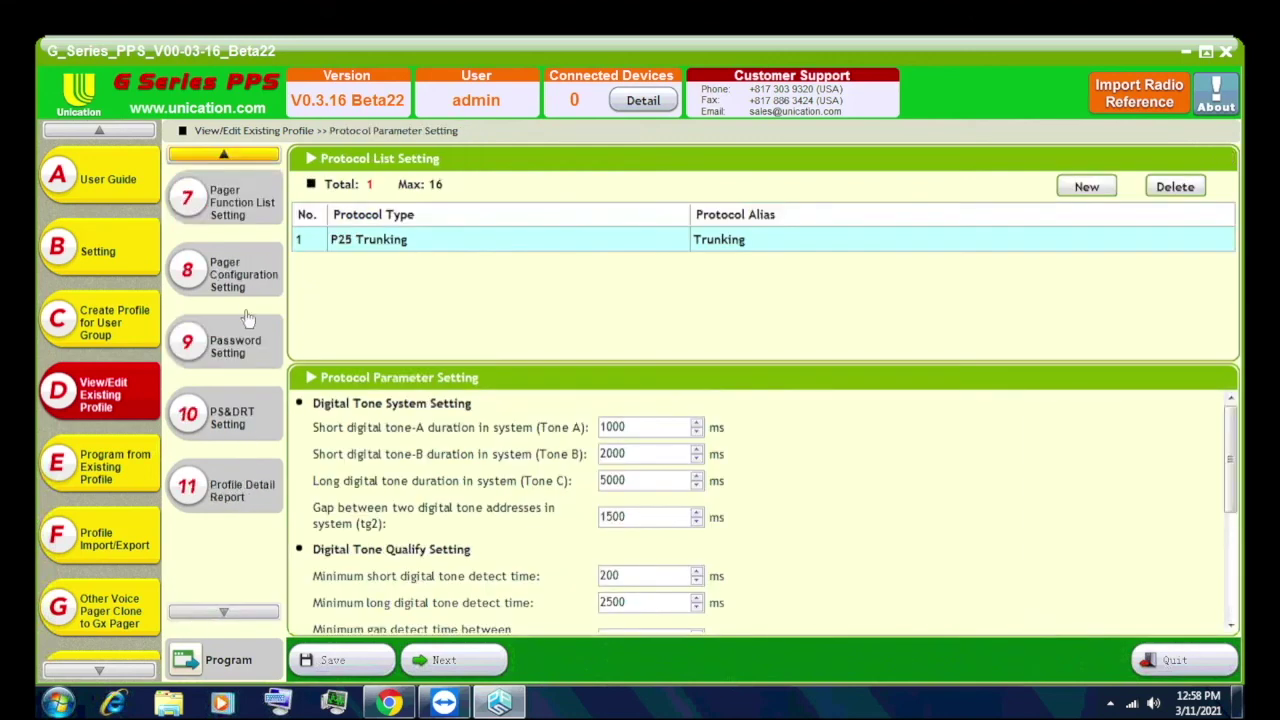
pyautogui.click(224, 218)
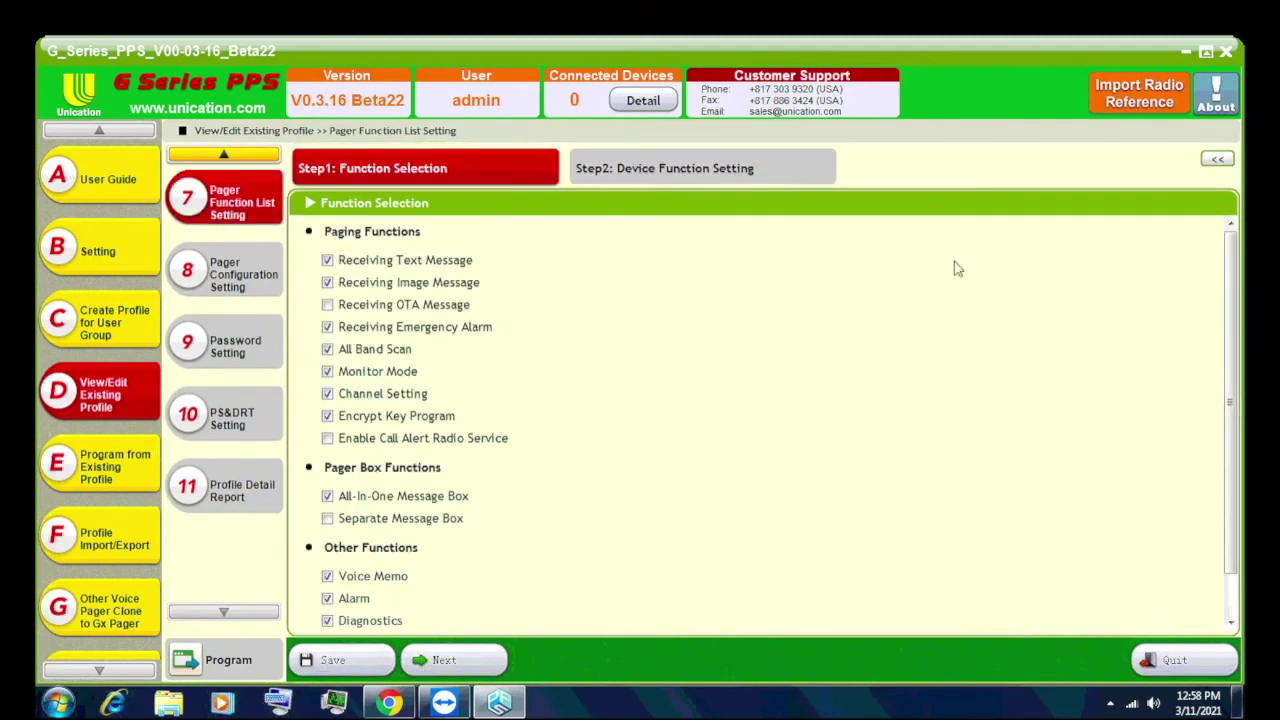
pyautogui.moveTo(1233, 267); pyautogui.dragTo(1233, 353)
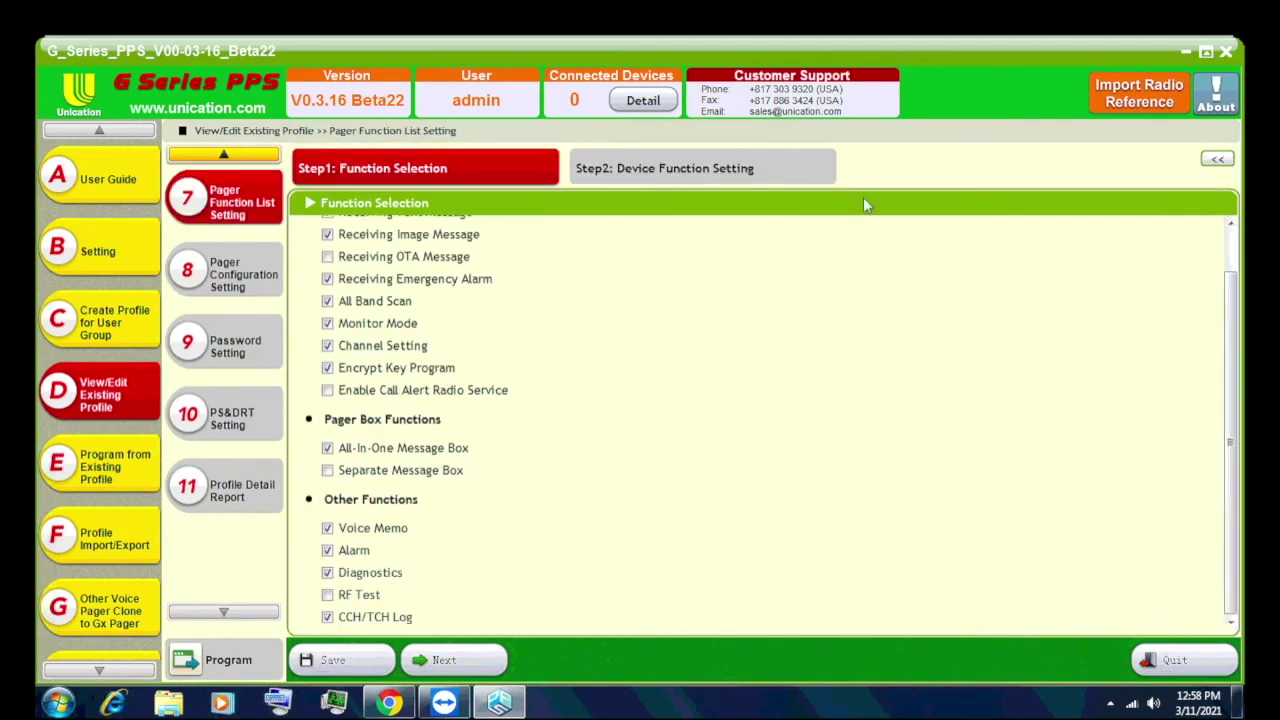
pyautogui.click(730, 168)
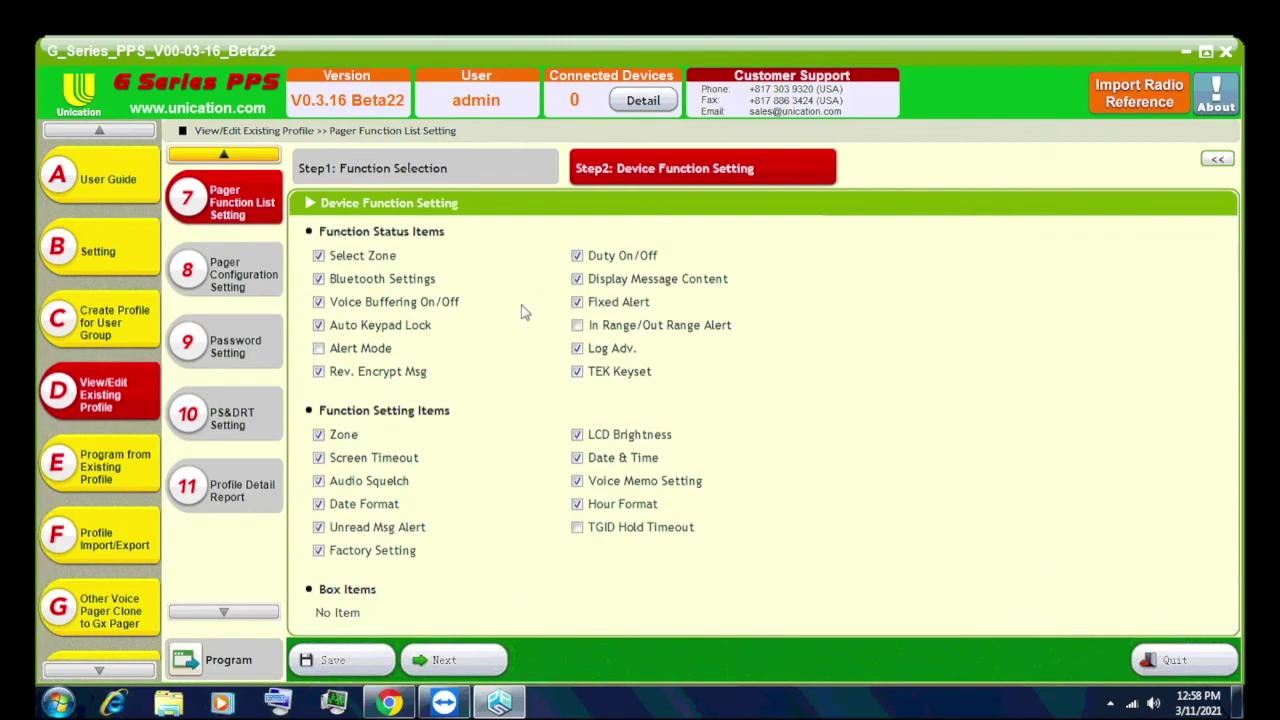
pyautogui.click(458, 182)
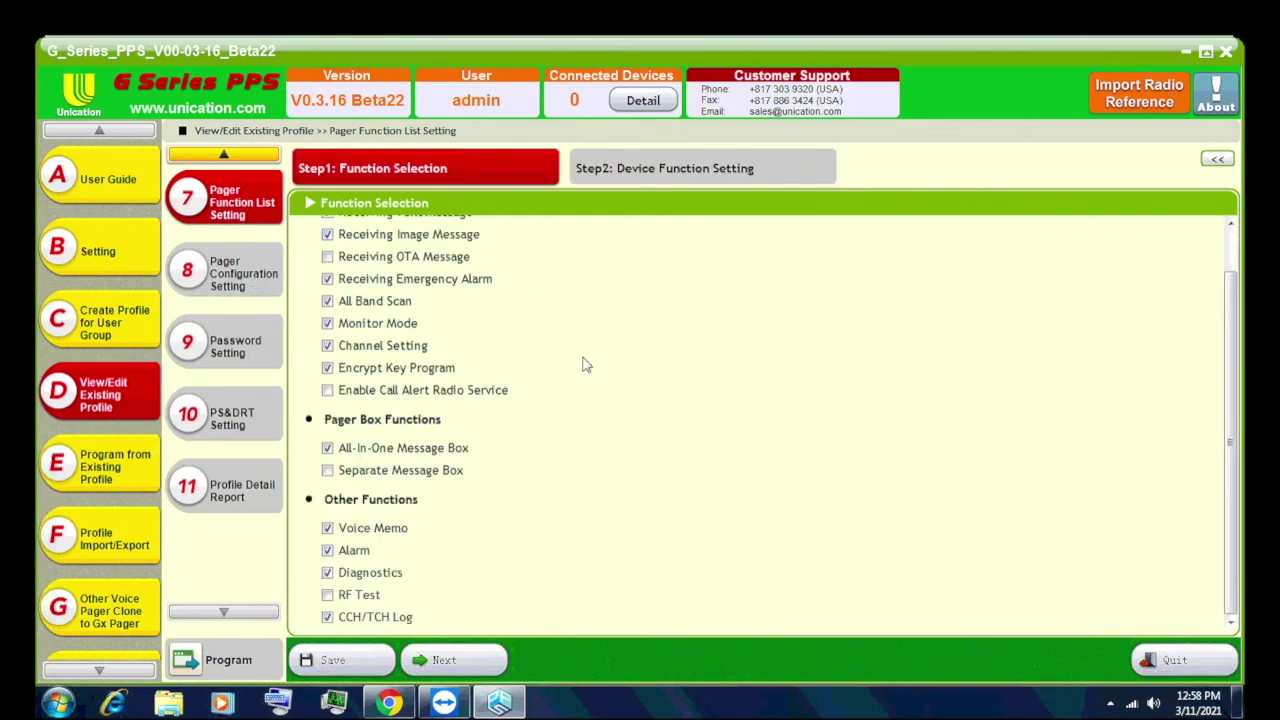
pyautogui.moveTo(1236, 248)
pyautogui.mouseDown()
pyautogui.moveTo(1234, 598)
pyautogui.moveTo(1236, 230)
pyautogui.mouseUp()
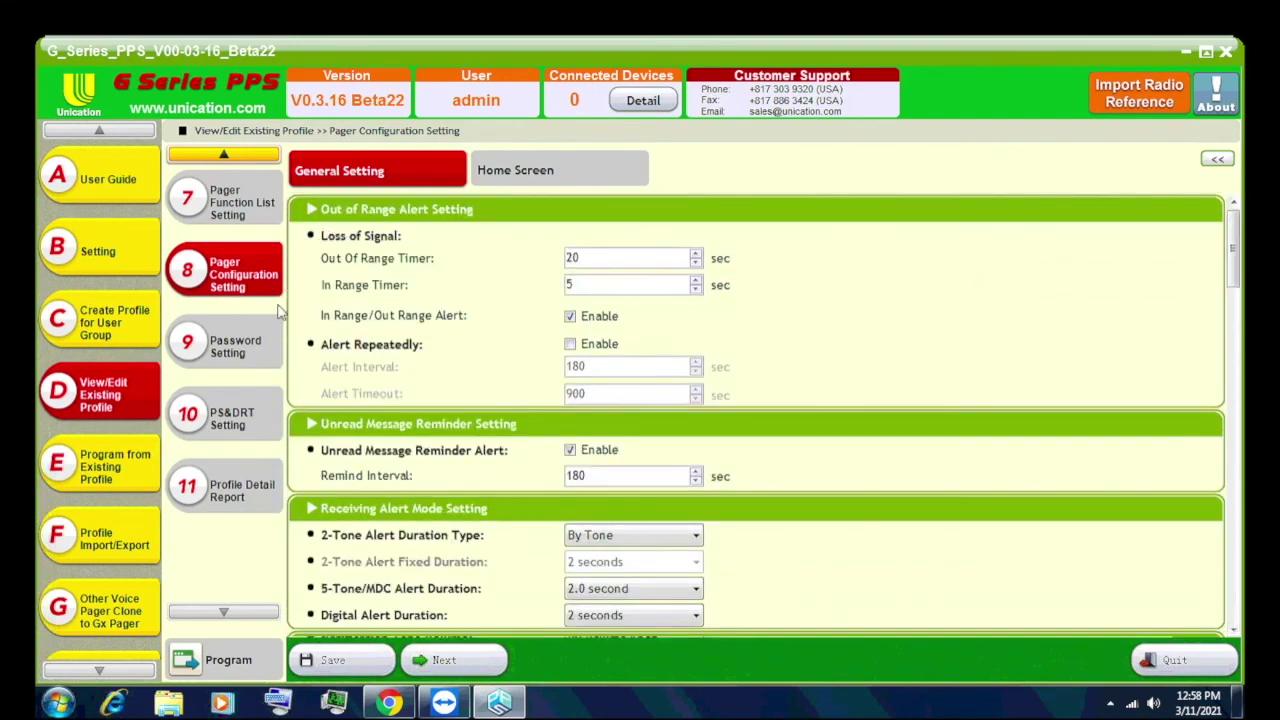
# - Open the Home Screen settings of the pager configuration
pyautogui.click(522, 178)
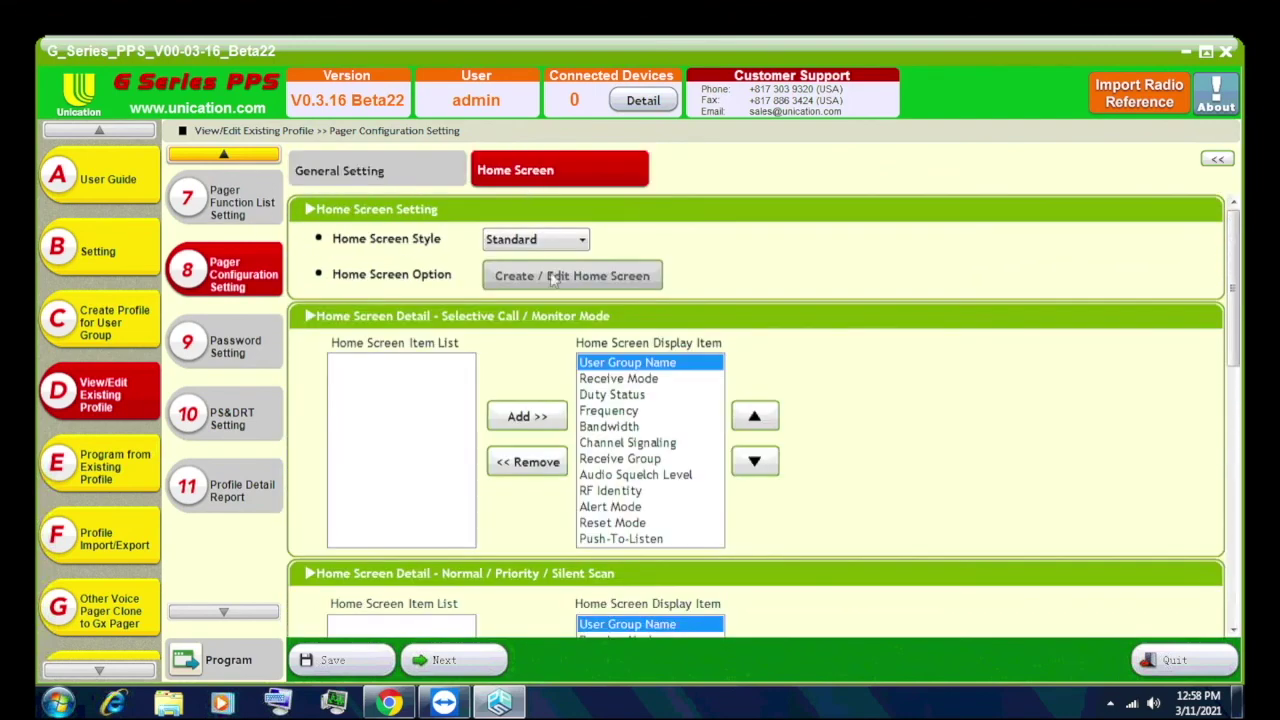